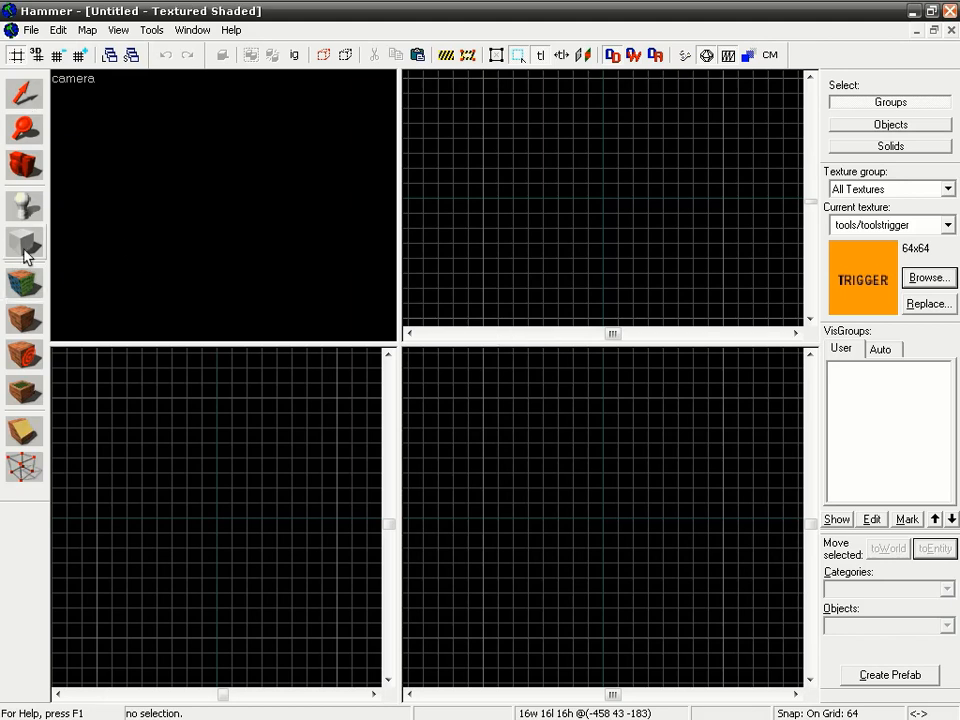
Insert the N_SimpleRoom prefab from the Noesis_Prefabs category near the centre of the map
{"action": "left_click", "coordinate": [24, 205]}
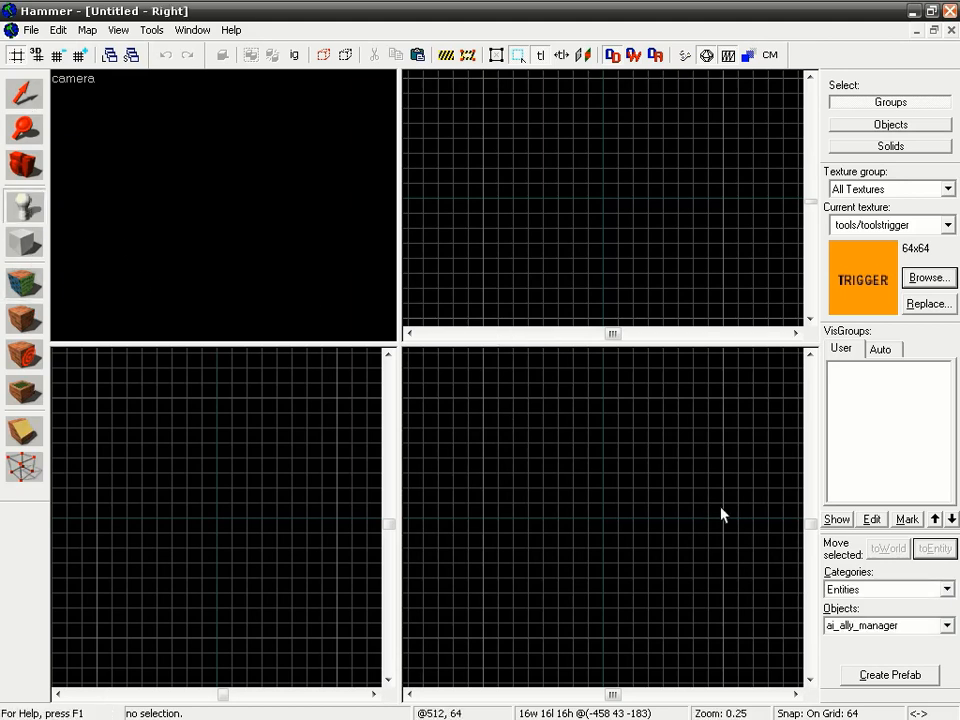
{"action": "left_click", "coordinate": [947, 589]}
{"action": "left_click", "coordinate": [893, 631]}
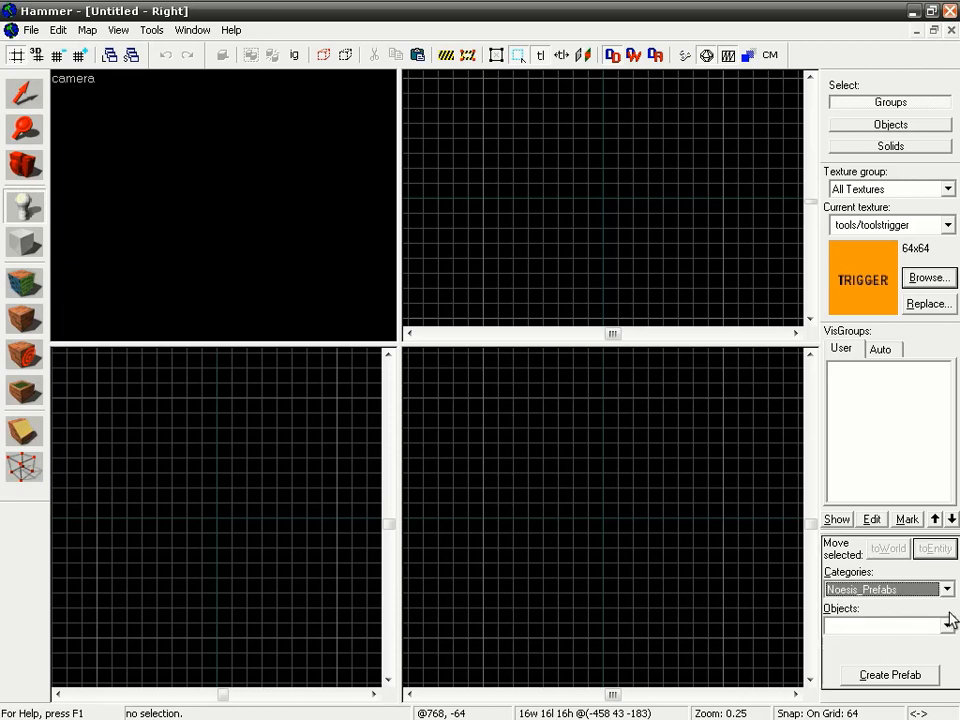
{"action": "left_click", "coordinate": [947, 626]}
{"action": "left_click", "coordinate": [930, 641]}
{"action": "left_click", "coordinate": [573, 213]}
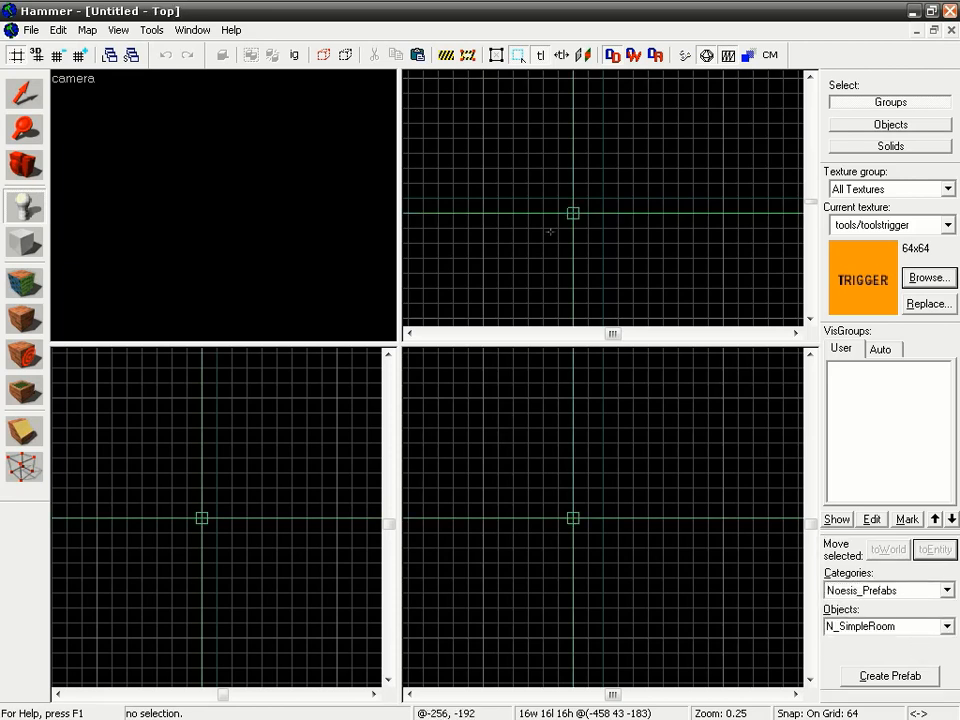
{"action": "key", "text": "Return"}
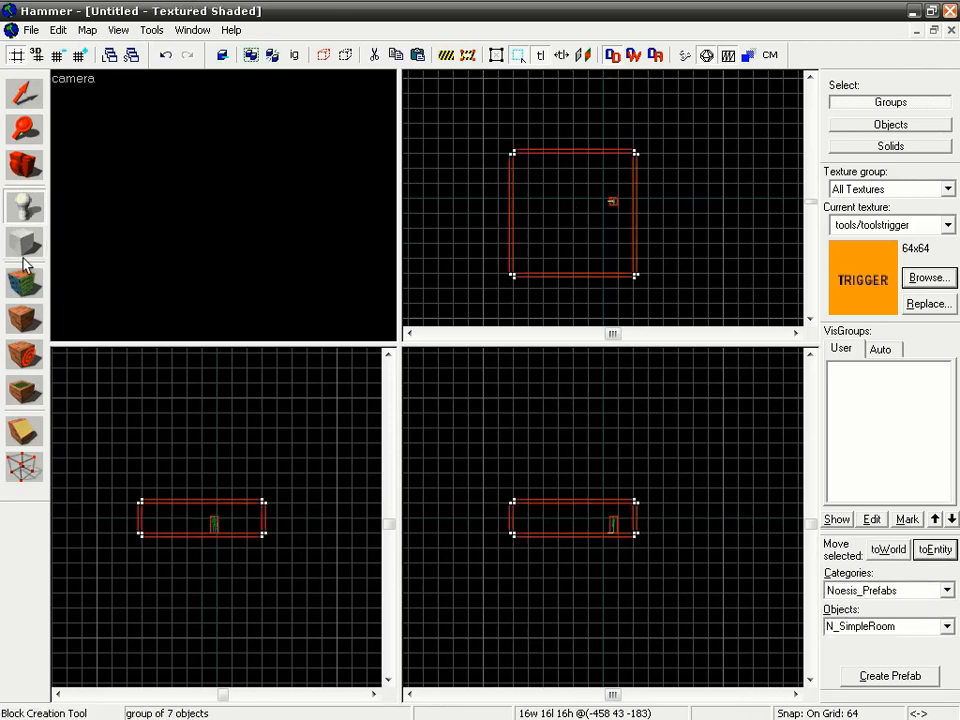
Place a camera inside the room and move its view to show the interior with the green figure
{"action": "left_click", "coordinate": [28, 165]}
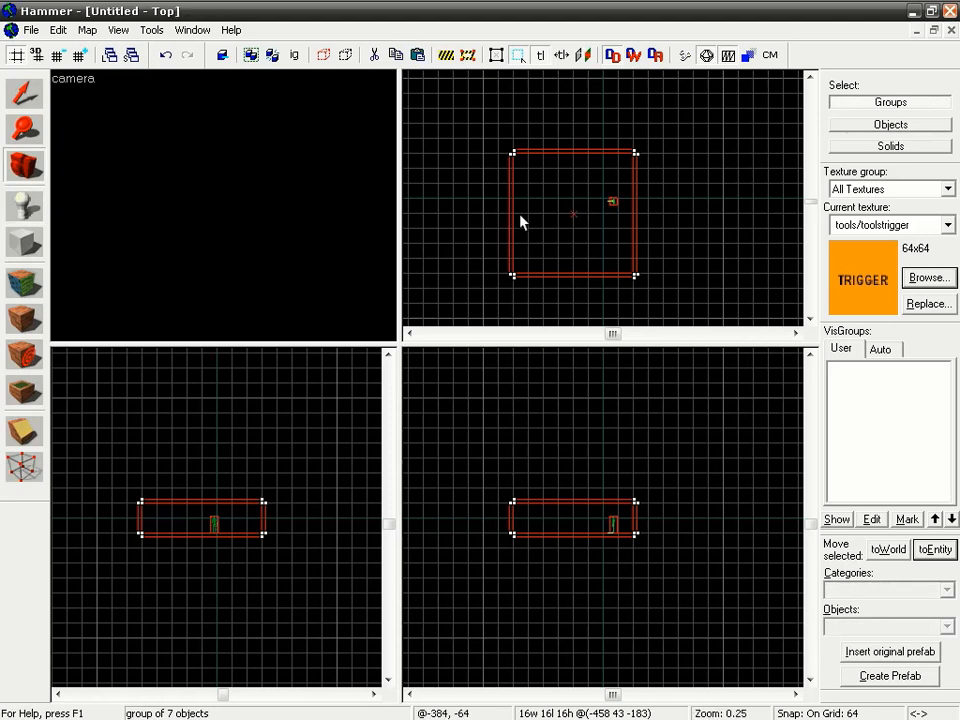
{"action": "left_click_drag", "start_coordinate": [517, 217], "coordinate": [568, 213]}
{"action": "key", "text": "z"}
{"action": "key", "text": "w"}
{"action": "key", "text": "w"}
{"action": "key", "text": "d"}
{"action": "key", "text": "z"}
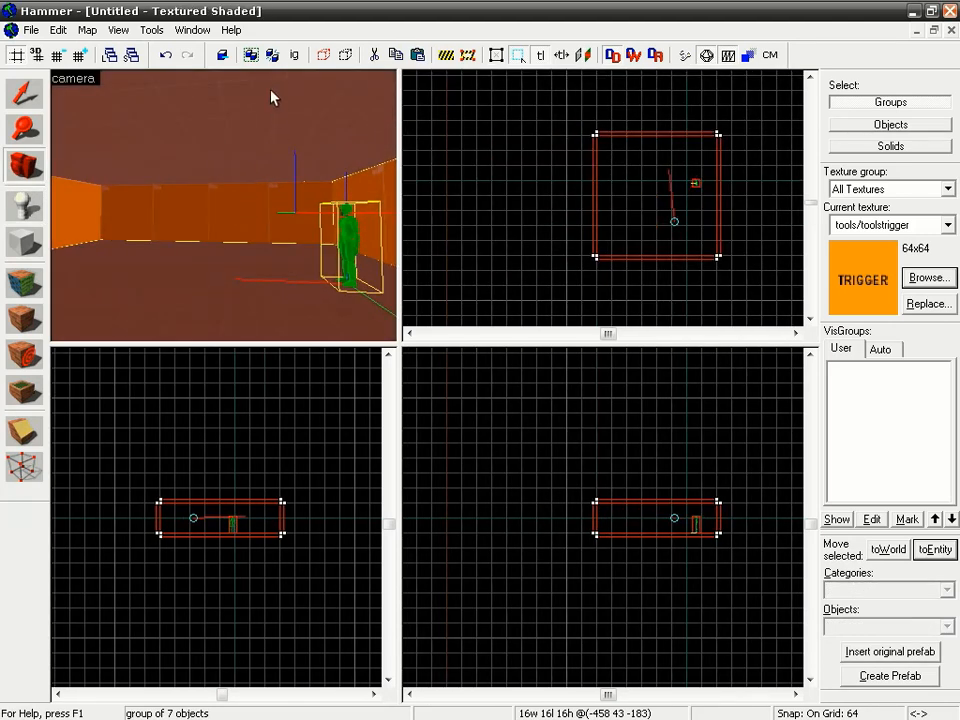
Ungroup the room and move its west wall 256 units outward
{"action": "key", "text": "shift+s"}
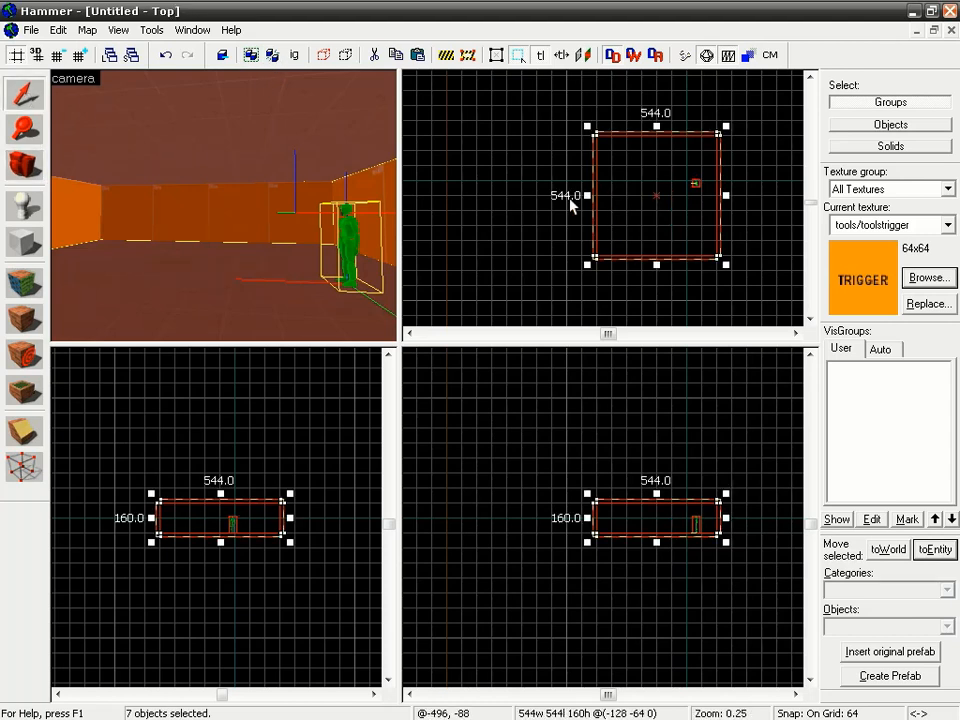
{"action": "left_click", "coordinate": [572, 205]}
{"action": "left_click", "coordinate": [594, 186]}
{"action": "left_click_drag", "start_coordinate": [593, 183], "coordinate": [536, 180]}
Stretch the floor and the south wall westward to 768 units wide so they reach the moved west wall
{"action": "left_click", "coordinate": [594, 172]}
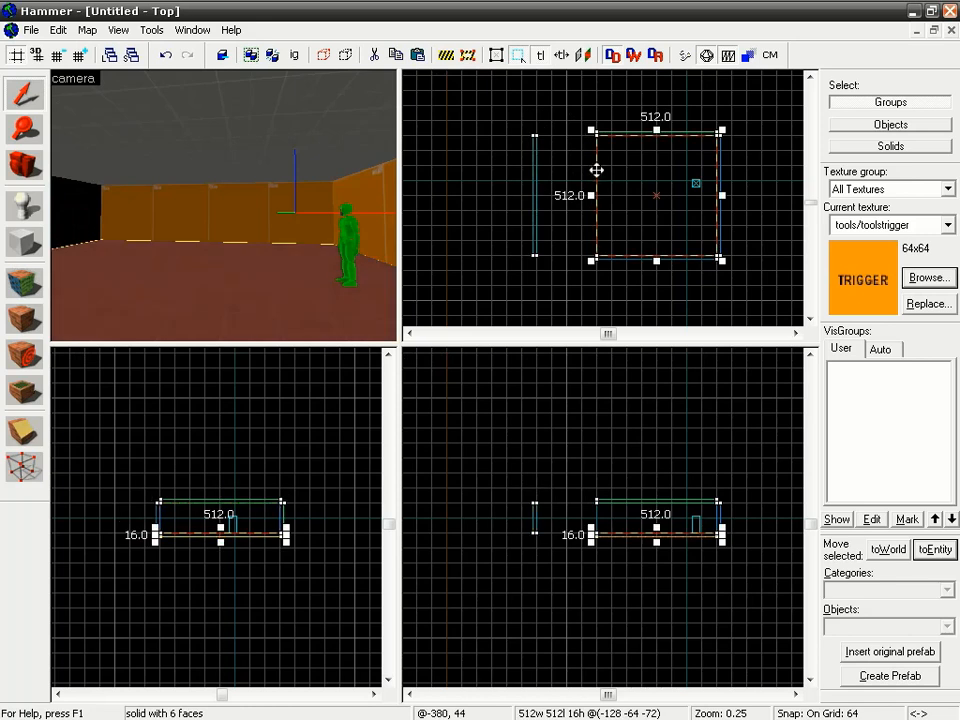
{"action": "left_click_drag", "start_coordinate": [596, 193], "coordinate": [536, 193]}
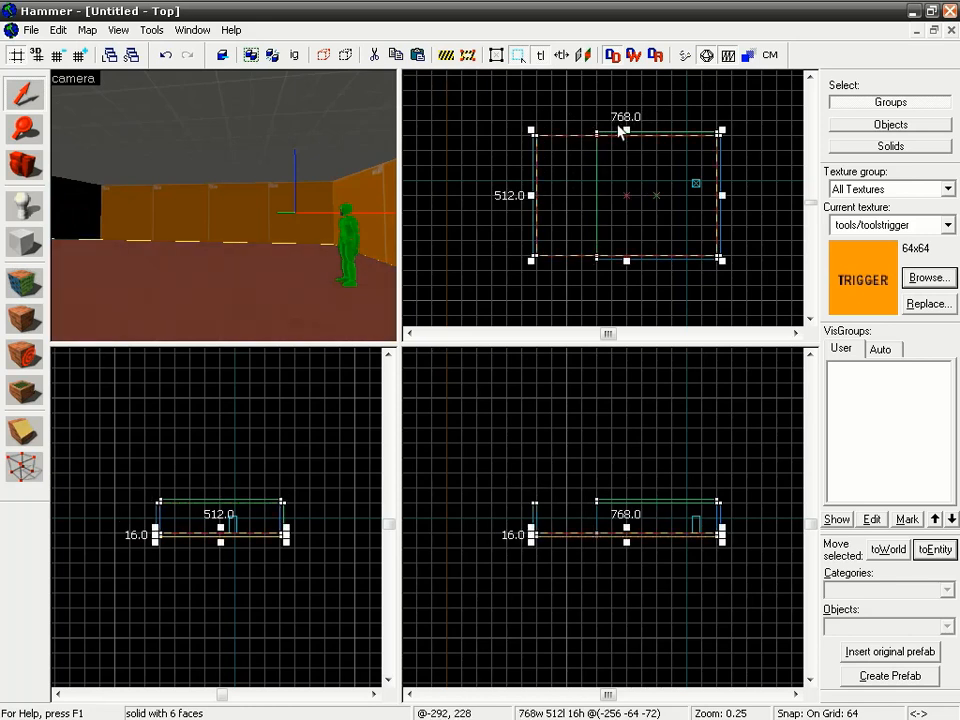
{"action": "left_click", "coordinate": [603, 263]}
{"action": "left_click", "coordinate": [592, 259]}
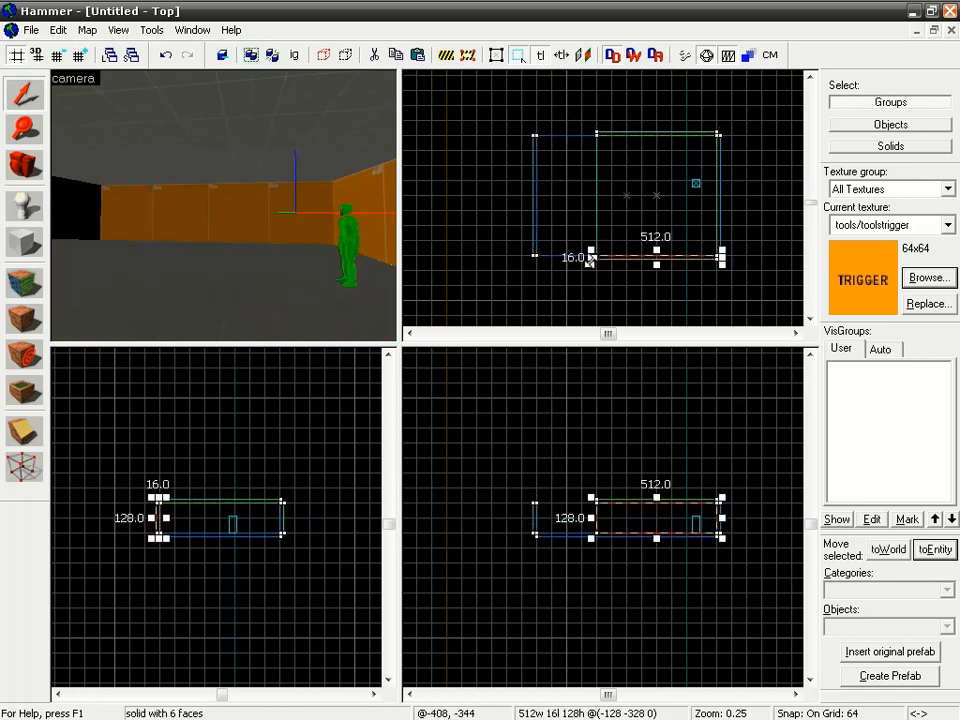
{"action": "left_click_drag", "start_coordinate": [591, 257], "coordinate": [534, 257]}
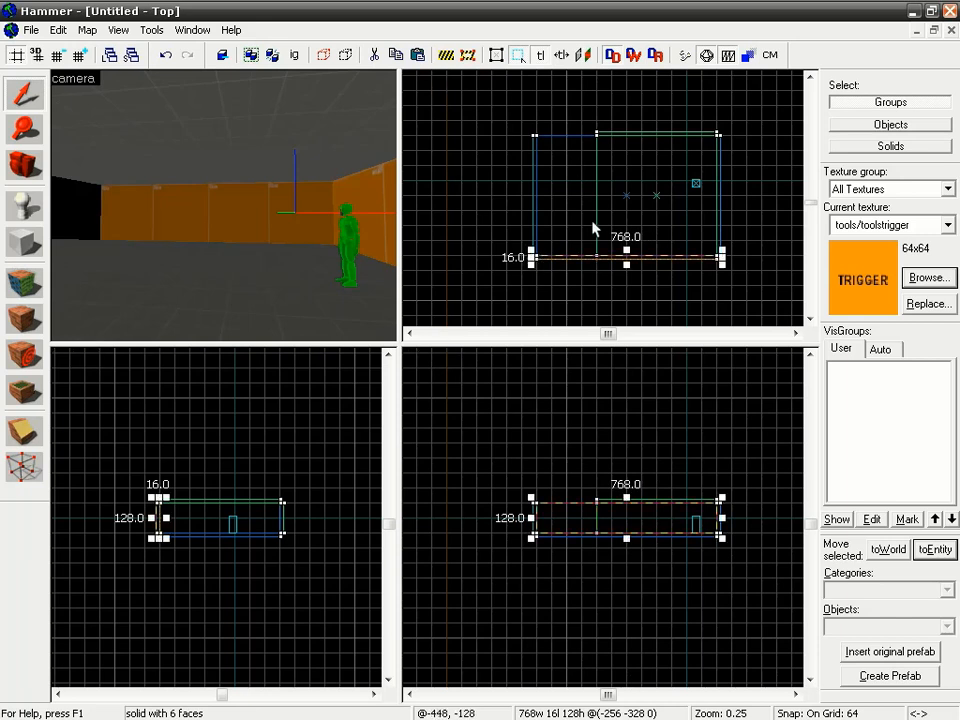
Stretch the ceiling westward to 768 units wide so it reaches the west wall
{"action": "key", "text": "z"}
{"action": "key", "text": "w"}
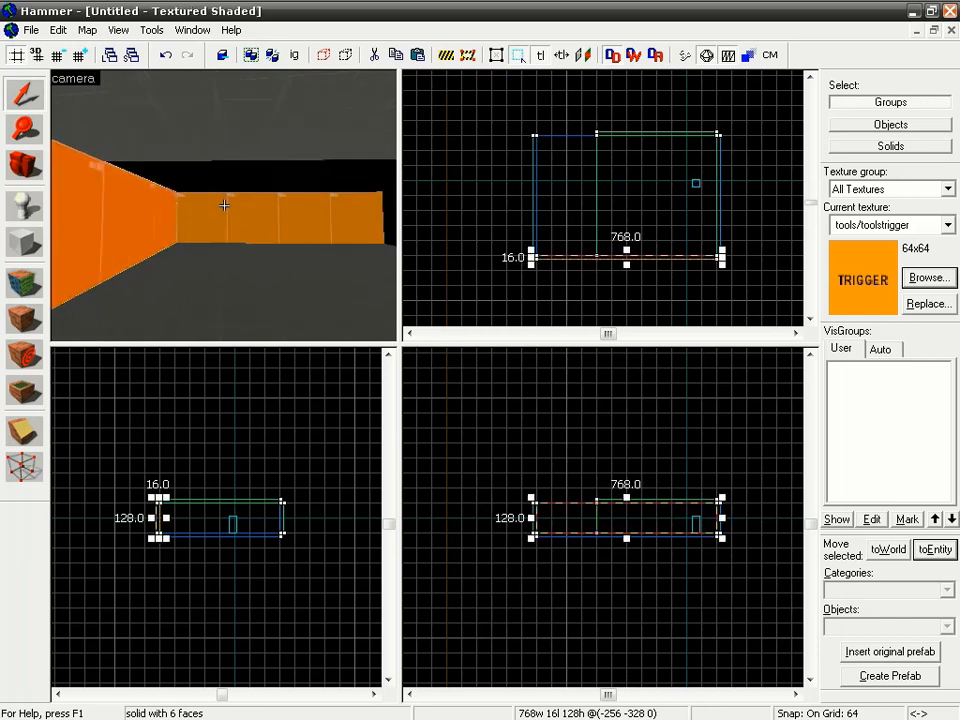
{"action": "key", "text": "z"}
{"action": "left_click", "coordinate": [291, 171]}
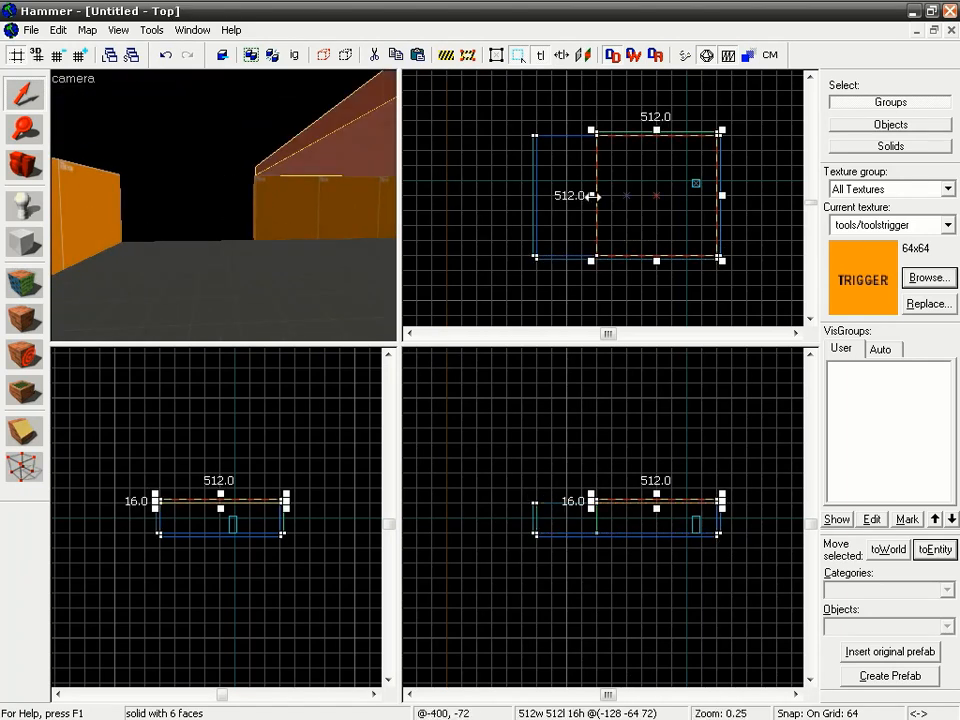
{"action": "left_click_drag", "start_coordinate": [591, 195], "coordinate": [531, 195]}
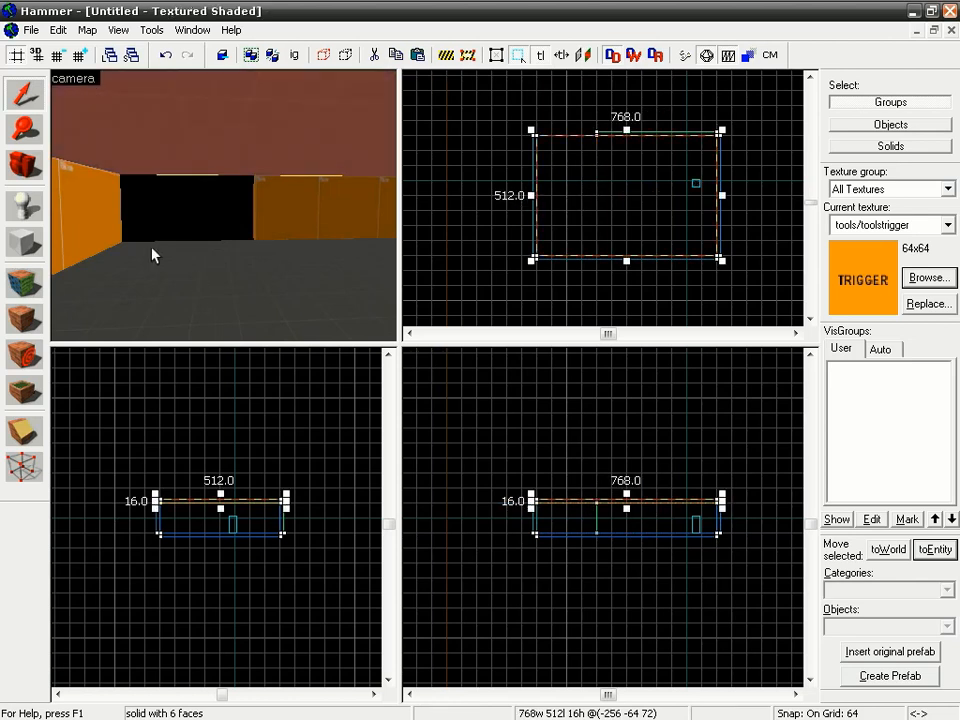
Try to duplicate the west wall northward from the room's northwest corner
{"action": "key", "text": "w"}
{"action": "key", "text": "s"}
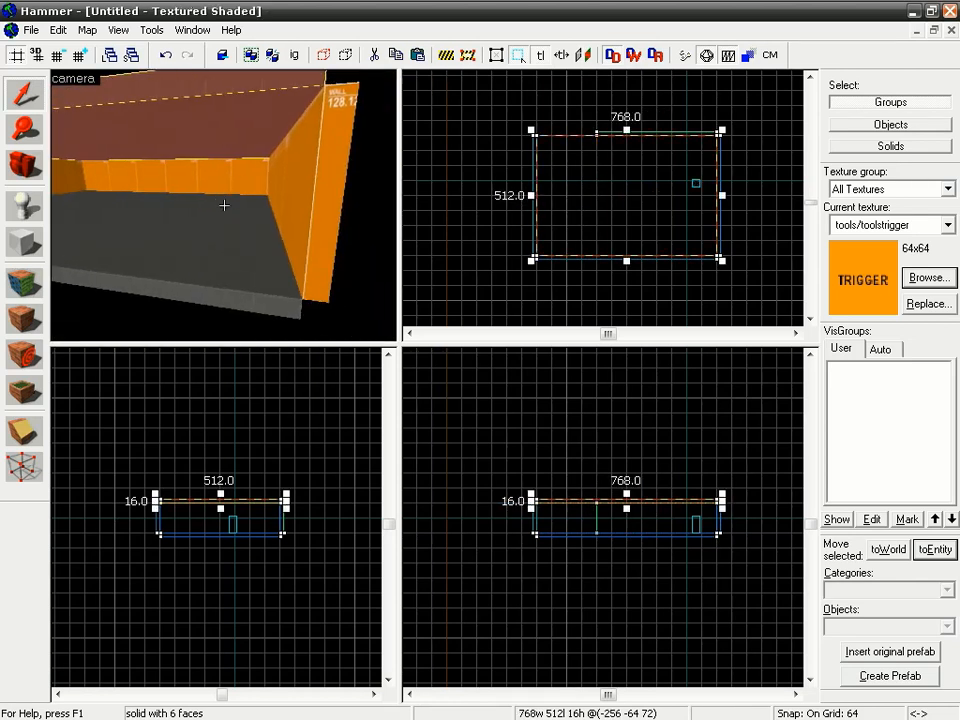
{"action": "key", "text": "z"}
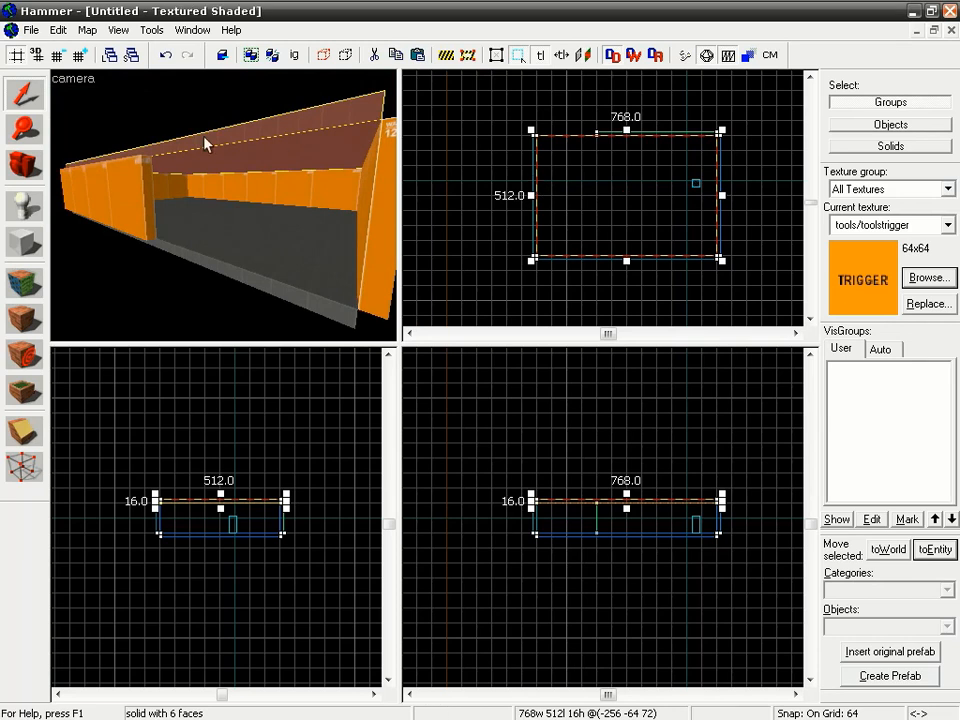
{"action": "left_click", "coordinate": [473, 165]}
{"action": "left_click", "coordinate": [533, 155]}
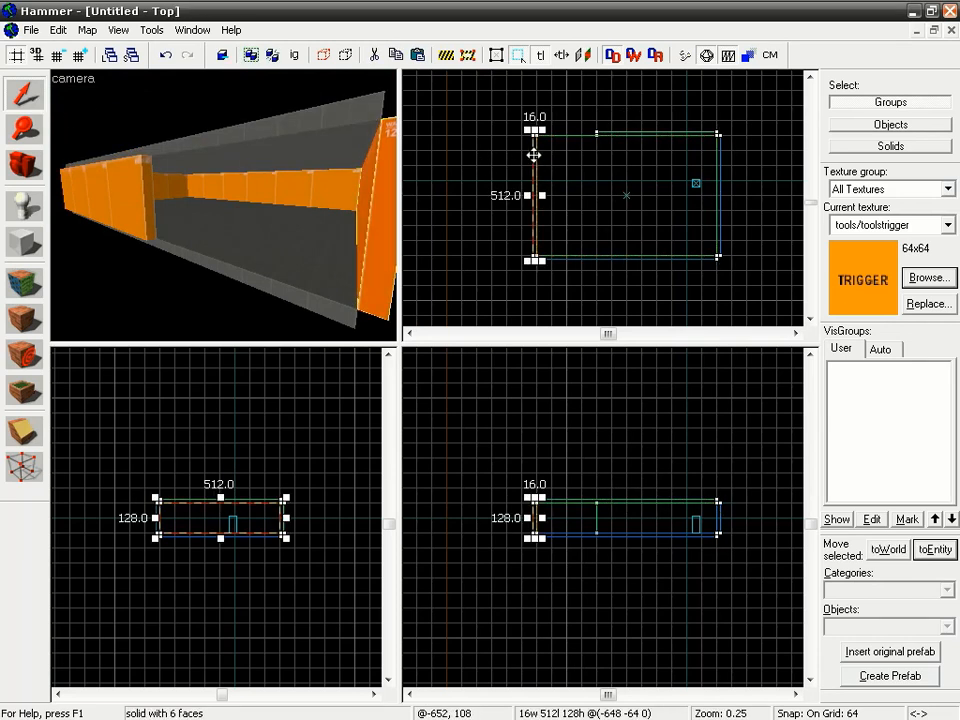
{"action": "left_click_drag", "start_coordinate": [533, 171], "coordinate": [534, 100]}
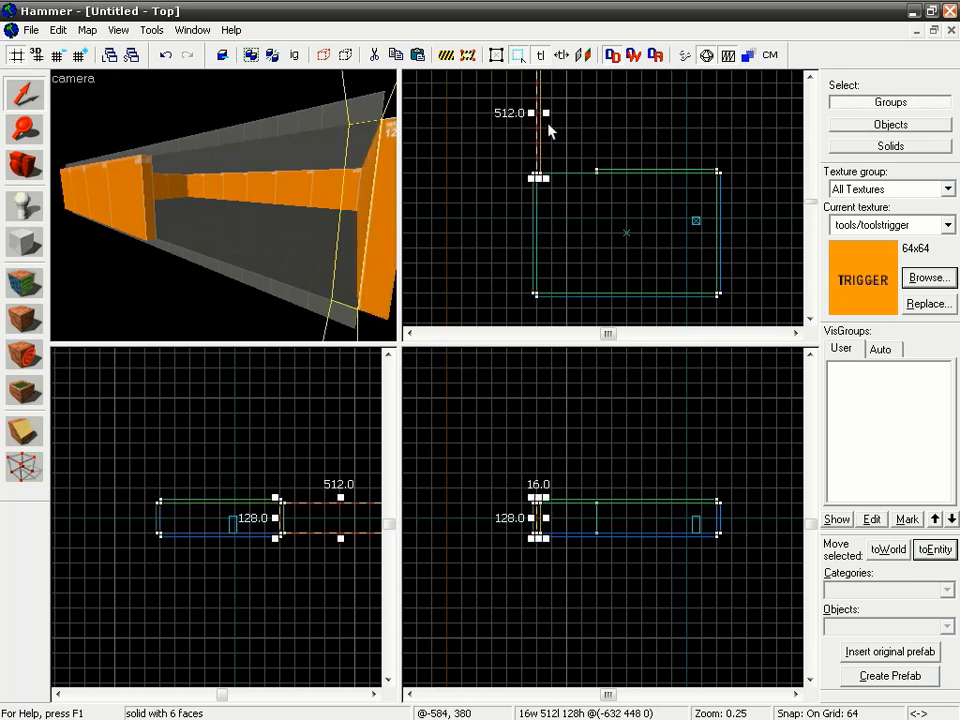
{"action": "key", "text": "ctrl+z"}
Reduce the grid to 16 units and lengthen the west wall northward to 736 units
{"action": "scroll", "coordinate": [540, 188], "scroll_direction": "up", "scroll_amount": 4}
{"action": "key", "text": "space"}
{"action": "left_click_drag", "start_coordinate": [541, 184], "coordinate": [545, 93]}
{"action": "key", "text": "["}
{"action": "key", "text": "["}
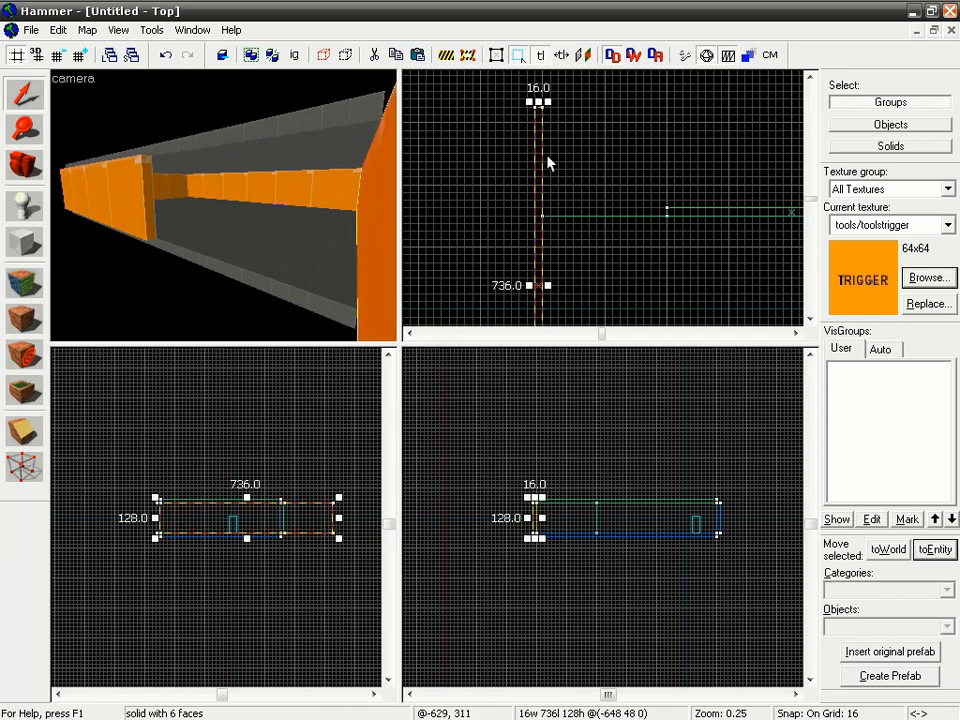
Duplicate the west wall 256 units to the east and shorten the copy to the 224 units north of the room
{"action": "mouse_move", "coordinate": [537, 178]}
{"action": "left_mouse_down"}
{"action": "mouse_move", "coordinate": [645, 191]}
{"action": "mouse_move", "coordinate": [666, 191]}
{"action": "mouse_move", "coordinate": [665, 182]}
{"action": "left_mouse_up"}
{"action": "left_click_drag", "start_coordinate": [698, 231], "coordinate": [700, 135]}
{"action": "left_click_drag", "start_coordinate": [704, 260], "coordinate": [704, 156]}
{"action": "left_click_drag", "start_coordinate": [664, 286], "coordinate": [660, 192]}
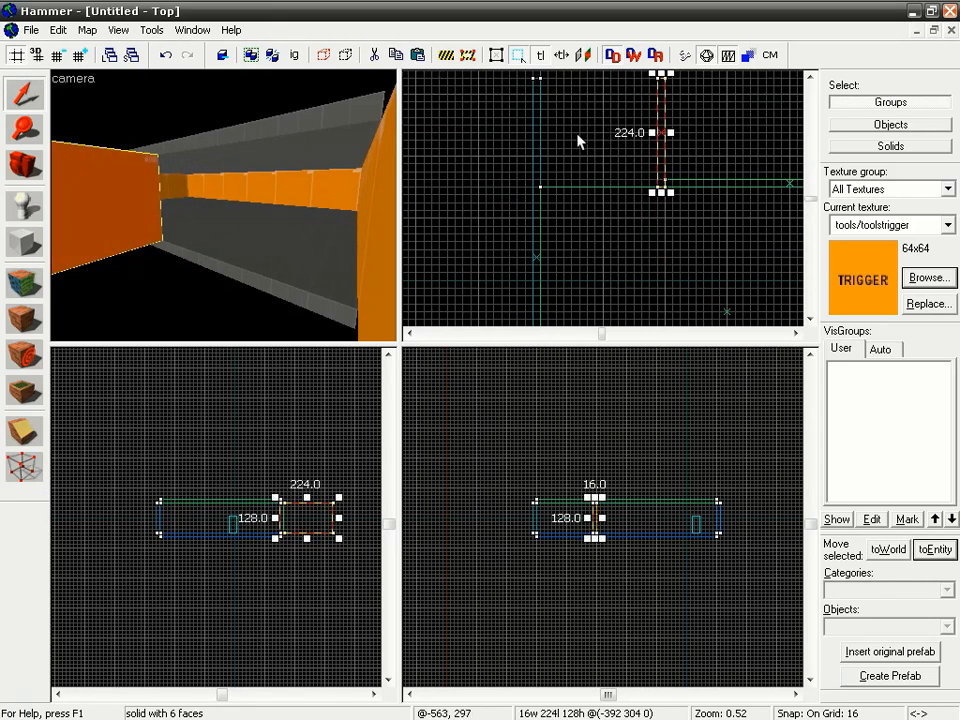
Close the extension's north end with a copy of the 224-unit wall, rotated 90 degrees about Z and stretched to 240 units wide
{"action": "left_click_drag", "start_coordinate": [604, 244], "coordinate": [576, 311]}
{"action": "left_click_drag", "start_coordinate": [632, 191], "coordinate": [587, 193]}
{"action": "left_click", "coordinate": [151, 30]}
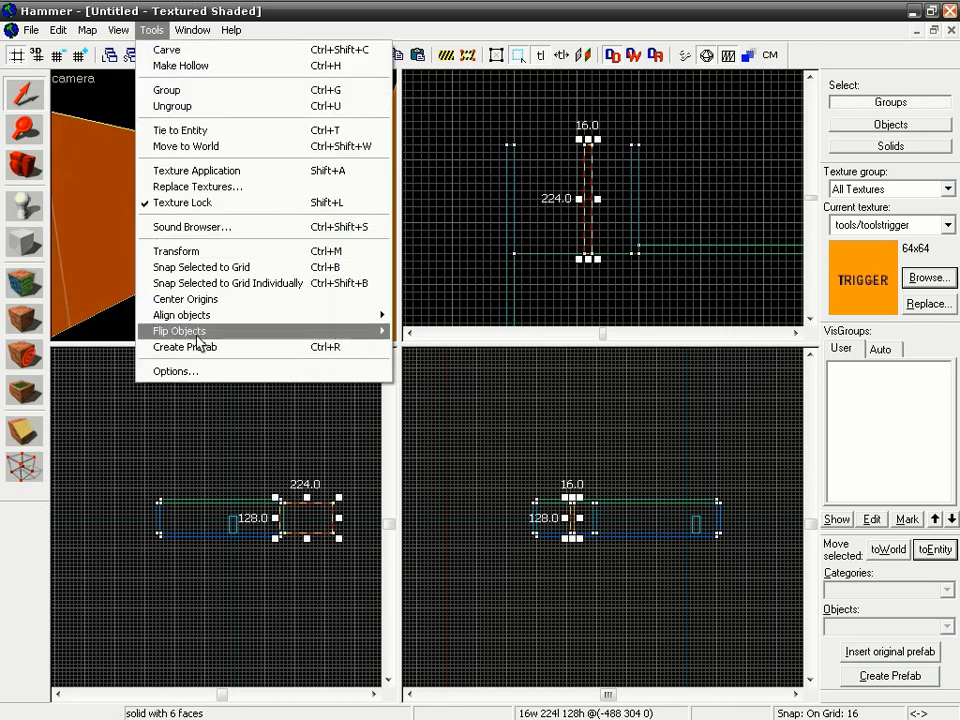
{"action": "left_click", "coordinate": [190, 252]}
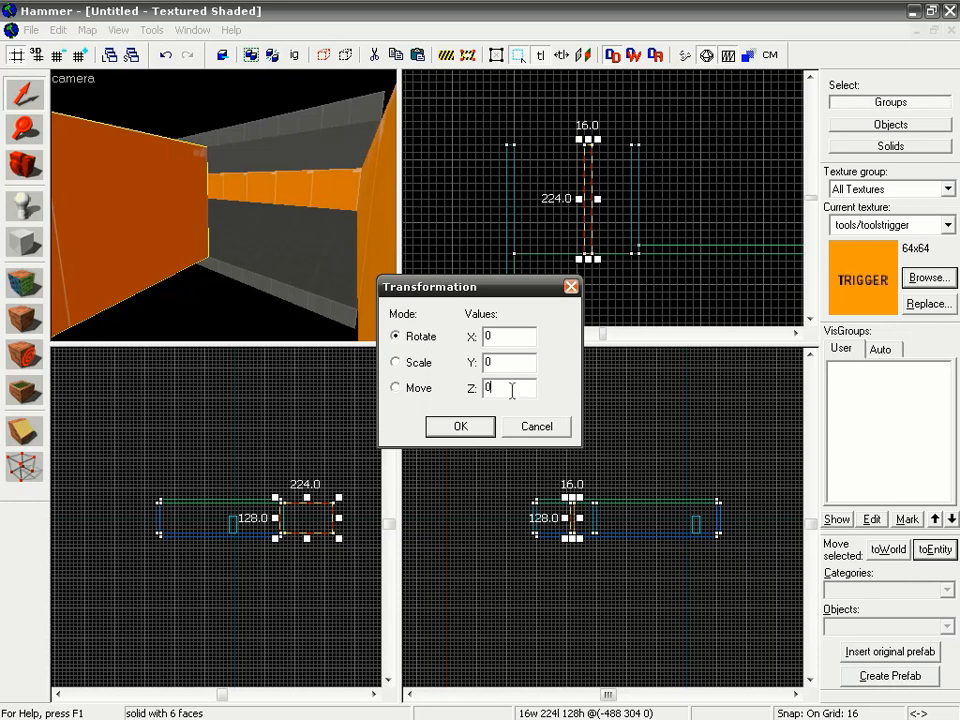
{"action": "type", "text": "90"}
{"action": "key", "text": "Return"}
{"action": "left_click_drag", "start_coordinate": [564, 197], "coordinate": [540, 140]}
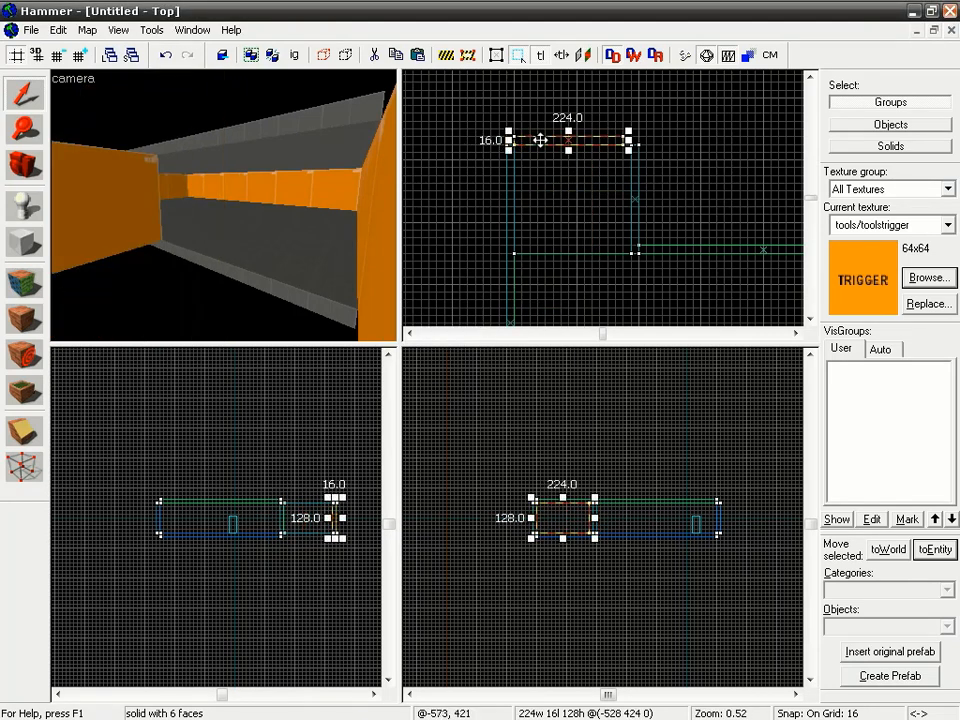
{"action": "left_click_drag", "start_coordinate": [626, 140], "coordinate": [636, 140]}
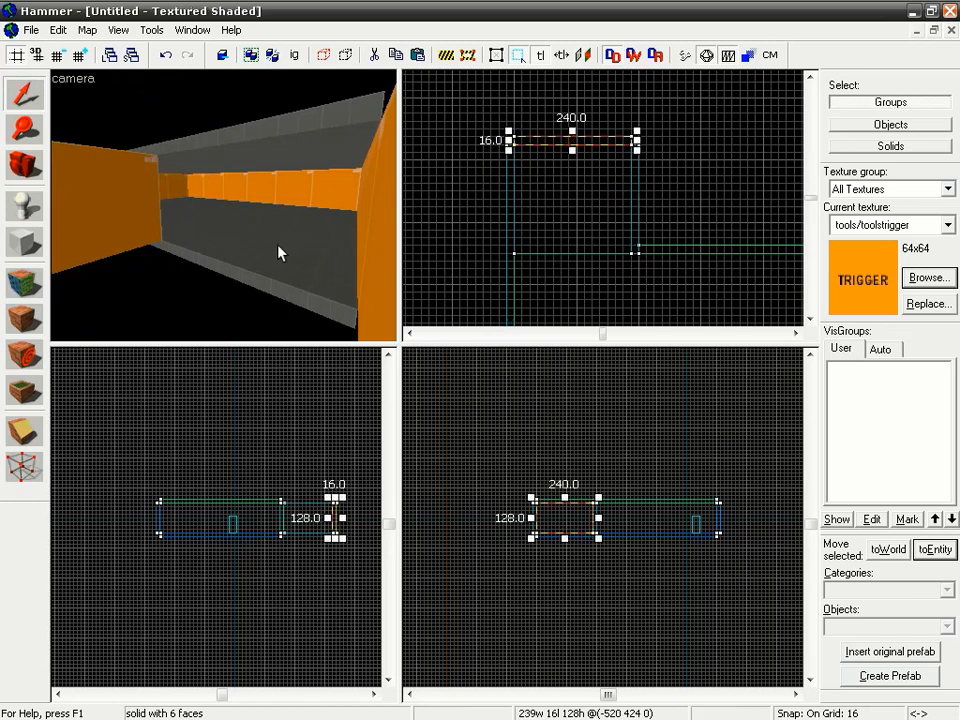
Draw a 240 by 224 by 16 unit block outline between the extension's walls and align it with the main floor's level
{"action": "key", "text": "z"}
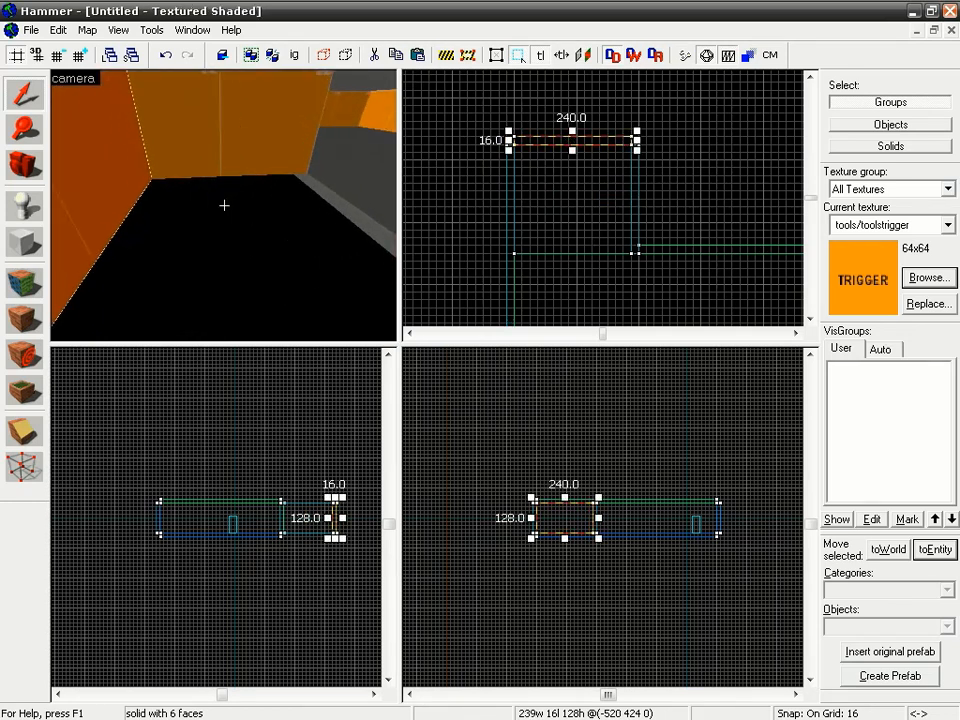
{"action": "key", "text": "w"}
{"action": "key", "text": "z"}
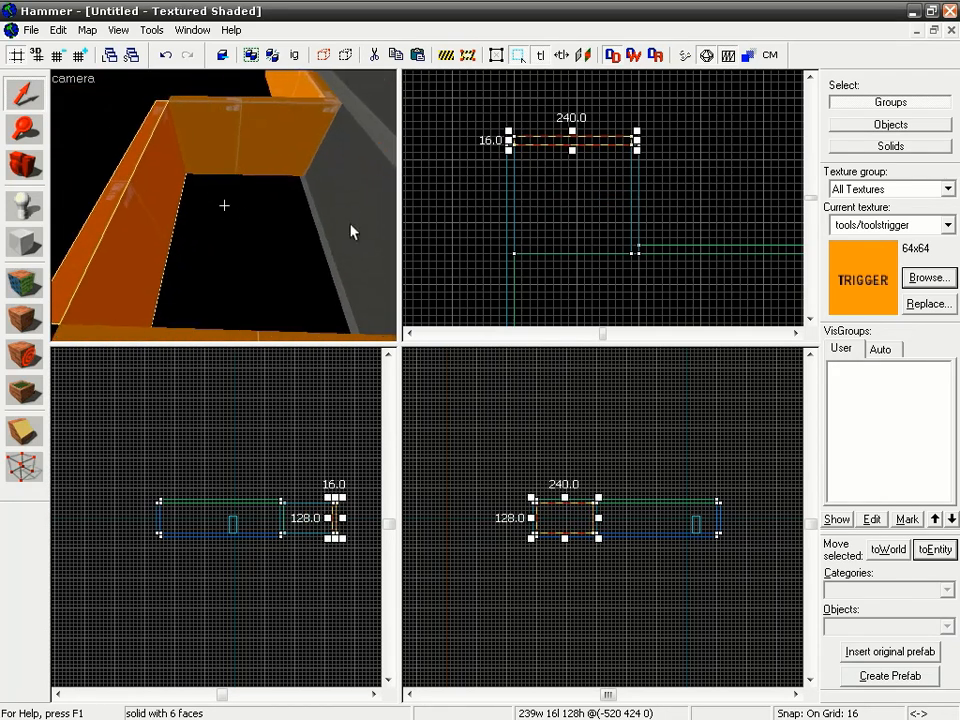
{"action": "left_click", "coordinate": [24, 242]}
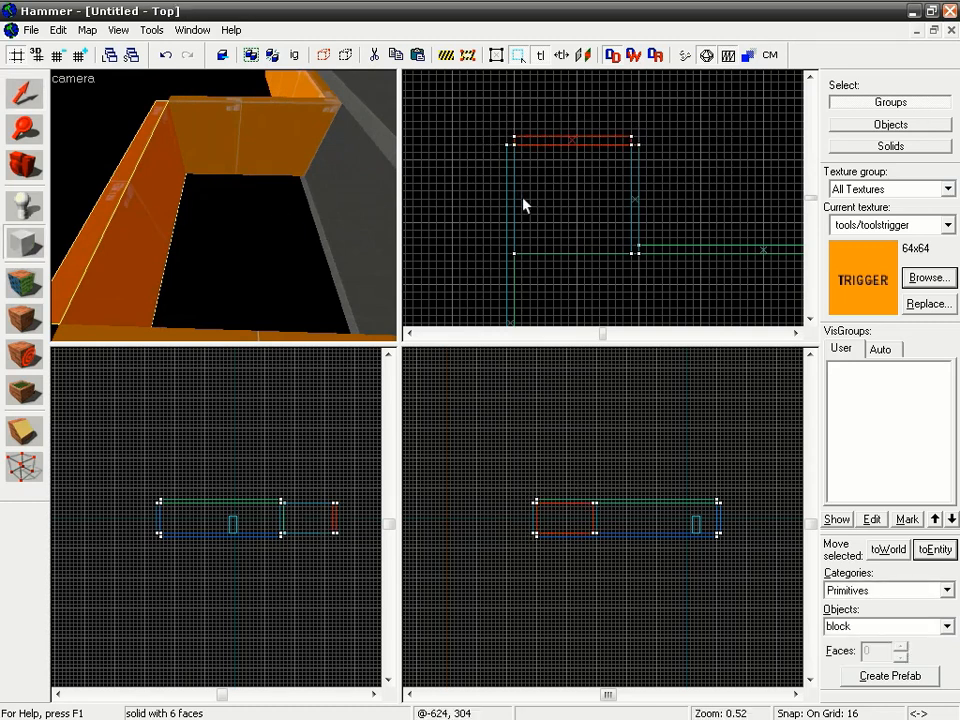
{"action": "left_click_drag", "start_coordinate": [515, 148], "coordinate": [634, 258]}
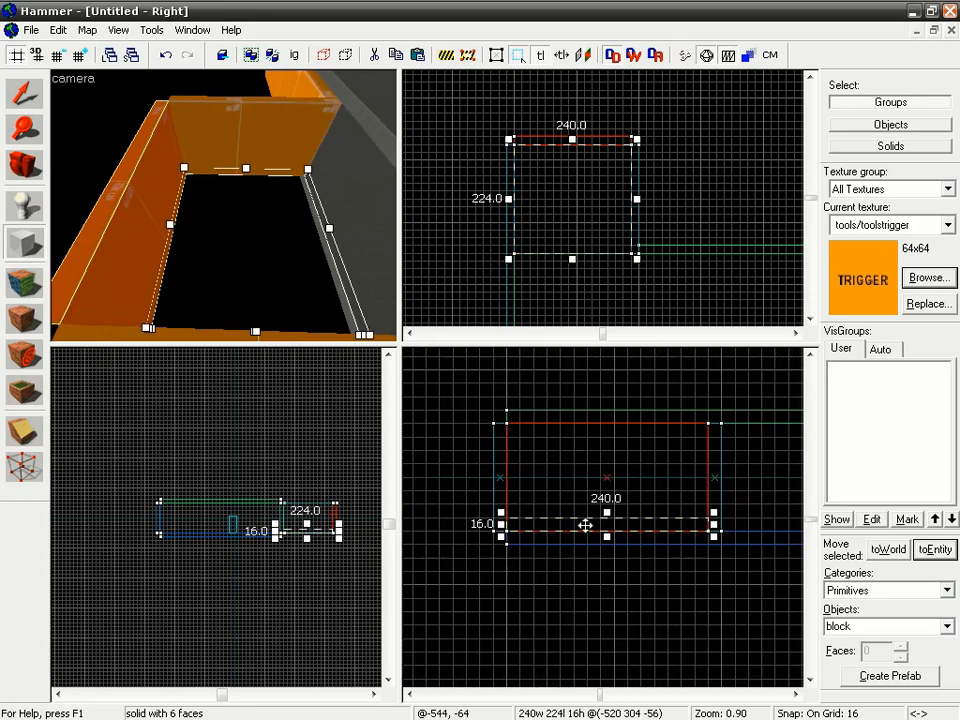
{"action": "left_click_drag", "start_coordinate": [585, 525], "coordinate": [580, 536]}
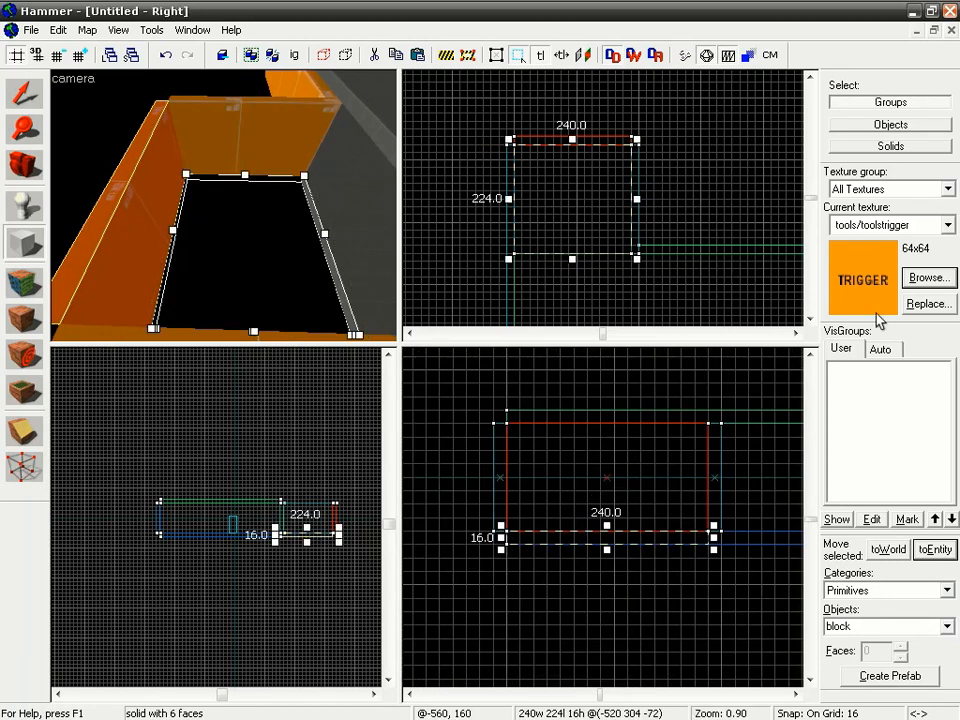
Choose the grey dev/dev_blendmeasure texture using the filter "dev" and create the extension's floor block
{"action": "left_click", "coordinate": [927, 278]}
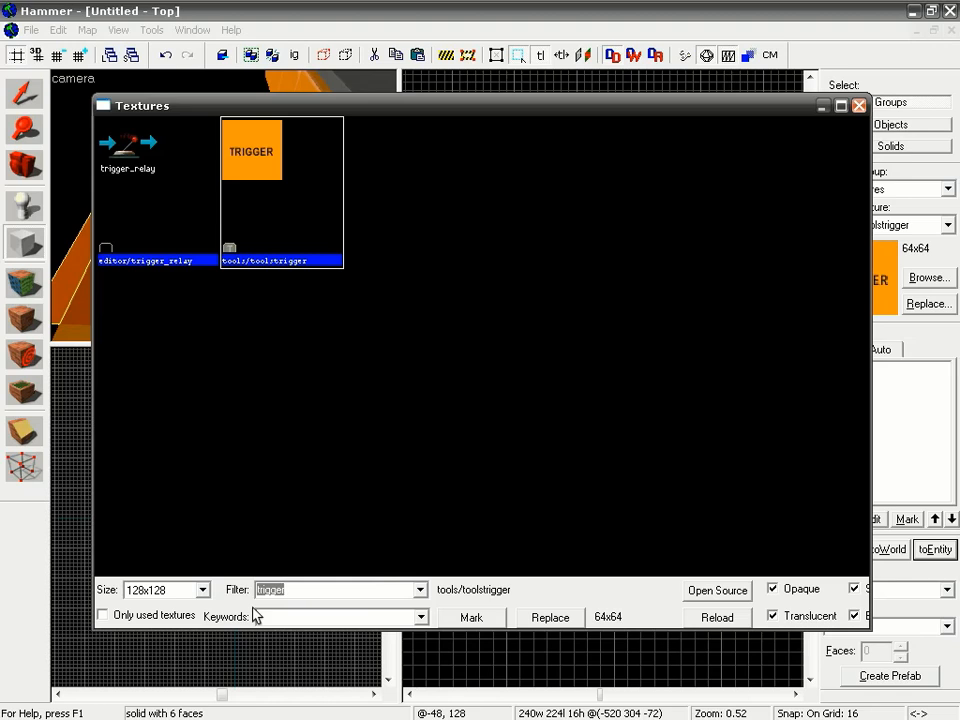
{"action": "type", "text": "dev"}
{"action": "double_click", "coordinate": [538, 204]}
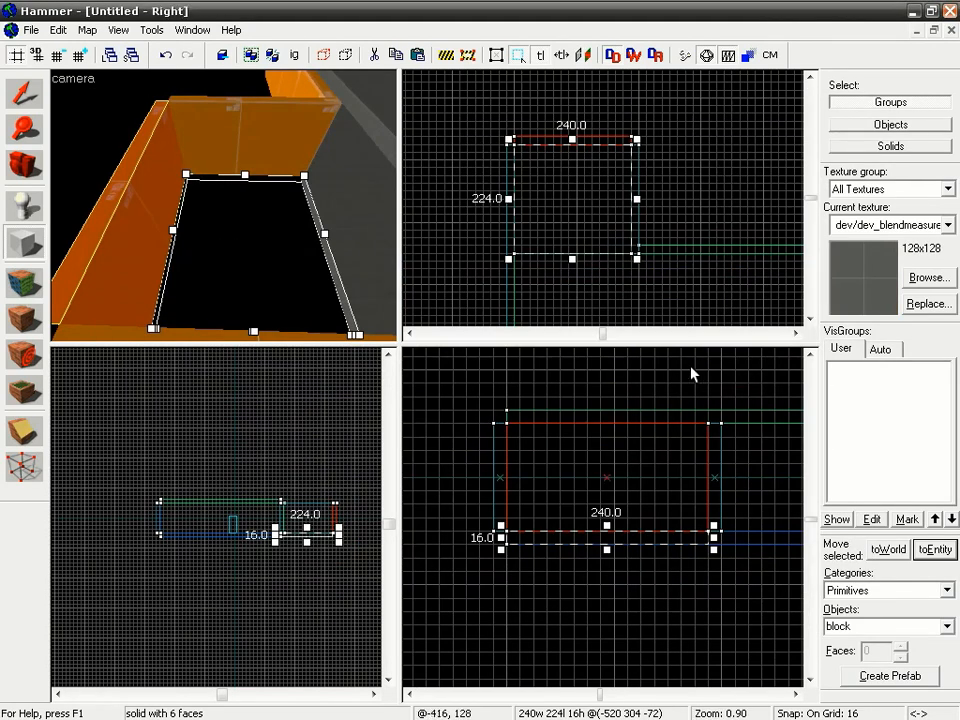
{"action": "key", "text": "Return"}
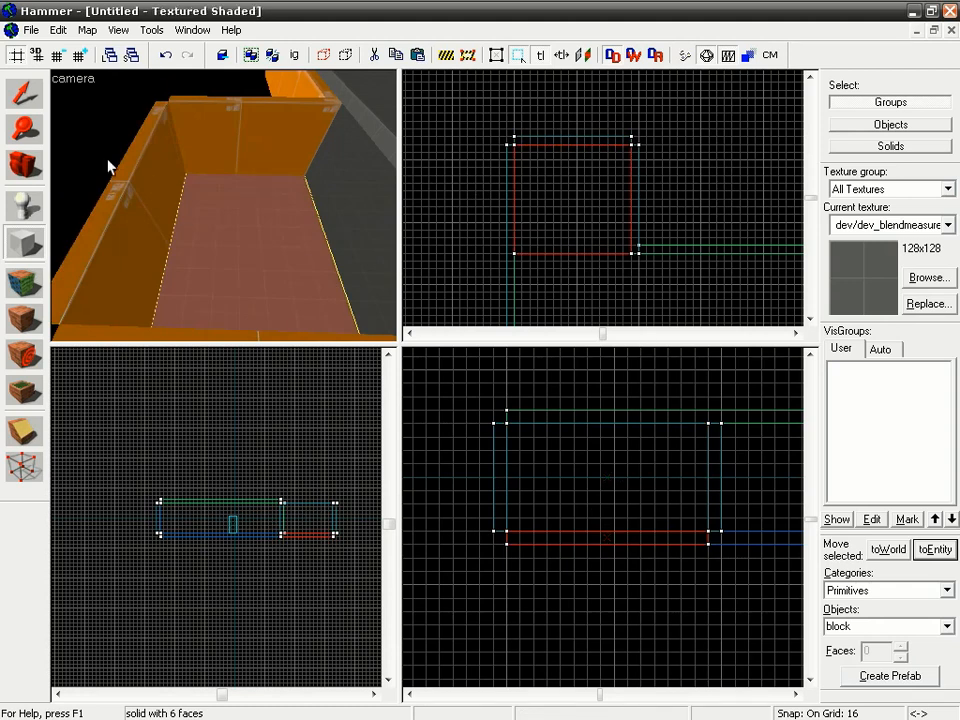
Duplicate the extension's floor block up to the main ceiling's level as its ceiling
{"action": "left_click", "coordinate": [23, 93]}
{"action": "left_click_drag", "start_coordinate": [588, 536], "coordinate": [589, 400]}
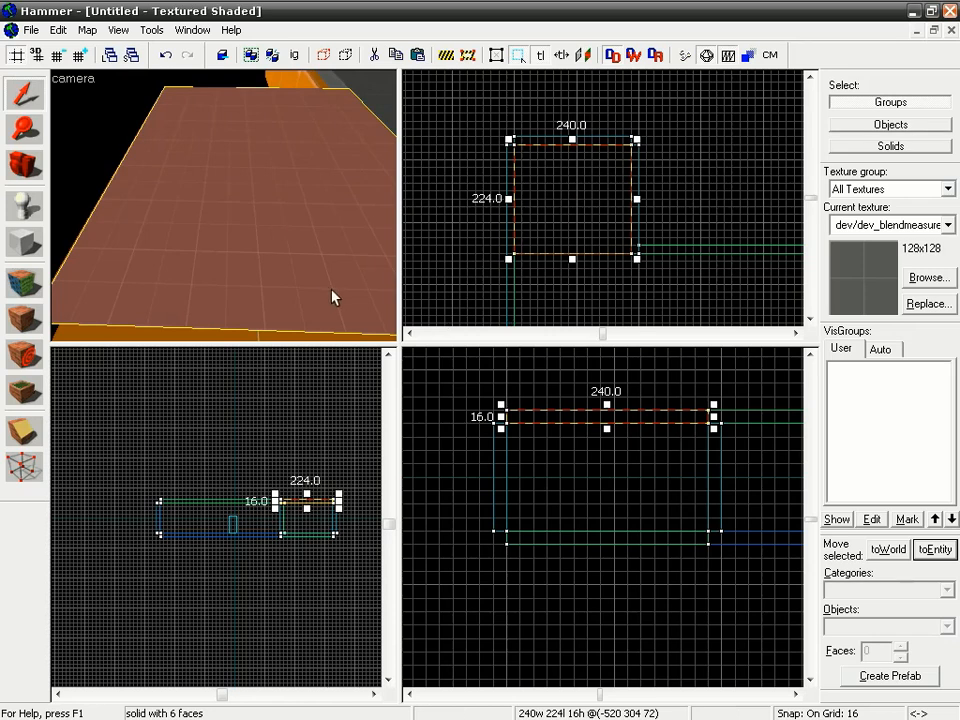
Inspect the extension and the main room from inside the 3D view, checking the floors, walls and ceiling
{"action": "key", "text": "z"}
{"action": "key", "text": "w"}
{"action": "key", "text": "w"}
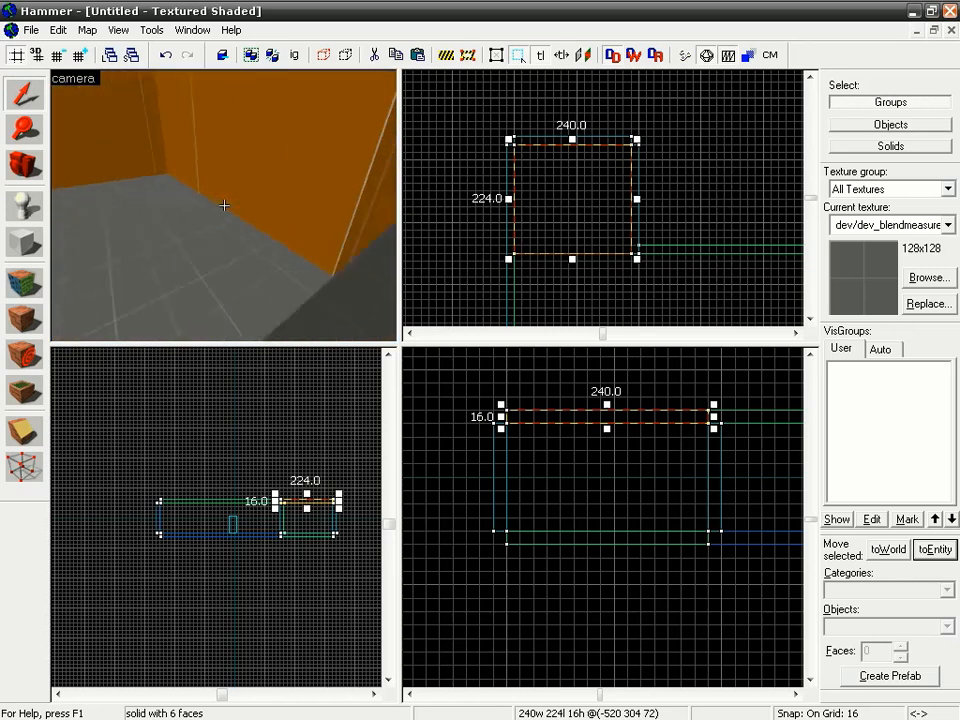
{"action": "key", "text": "z"}
{"action": "key", "text": "ctrl+z"}
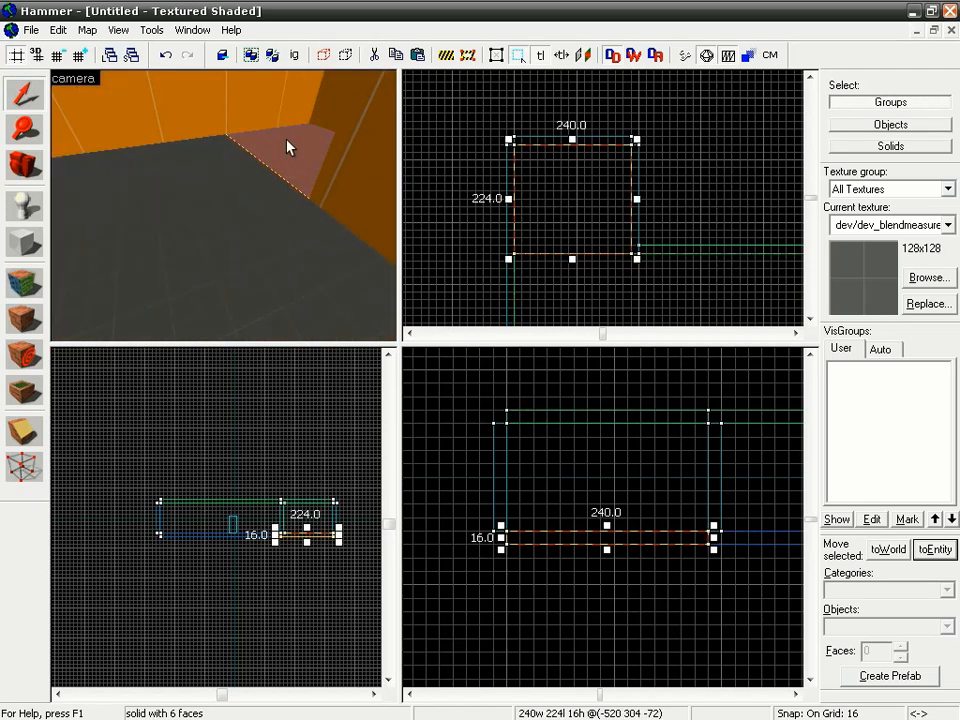
{"action": "key", "text": "z"}
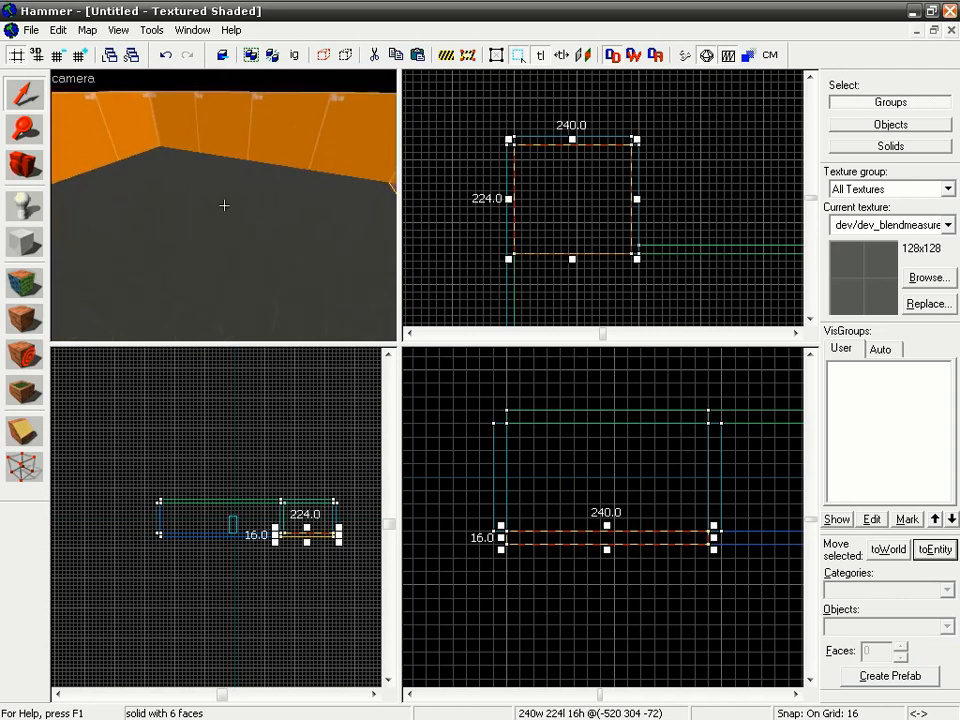
{"action": "key", "text": "z"}
{"action": "left_click", "coordinate": [226, 212]}
{"action": "key", "text": "z"}
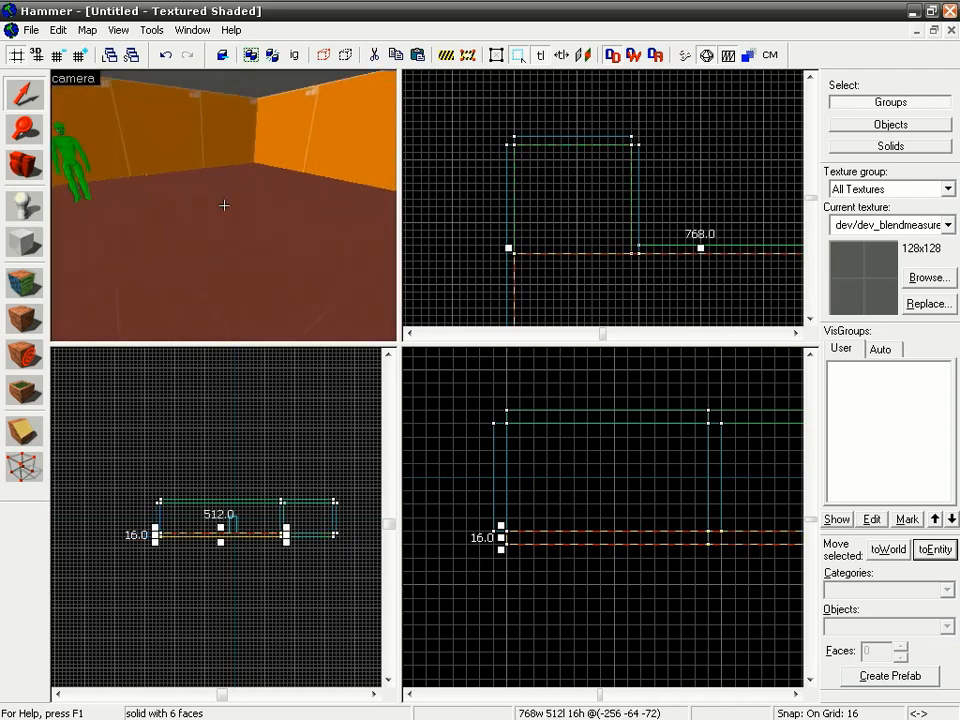
{"action": "key", "text": "z"}
{"action": "key", "text": "z"}
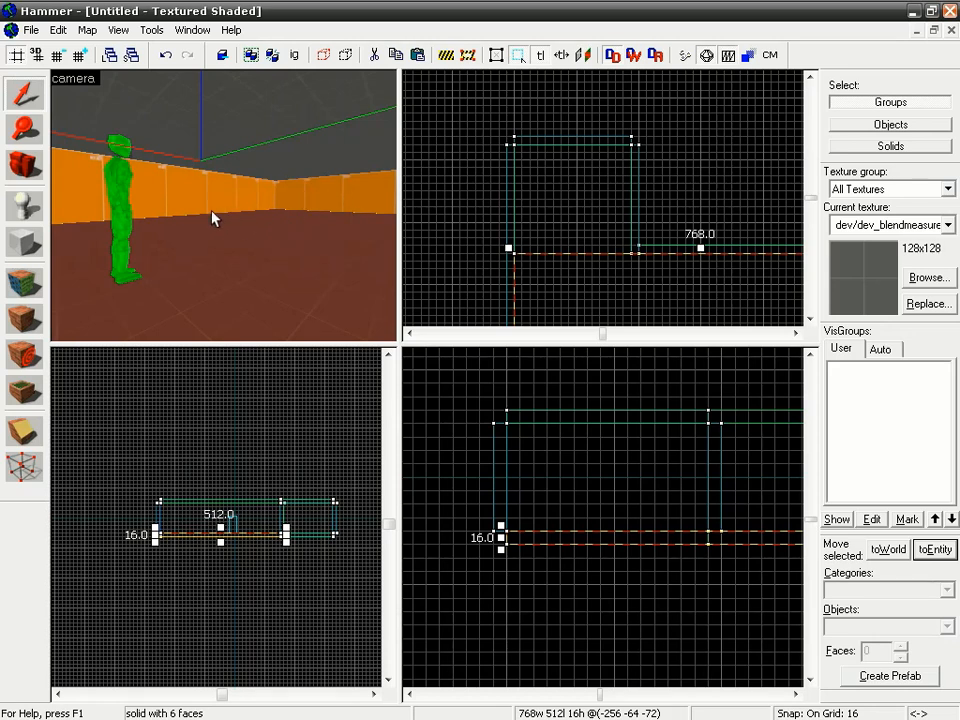
Delete the info_player_start entity standing in the main room
{"action": "key", "text": "z"}
{"action": "key", "text": "s"}
{"action": "key", "text": "z"}
{"action": "left_click", "coordinate": [193, 183]}
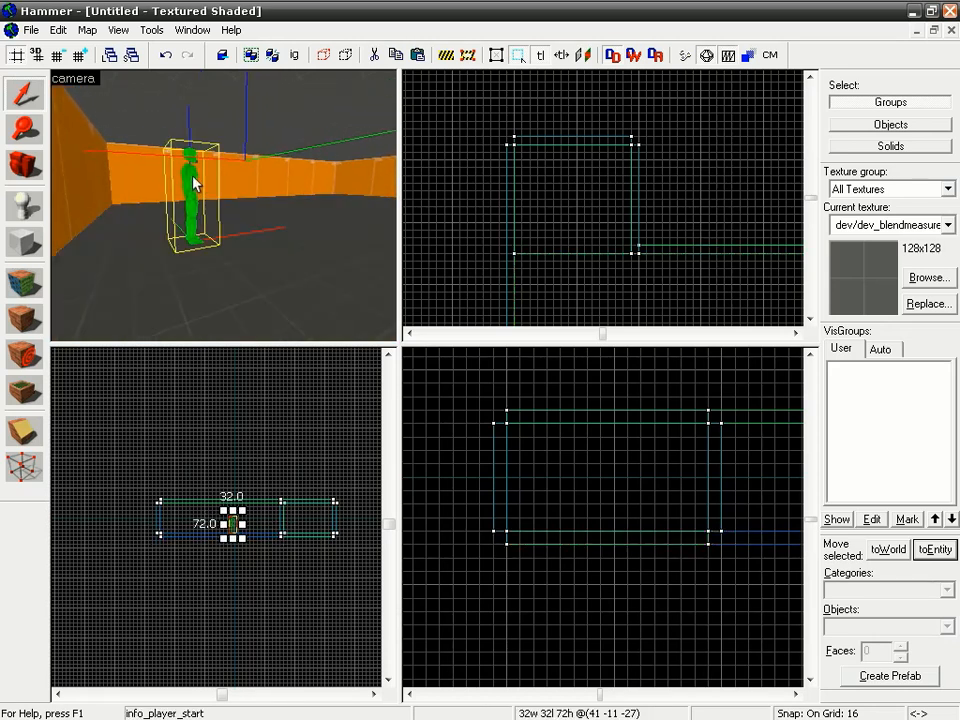
{"action": "key", "text": "Delete"}
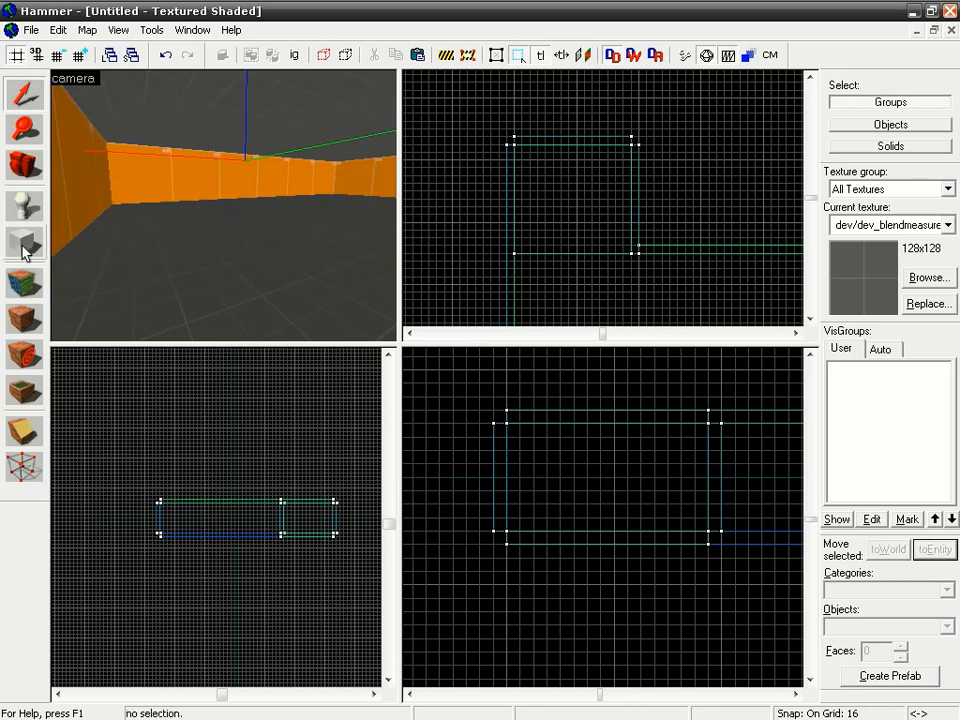
Place the newgame_spawn prefab from the Prefabs HL2 category on the main room's floor
{"action": "left_click", "coordinate": [24, 205]}
{"action": "left_click", "coordinate": [946, 590]}
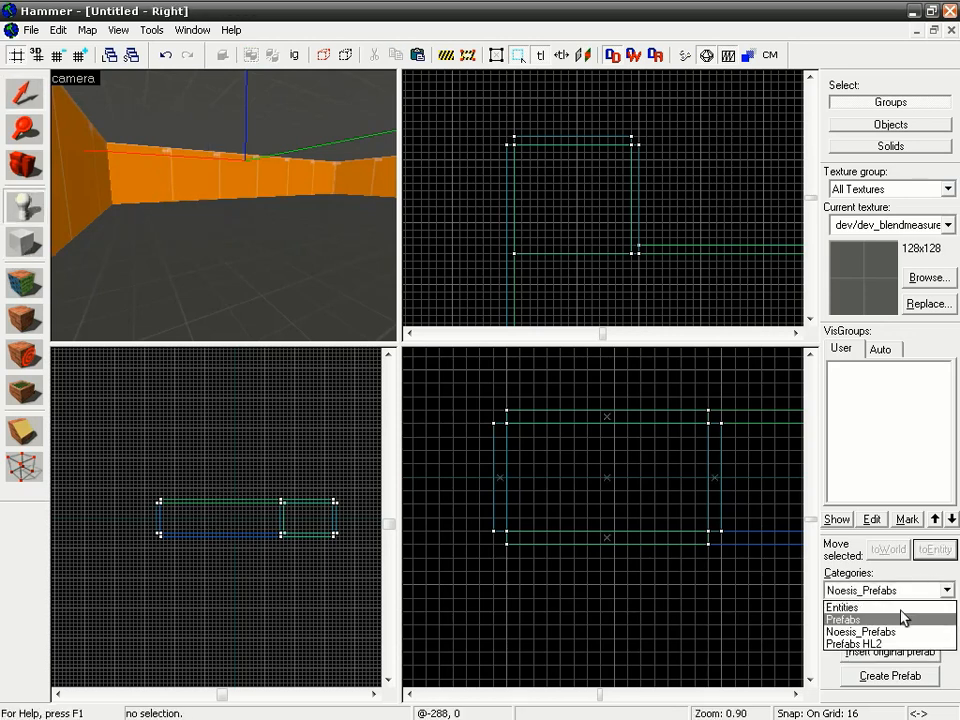
{"action": "left_click", "coordinate": [900, 645]}
{"action": "left_click", "coordinate": [946, 626]}
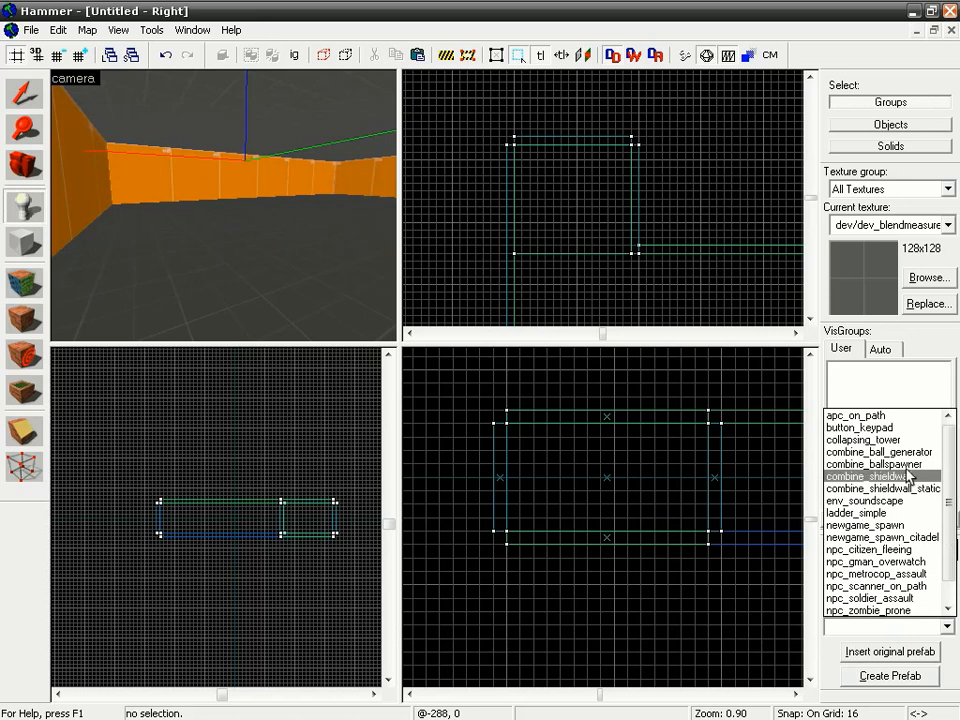
{"action": "mouse_move", "coordinate": [945, 493]}
{"action": "left_mouse_down"}
{"action": "mouse_move", "coordinate": [945, 518]}
{"action": "mouse_move", "coordinate": [945, 484]}
{"action": "left_mouse_up"}
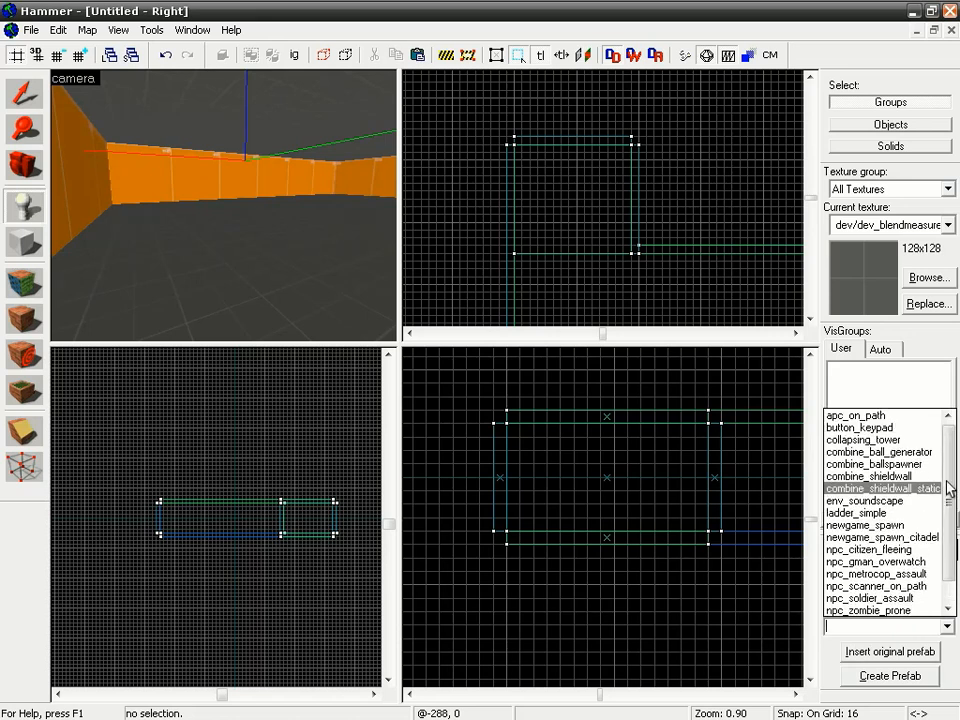
{"action": "left_click", "coordinate": [893, 525]}
{"action": "left_click", "coordinate": [210, 254]}
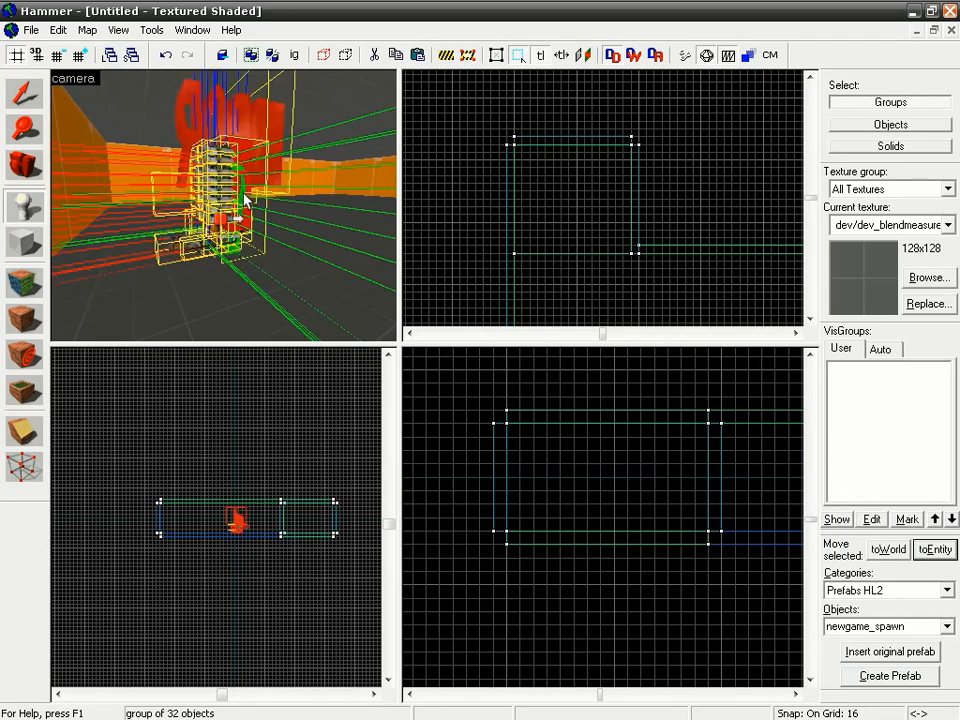
Rotate the newgame_spawn group about the Z axis so that it faces the opposite way
{"action": "left_click", "coordinate": [151, 30]}
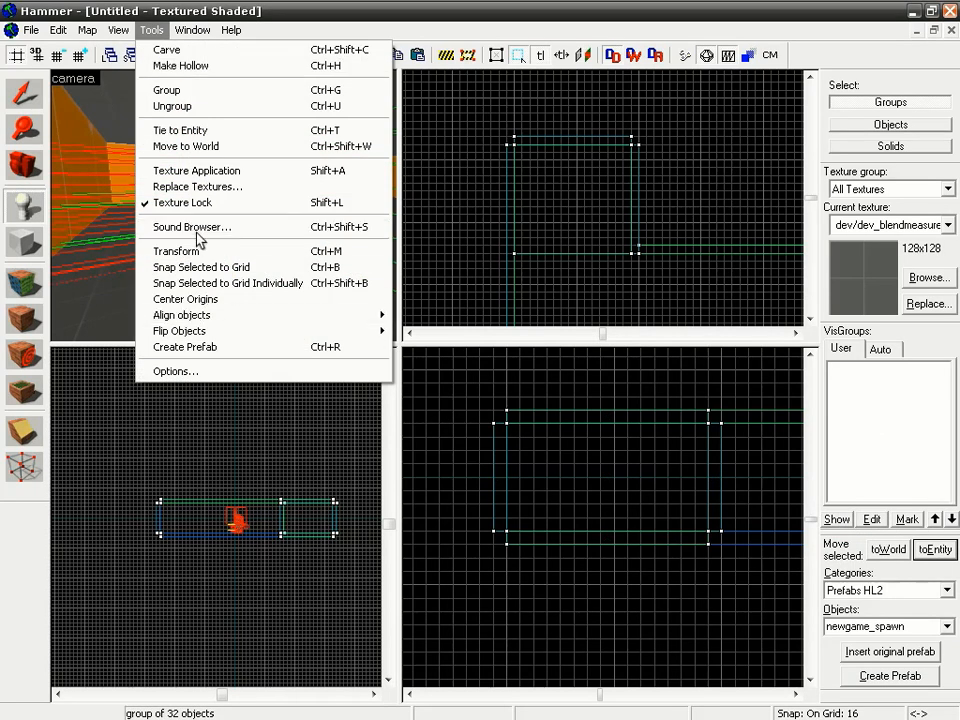
{"action": "left_click", "coordinate": [193, 251]}
{"action": "left_click_drag", "start_coordinate": [497, 388], "coordinate": [456, 376]}
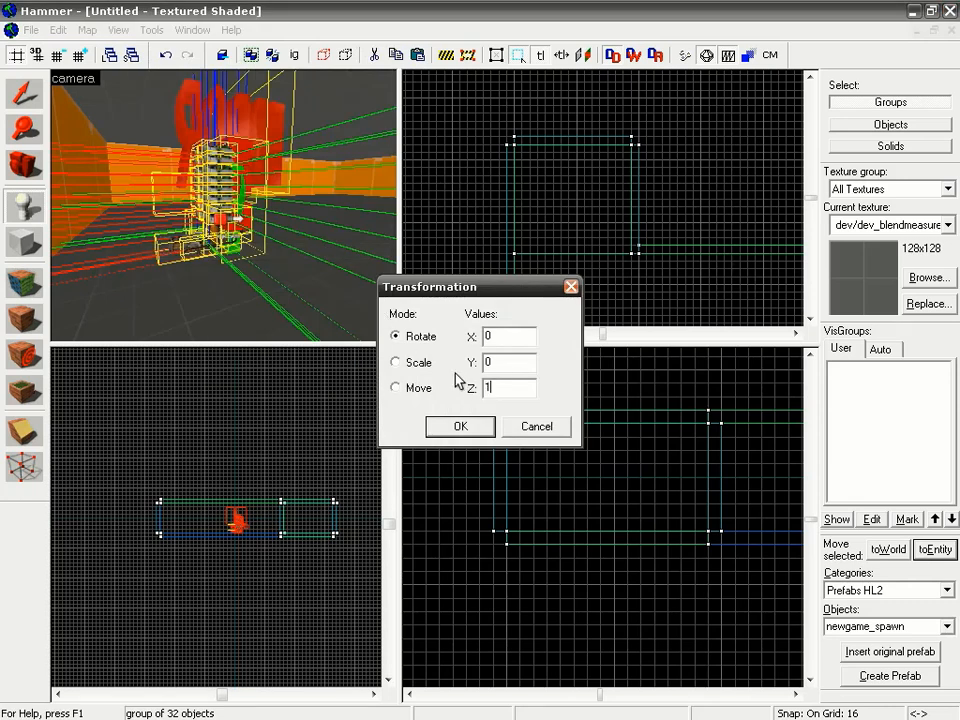
{"action": "key", "text": "Return"}
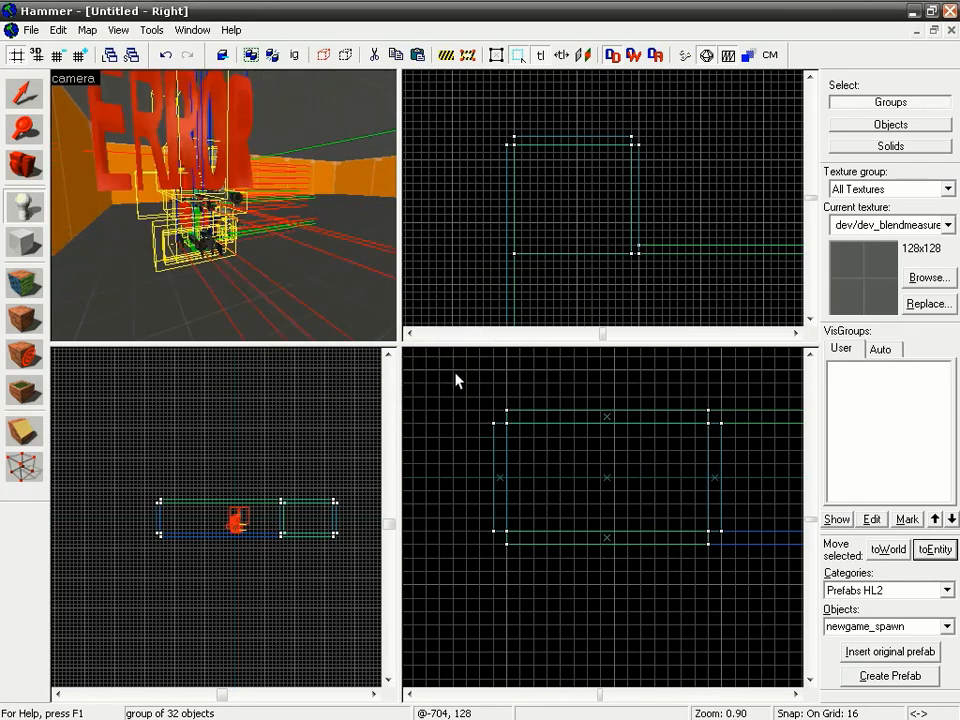
{"action": "left_click", "coordinate": [26, 95]}
Place an npc_barney entity from the Entities category on the main floor, near the wall beyond the spawn prefab
{"action": "key", "text": "z"}
{"action": "key", "text": "w"}
{"action": "key", "text": "s"}
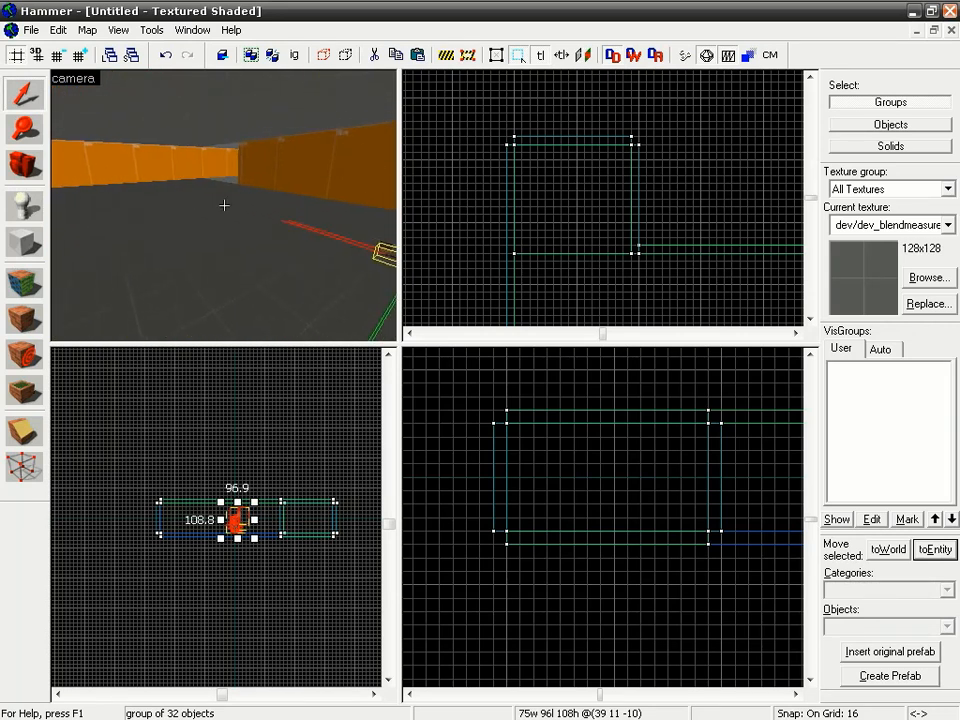
{"action": "key", "text": "z"}
{"action": "left_click", "coordinate": [20, 207]}
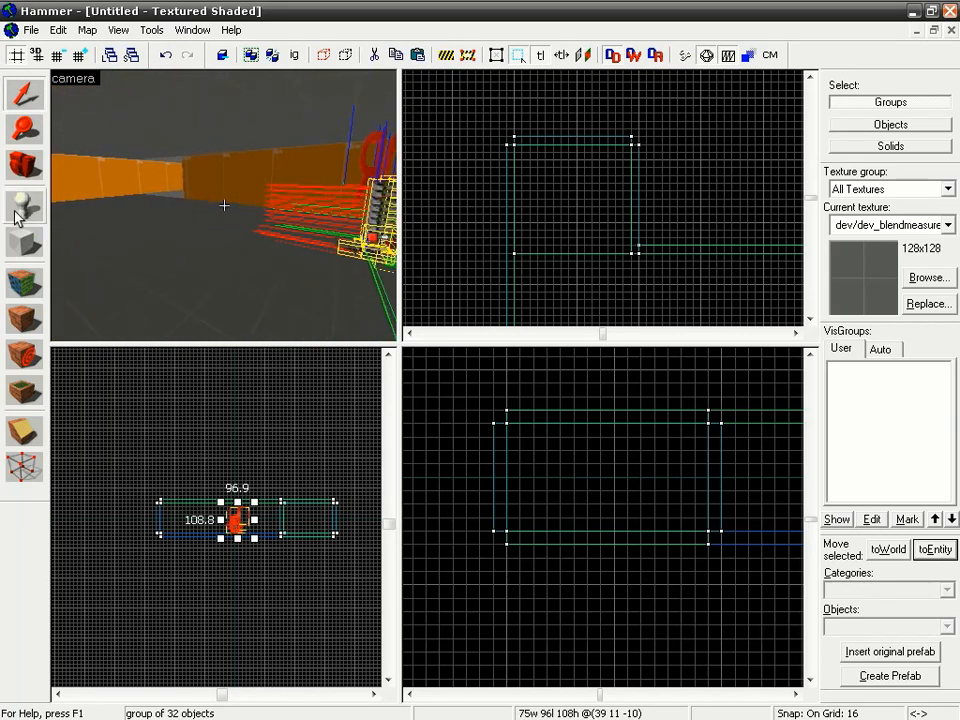
{"action": "double_click", "coordinate": [861, 630]}
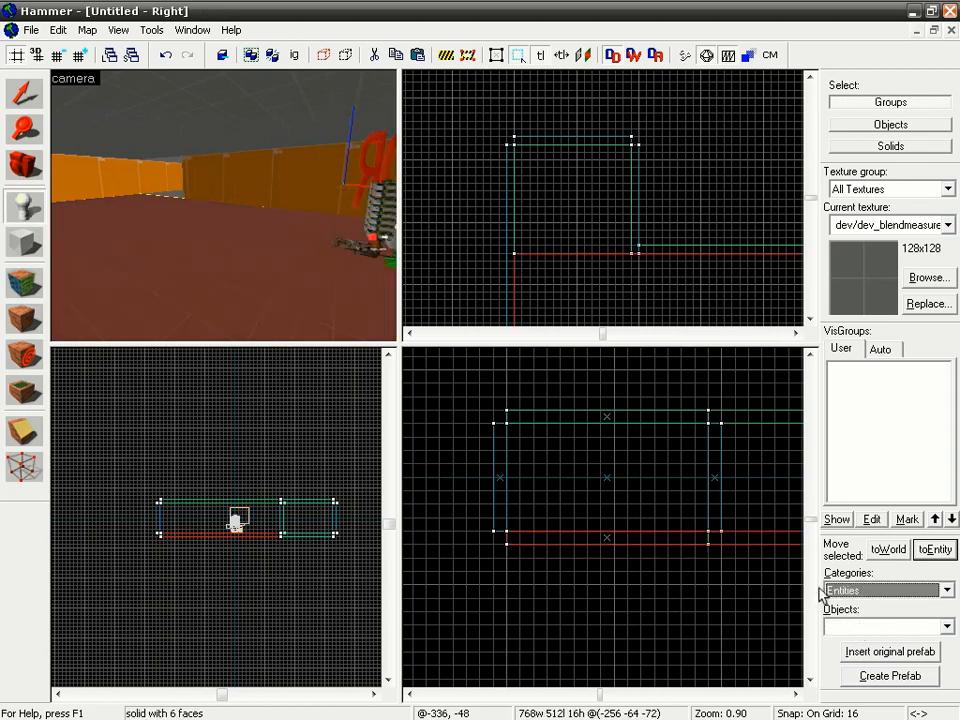
{"action": "left_click", "coordinate": [947, 590]}
{"action": "left_click", "coordinate": [896, 607]}
{"action": "left_click", "coordinate": [856, 628]}
{"action": "type", "text": "np"}
{"action": "left_click", "coordinate": [947, 626]}
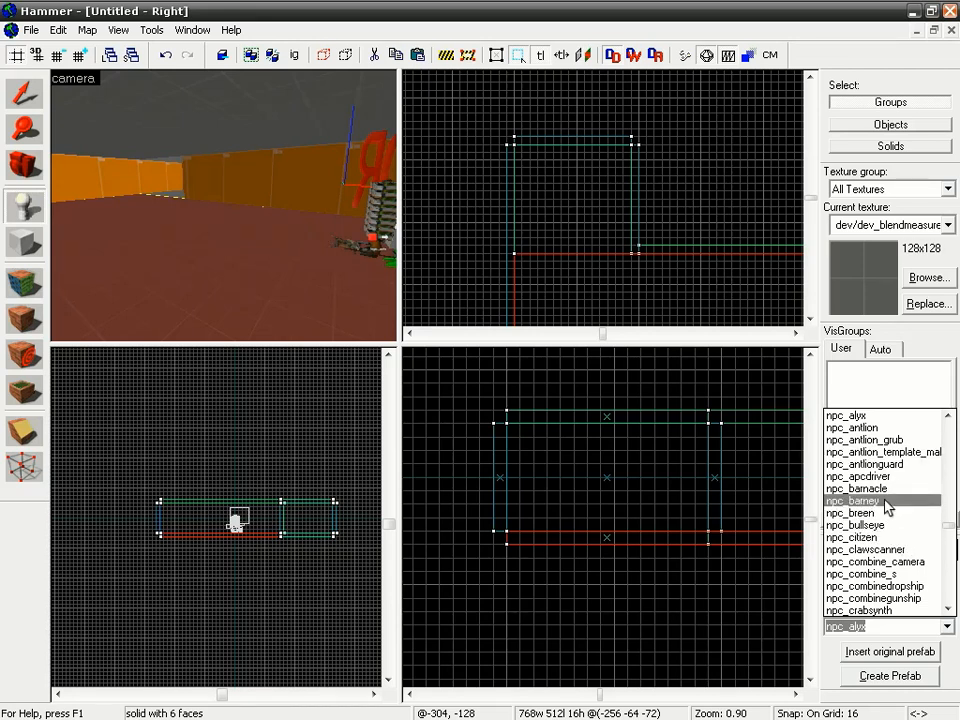
{"action": "left_click", "coordinate": [886, 501]}
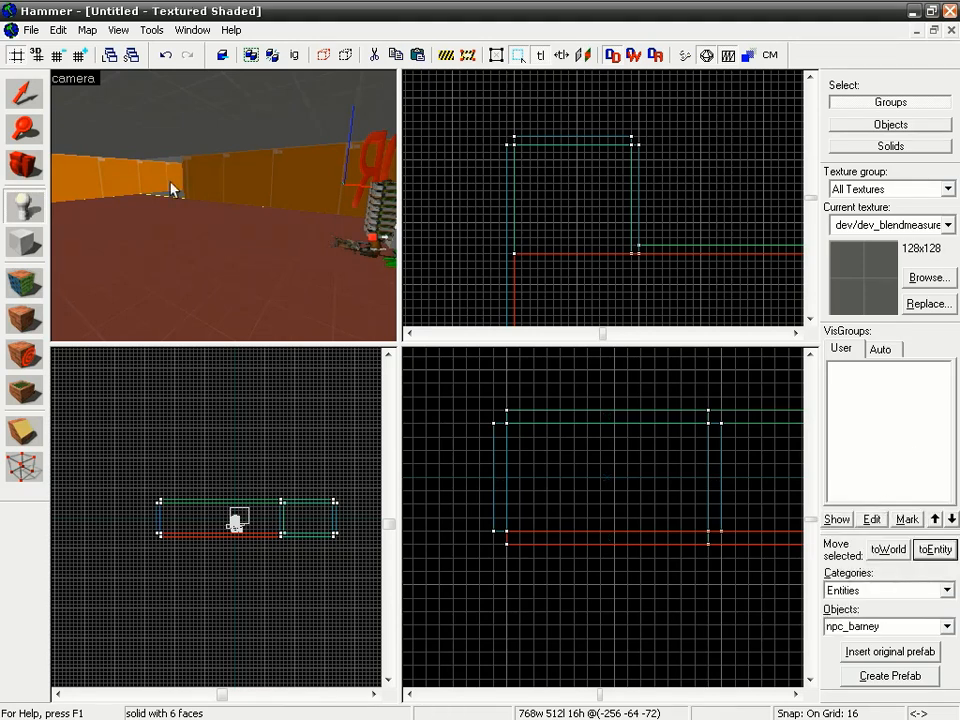
{"action": "left_click", "coordinate": [257, 235]}
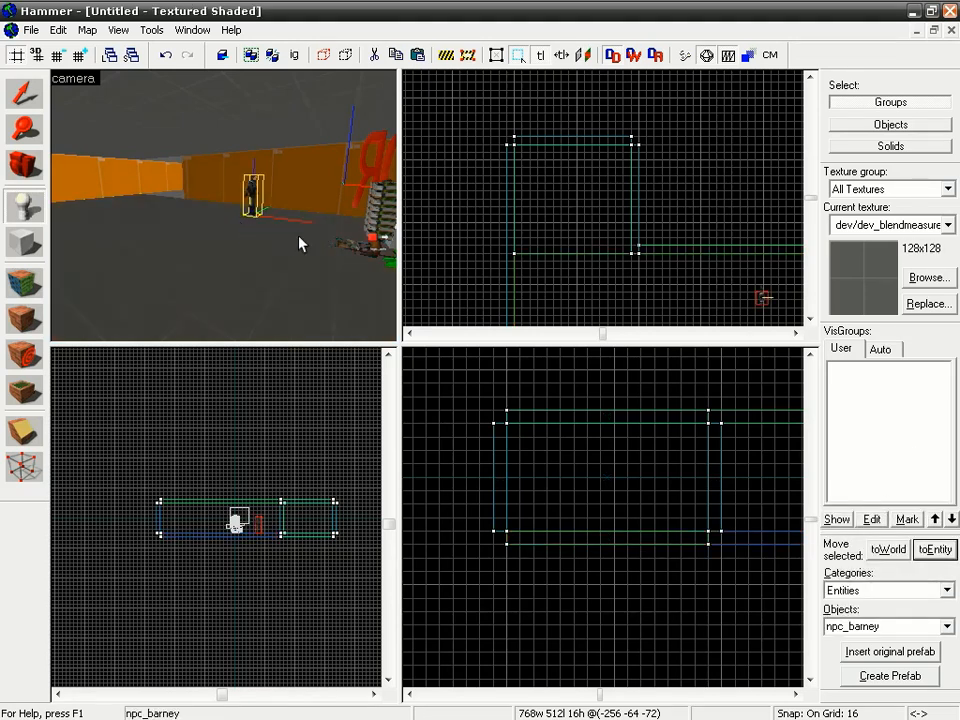
Place four npc_combine_s entities spread across the main room's floor
{"action": "left_click", "coordinate": [915, 628]}
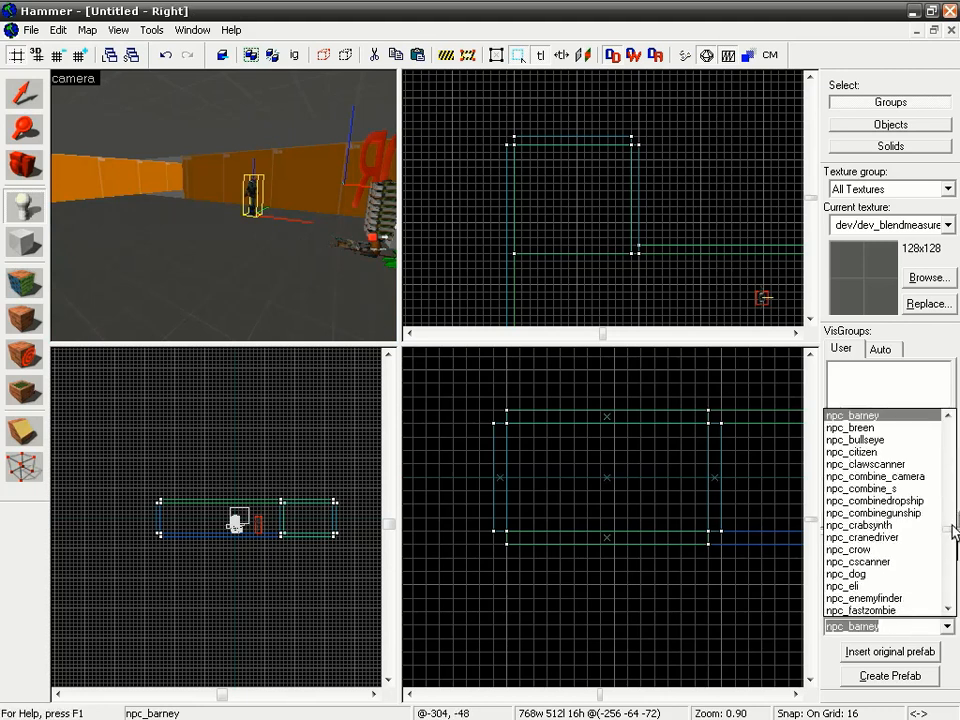
{"action": "left_click", "coordinate": [872, 489]}
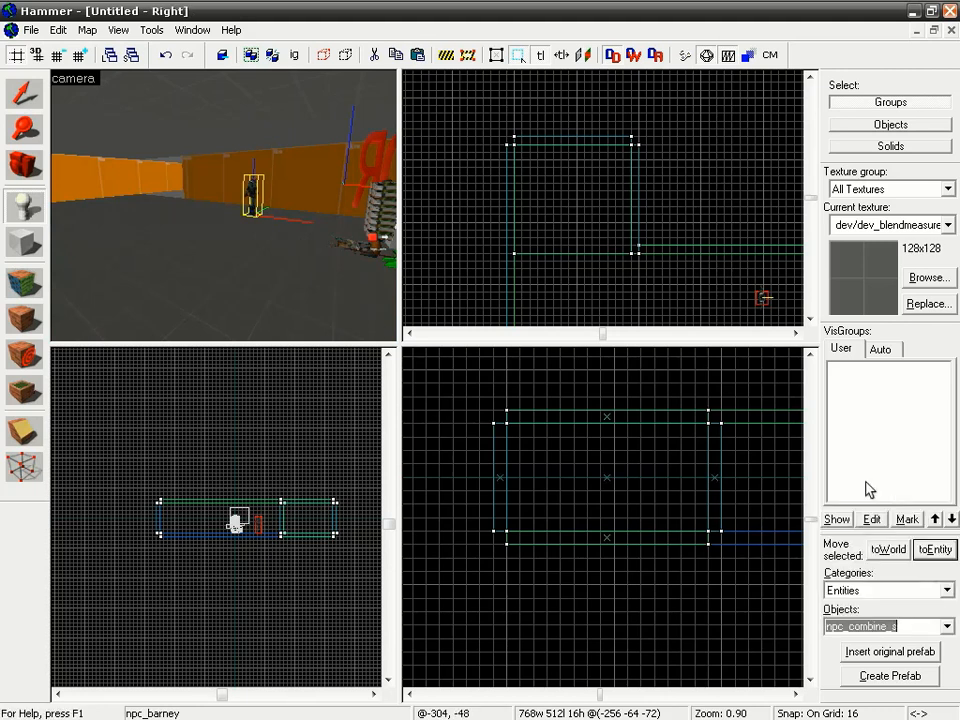
{"action": "key", "text": "z"}
{"action": "key", "text": "z"}
{"action": "left_click", "coordinate": [165, 222]}
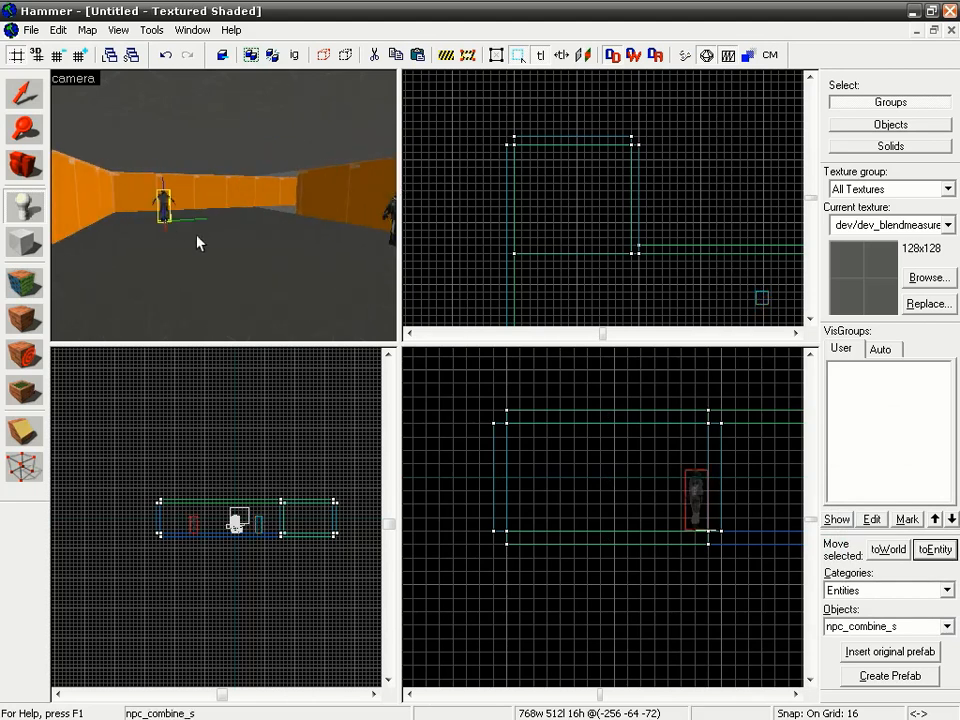
{"action": "left_click", "coordinate": [208, 238]}
{"action": "left_click", "coordinate": [235, 221]}
{"action": "left_click", "coordinate": [271, 230]}
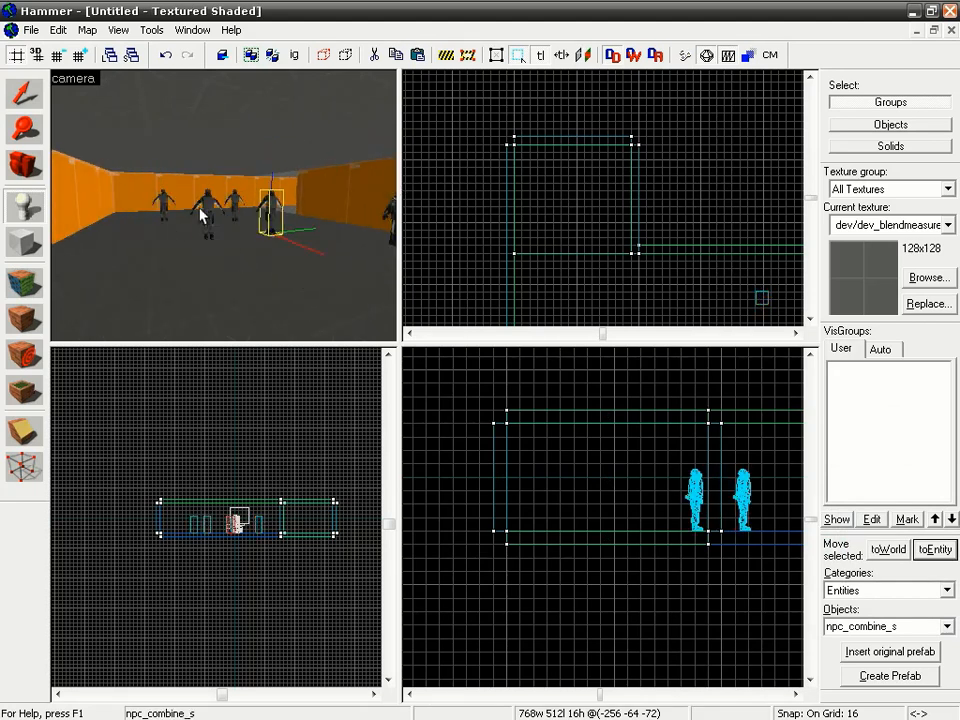
Place two npc_crow entities on the floor between the combine soldiers and Barney
{"action": "key", "text": "z"}
{"action": "key", "text": "z"}
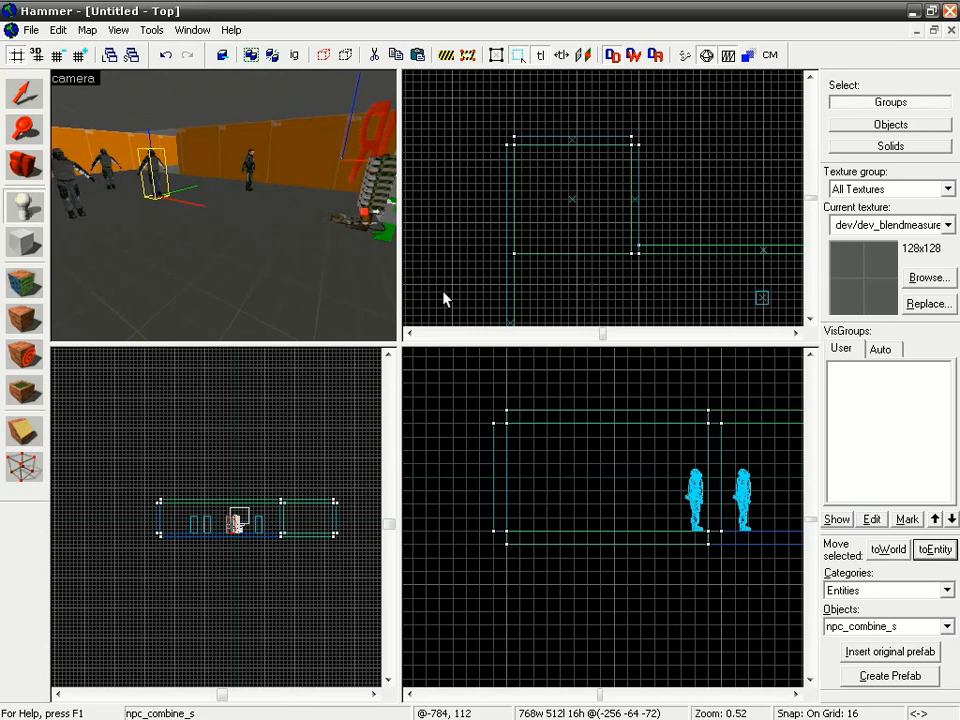
{"action": "left_click", "coordinate": [948, 626]}
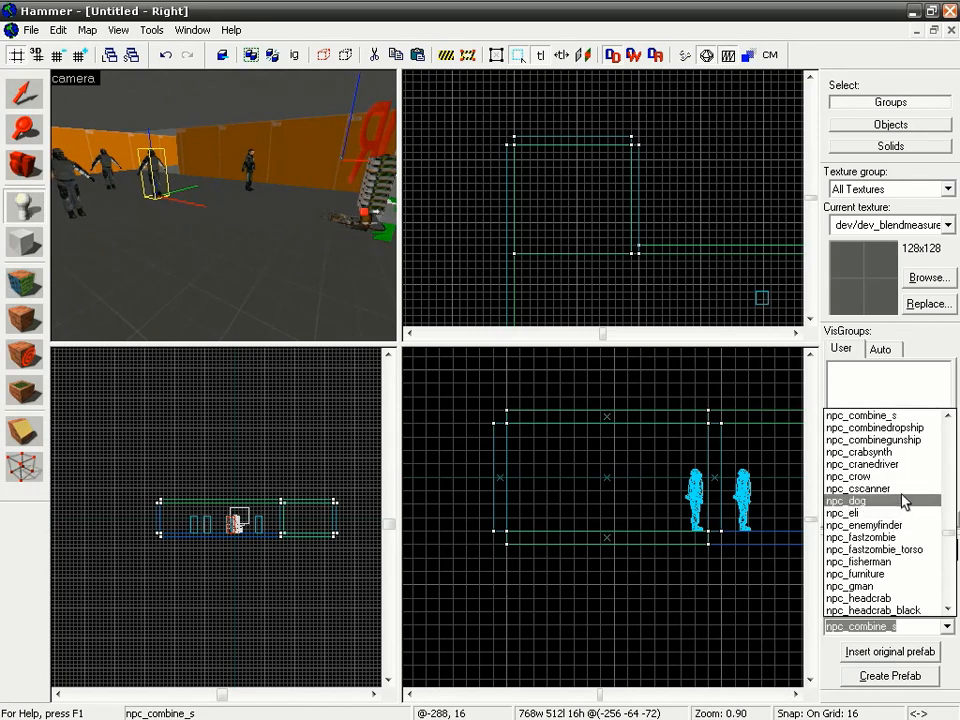
{"action": "left_click", "coordinate": [949, 419]}
{"action": "double_click", "coordinate": [949, 419]}
{"action": "left_click", "coordinate": [880, 513]}
{"action": "left_click", "coordinate": [206, 181]}
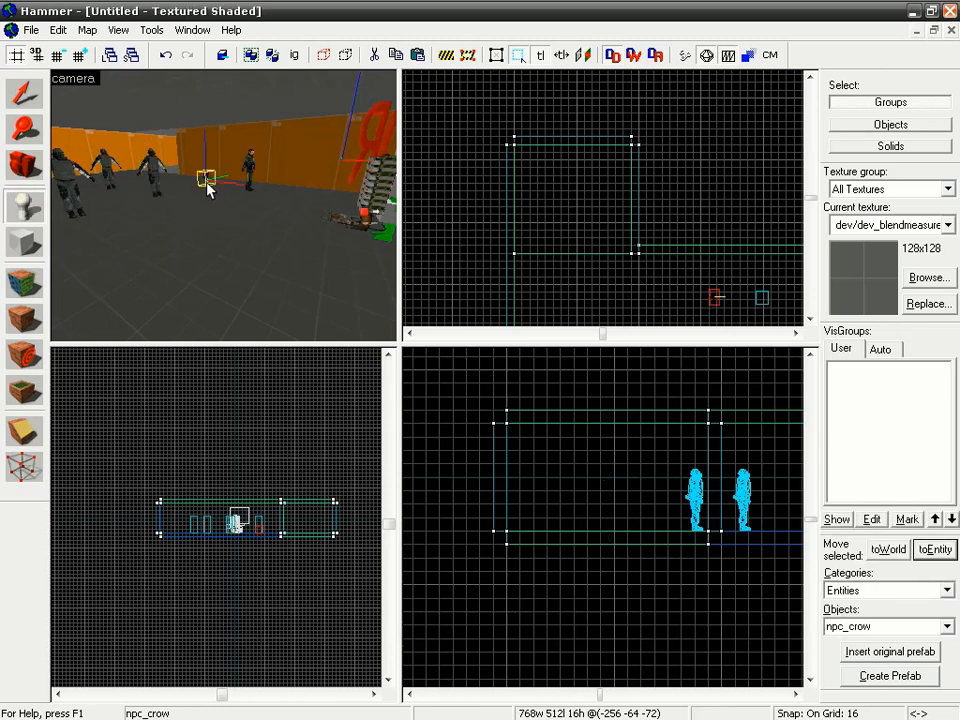
{"action": "left_click", "coordinate": [176, 176]}
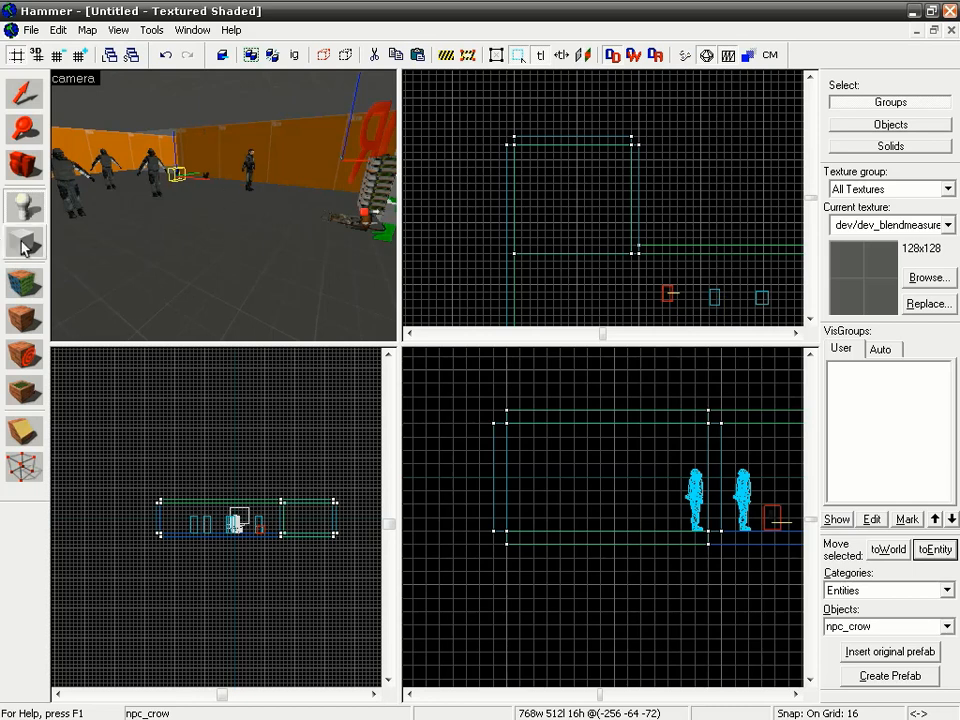
Place an npc_fastzombie entity on the floor among the combine soldiers
{"action": "left_click", "coordinate": [947, 628]}
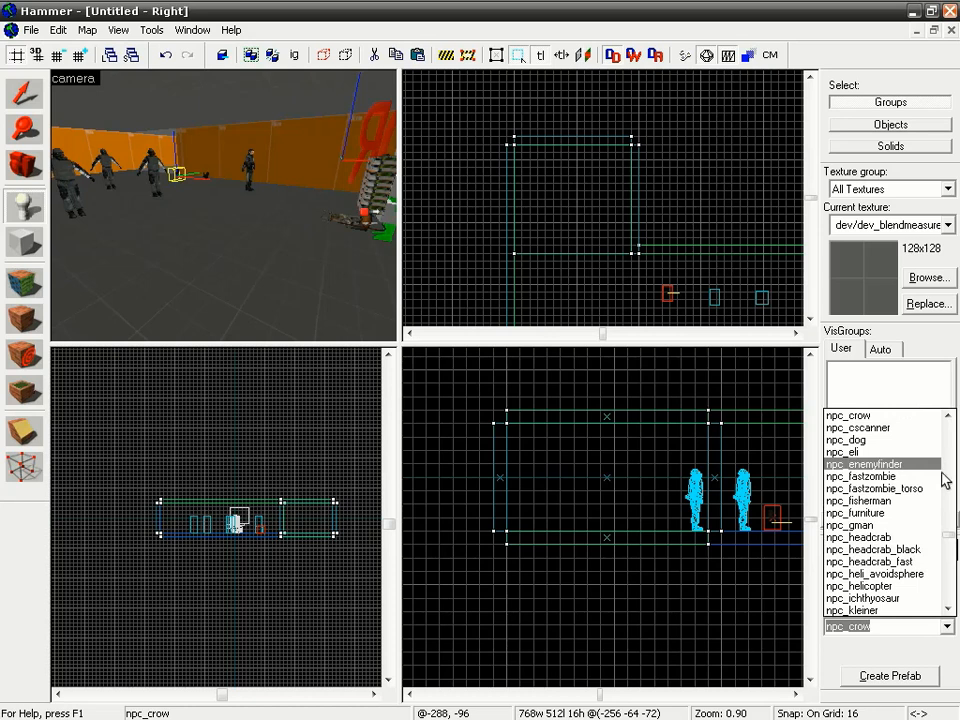
{"action": "left_click", "coordinate": [913, 485]}
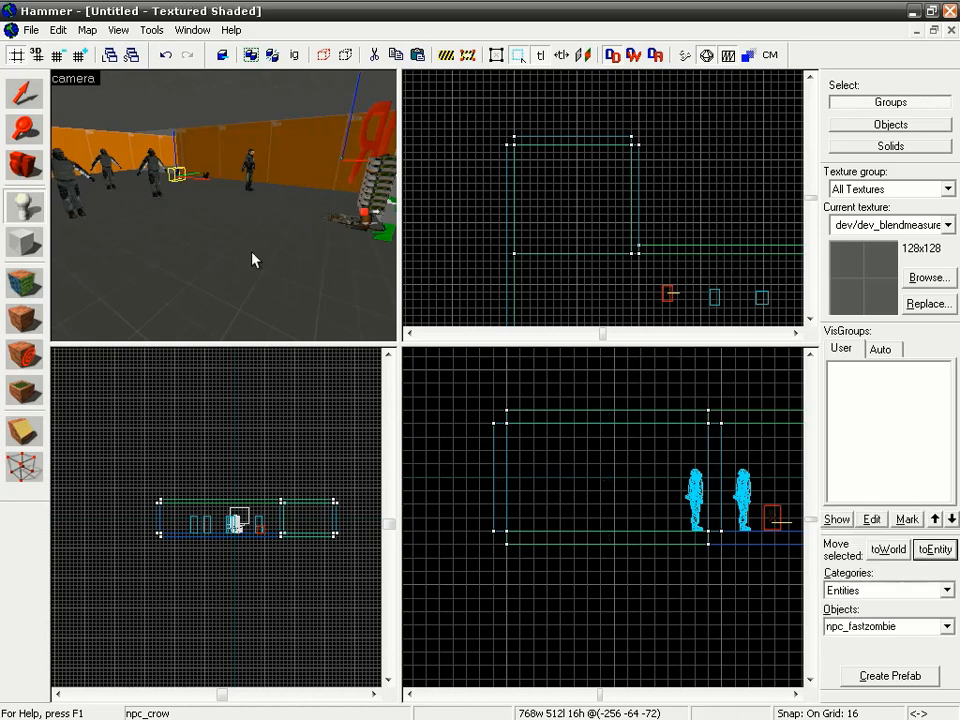
{"action": "left_click", "coordinate": [135, 185]}
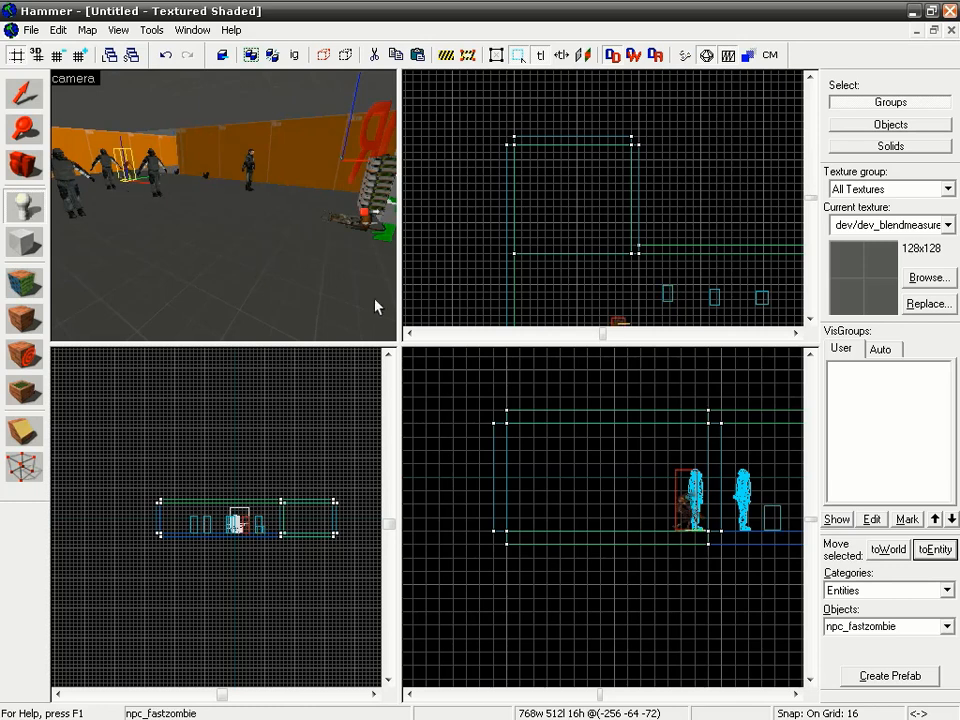
Place an npc_antlionguard entity in the main room's far corner, beside the combine soldiers
{"action": "left_click", "coordinate": [947, 627]}
{"action": "left_click_drag", "start_coordinate": [948, 421], "coordinate": [949, 421]}
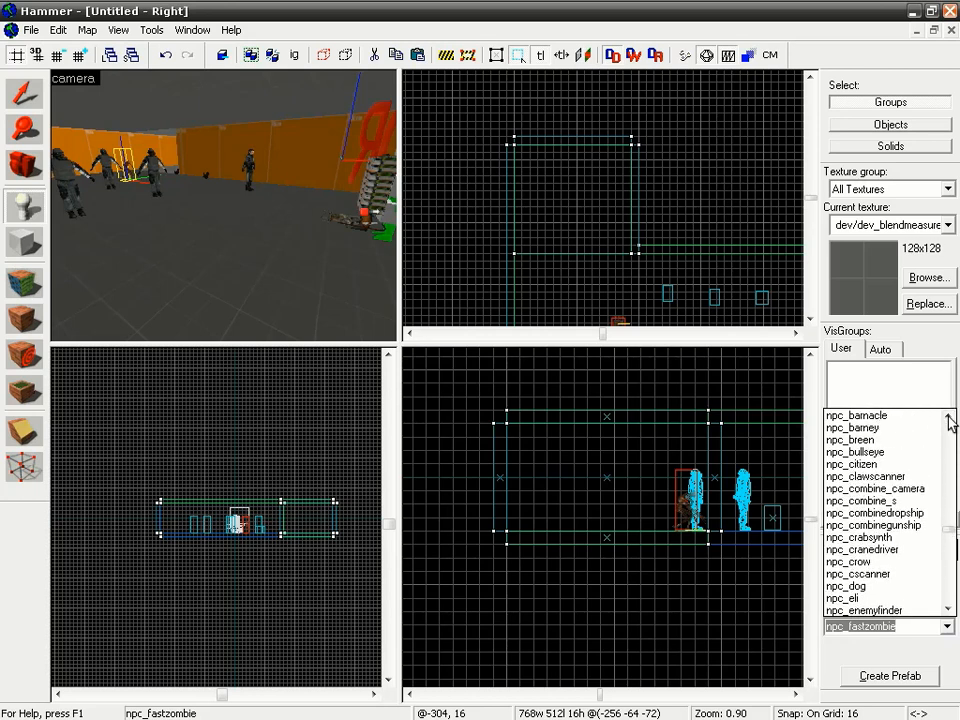
{"action": "left_click_drag", "start_coordinate": [949, 421], "coordinate": [951, 421]}
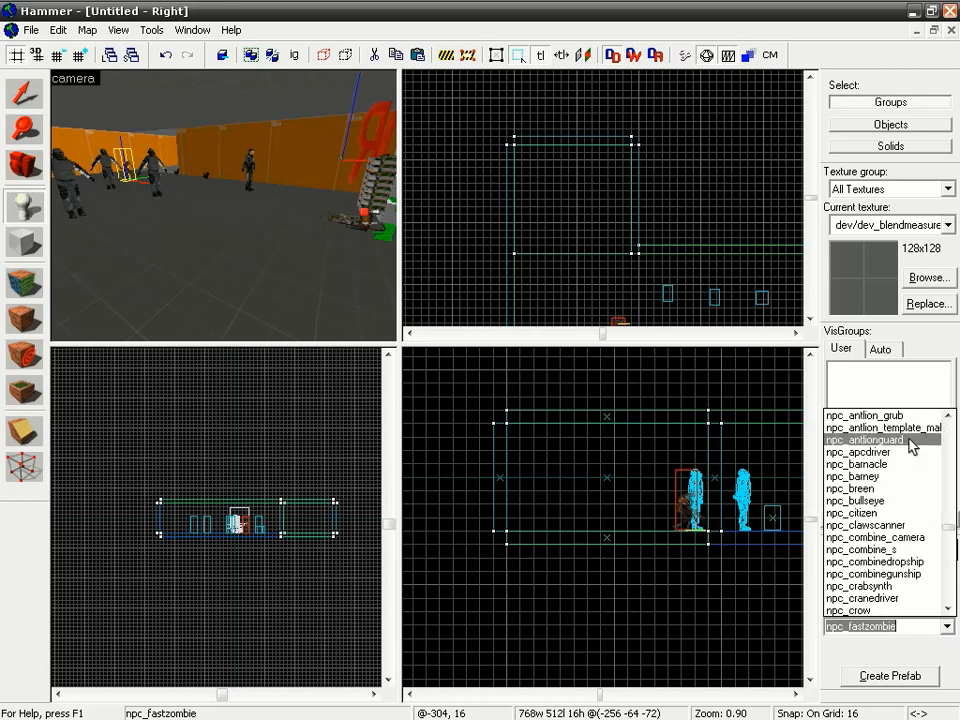
{"action": "left_click", "coordinate": [909, 441]}
{"action": "key", "text": "z"}
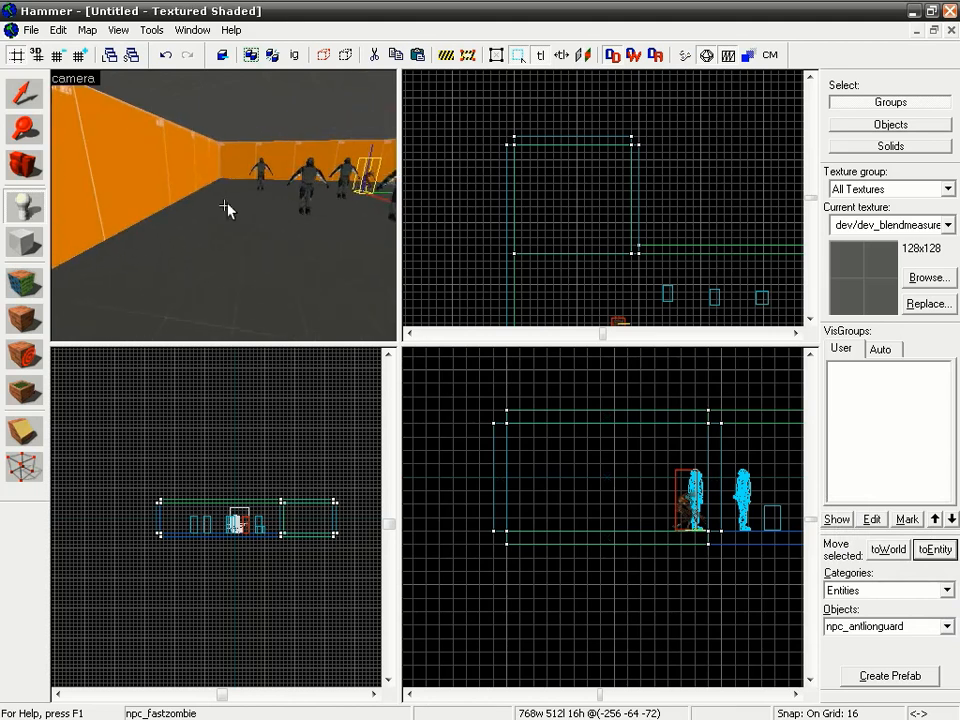
{"action": "left_click", "coordinate": [227, 189]}
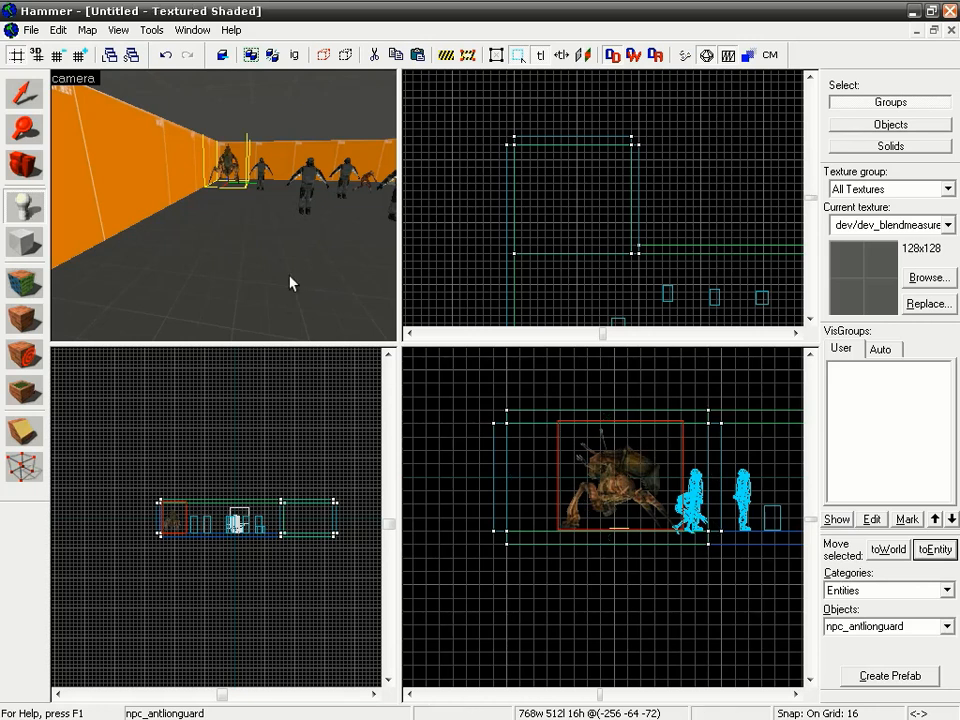
Save the map as Noesis_NPCs, and compile and run it in the game
{"action": "left_click", "coordinate": [31, 30]}
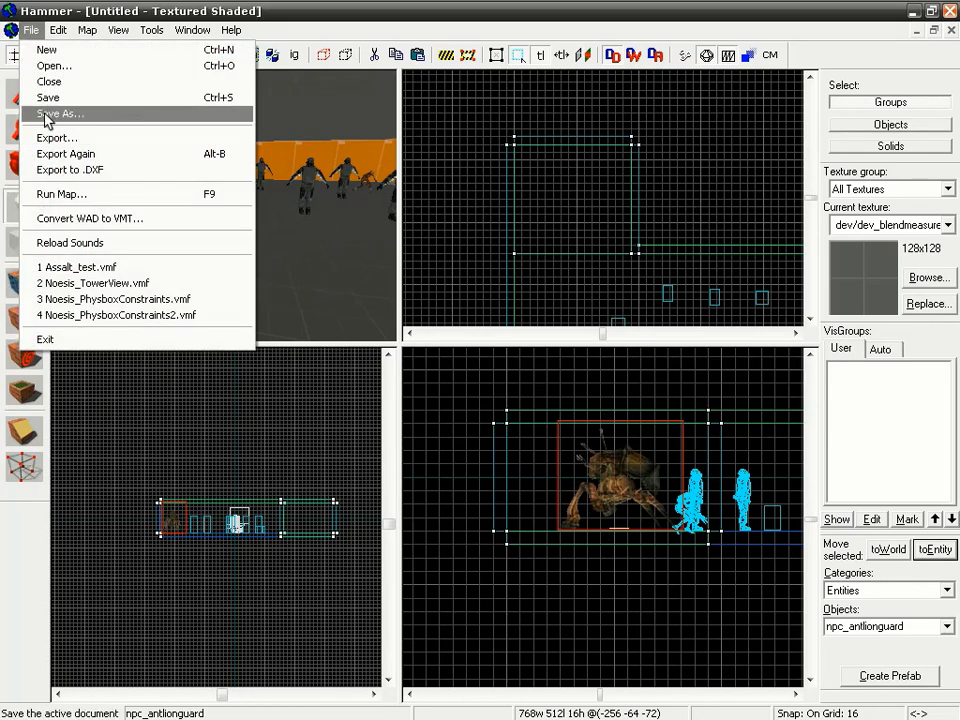
{"action": "left_click", "coordinate": [47, 114]}
{"action": "type", "text": "N"}
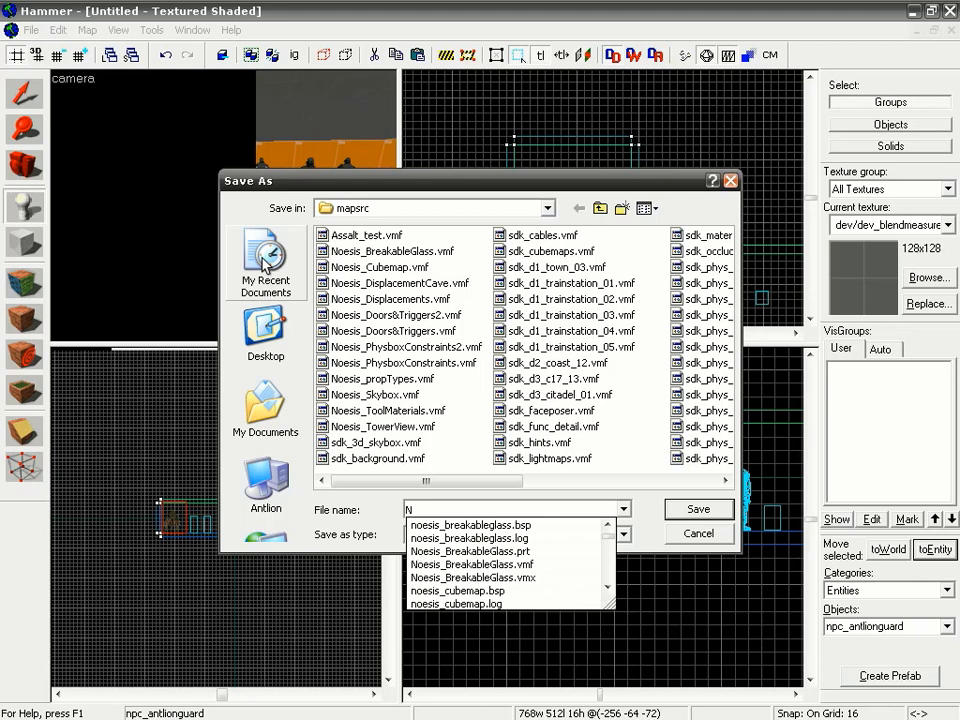
{"action": "type", "text": "oesis_NPCs"}
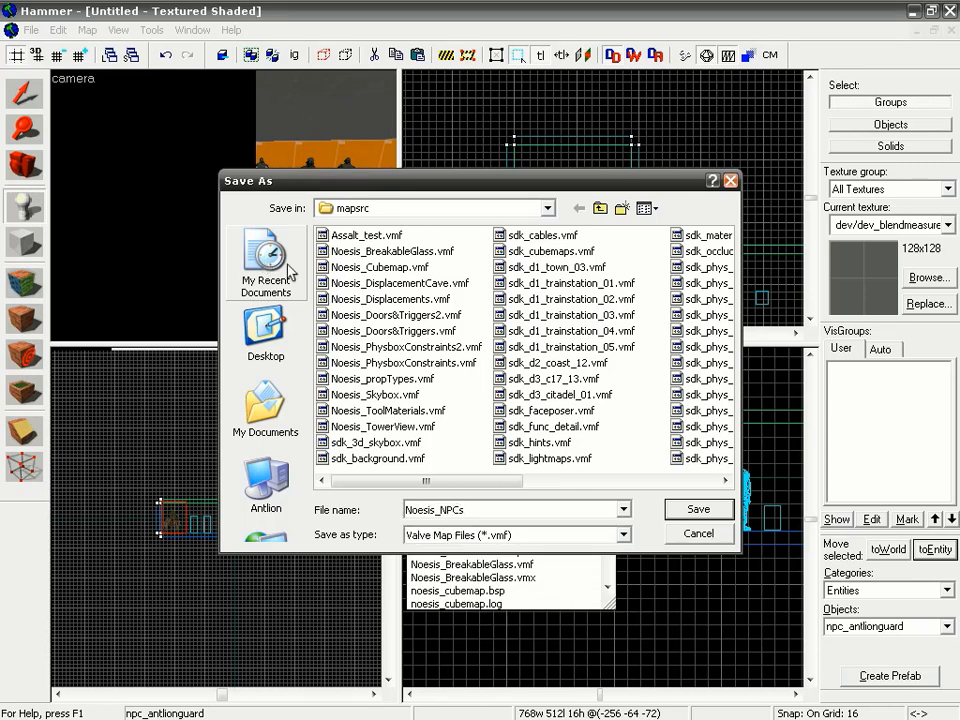
{"action": "key", "text": "Return"}
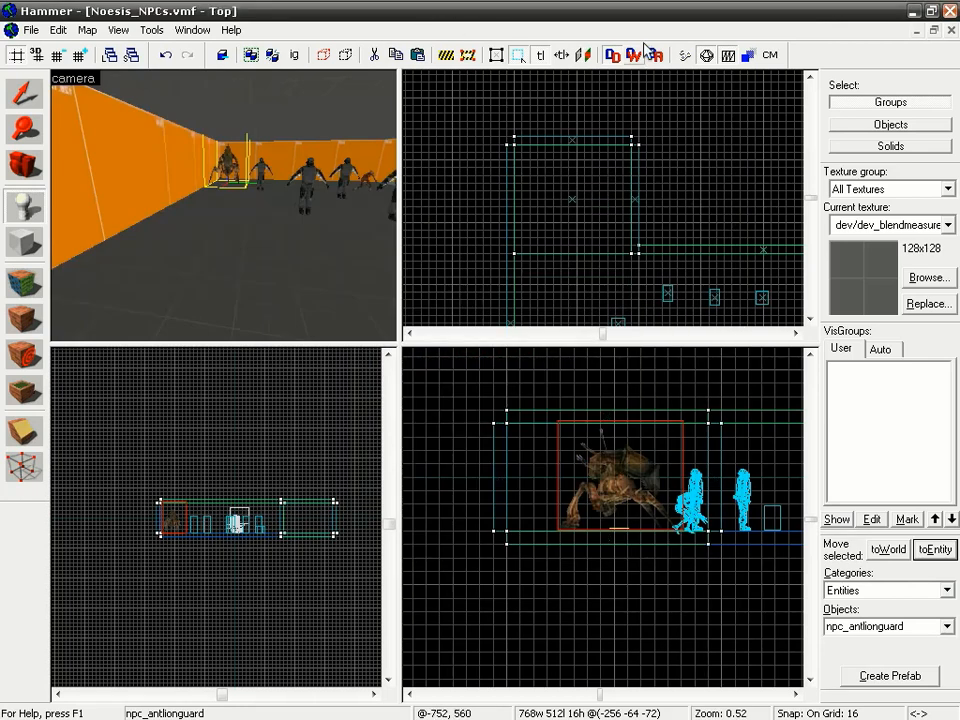
{"action": "left_click", "coordinate": [685, 57]}
{"action": "left_click", "coordinate": [492, 529]}
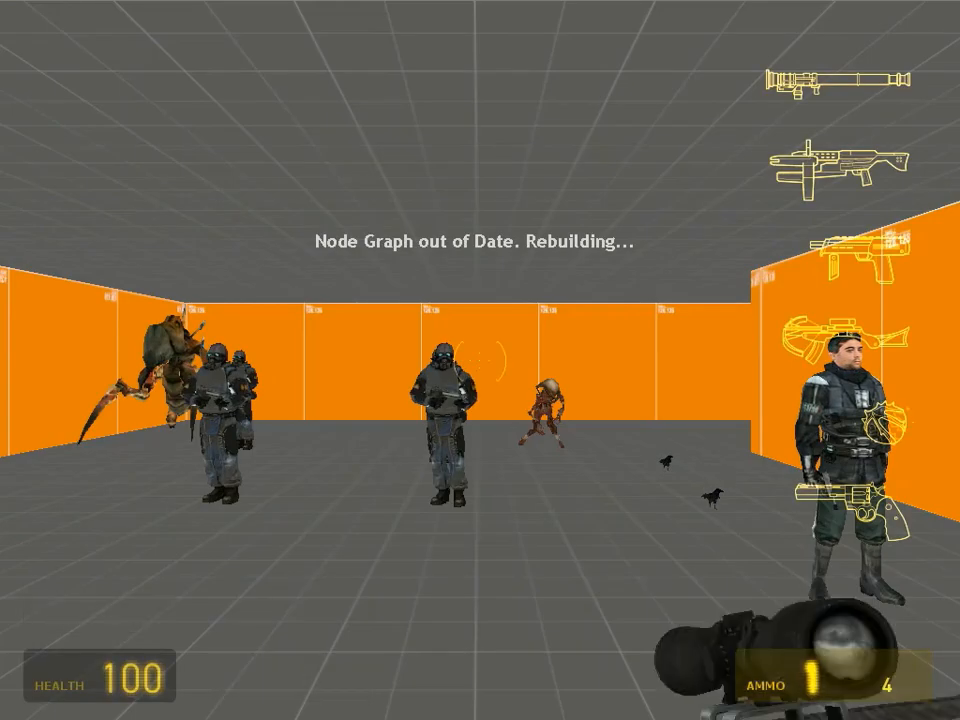
Playtest the combine soldiers in the room by fighting them with the shotgun
{"action": "scroll", "coordinate": [480, 360], "scroll_direction": "down", "scroll_amount": 1}
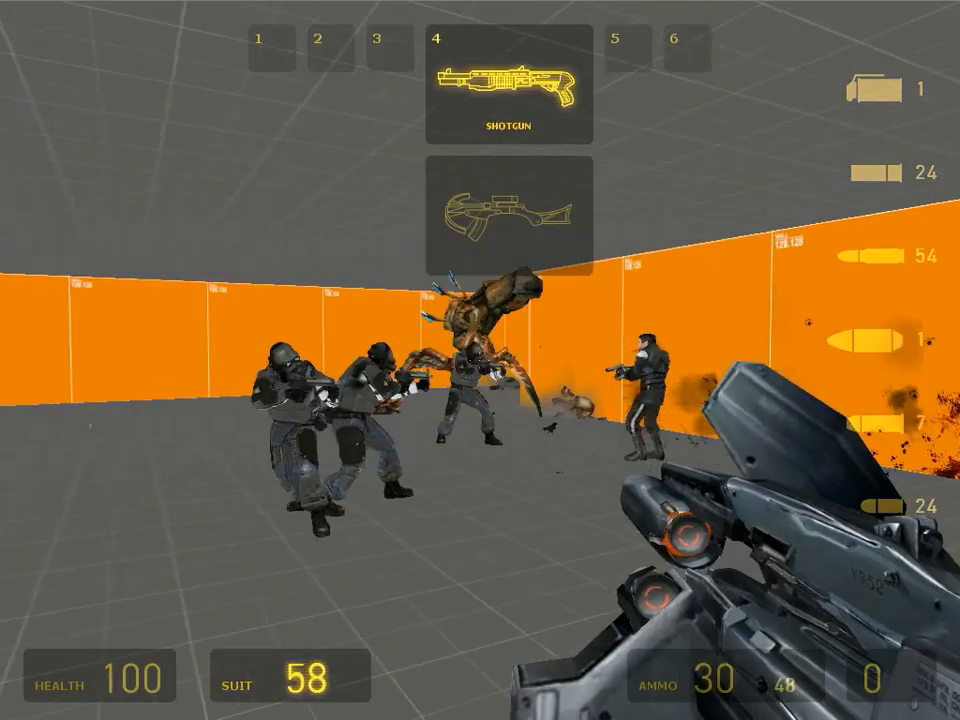
{"action": "left_click", "coordinate": [480, 360]}
{"action": "left_click", "coordinate": [480, 360]}
{"action": "left_click", "coordinate": [480, 360]}
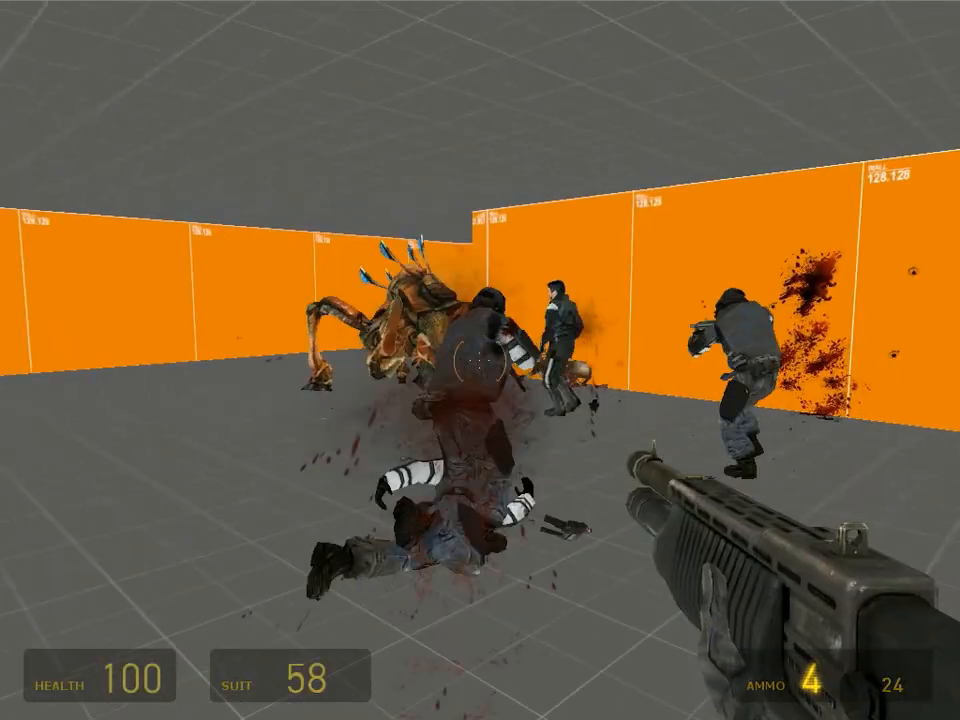
{"action": "left_click", "coordinate": [480, 360]}
{"action": "left_click", "coordinate": [480, 360]}
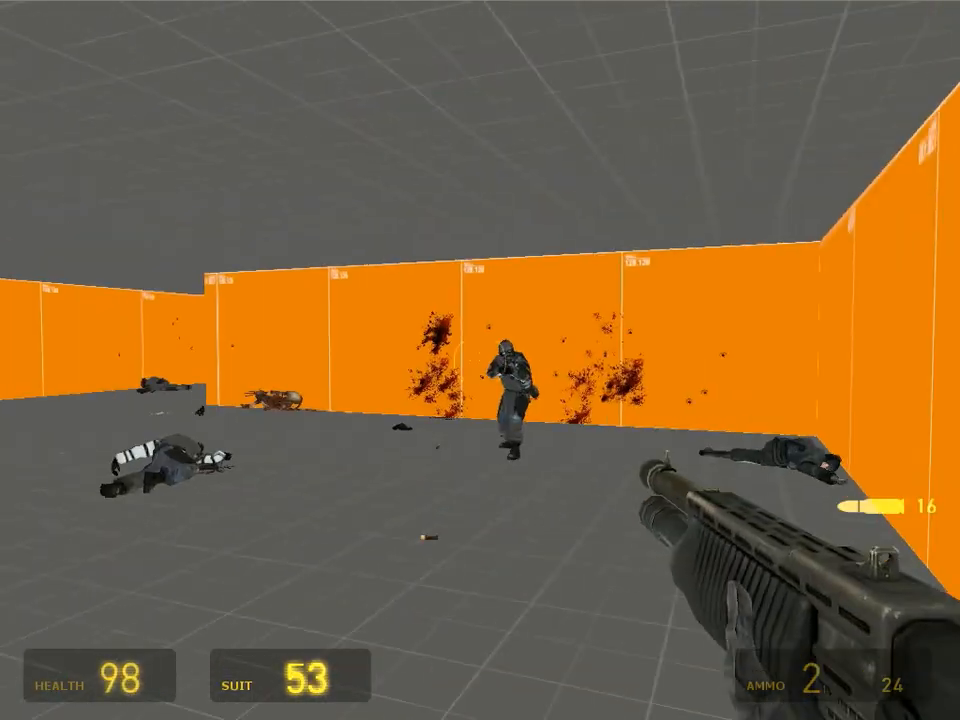
{"action": "left_click", "coordinate": [480, 360]}
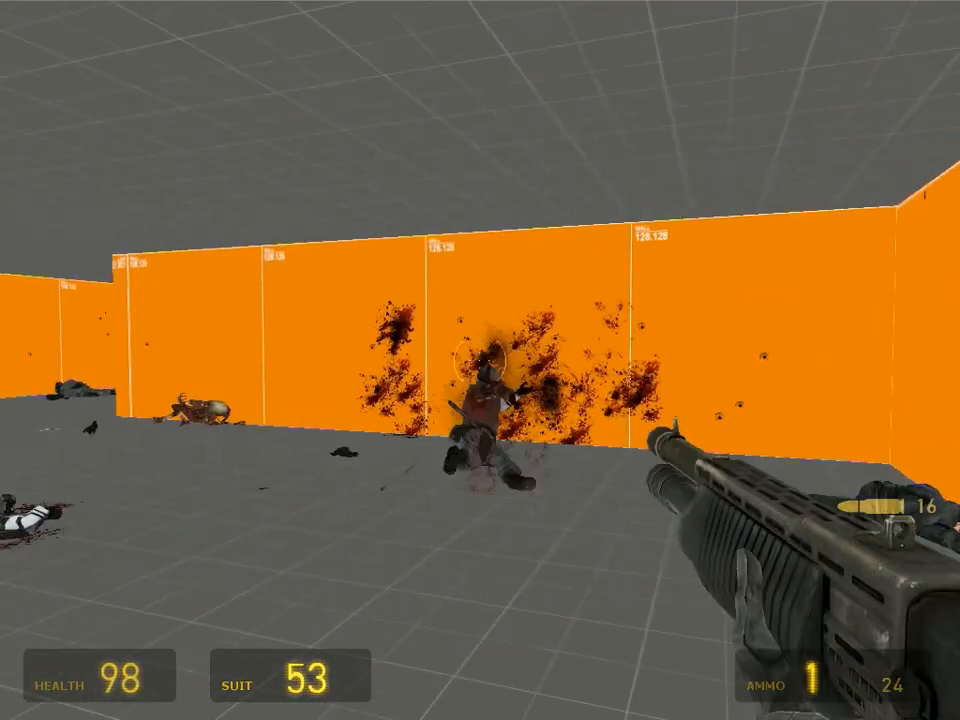
{"action": "left_click", "coordinate": [480, 360]}
{"action": "left_click", "coordinate": [480, 360]}
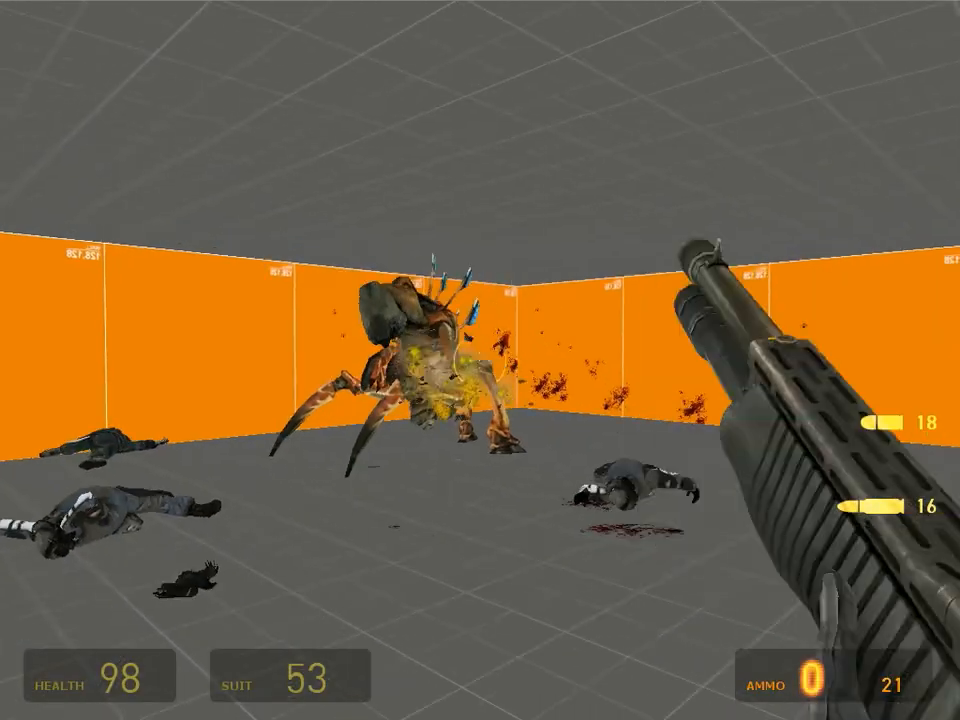
Playtest the antlion guard by attacking it with the shotgun and the pulse rifle
{"action": "right_click", "coordinate": [480, 360]}
{"action": "key", "text": "s"}
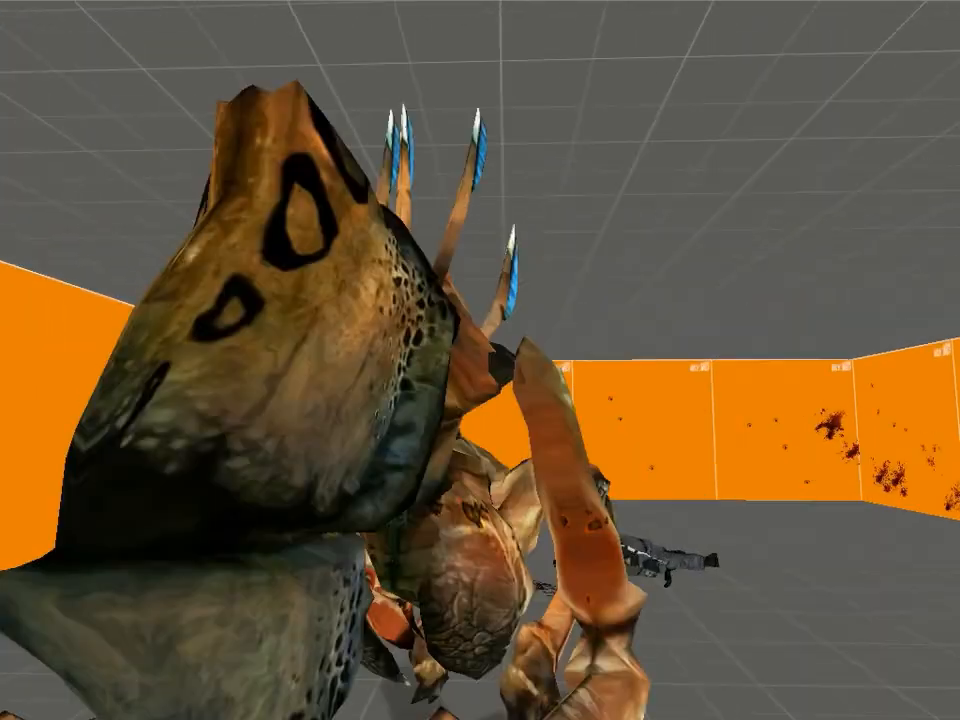
{"action": "right_click", "coordinate": [480, 360]}
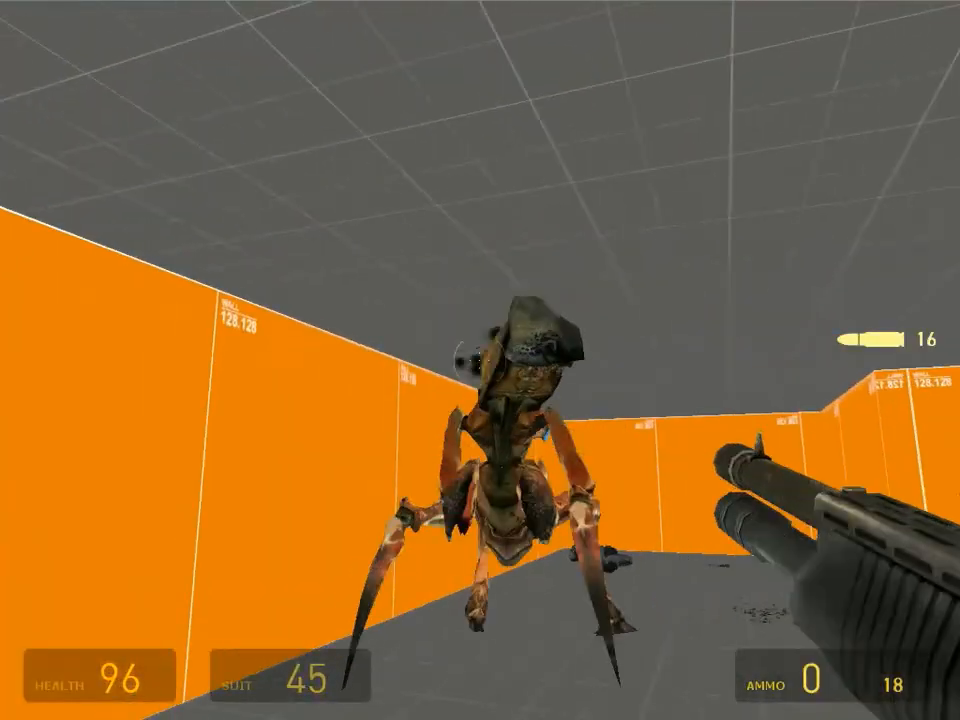
{"action": "left_click", "coordinate": [480, 360]}
{"action": "right_click", "coordinate": [480, 360]}
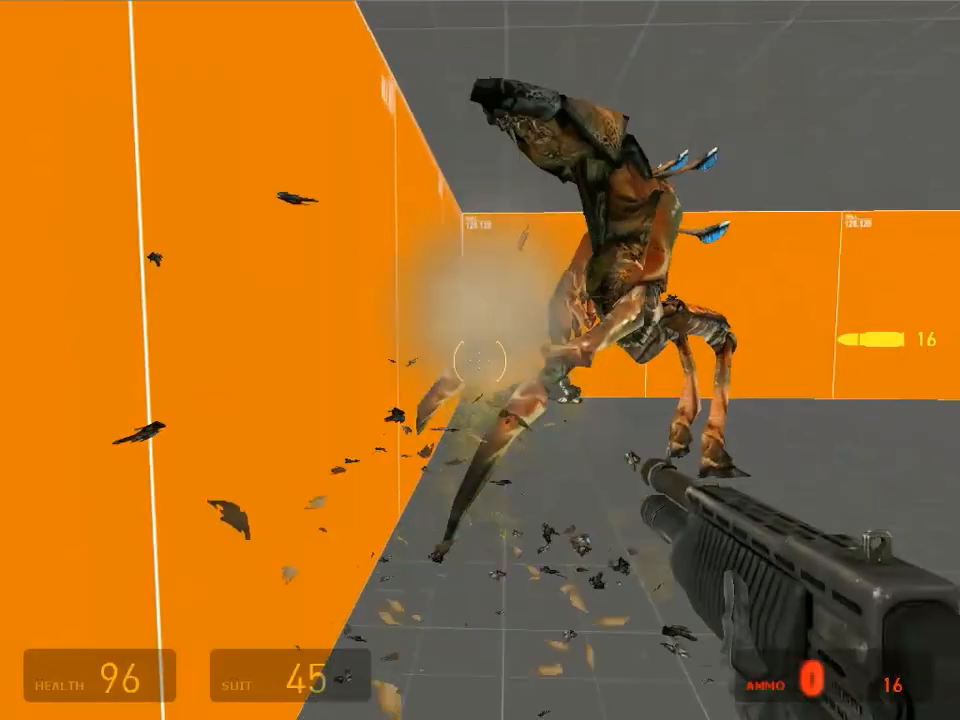
{"action": "right_click", "coordinate": [480, 360]}
{"action": "left_click", "coordinate": [480, 360]}
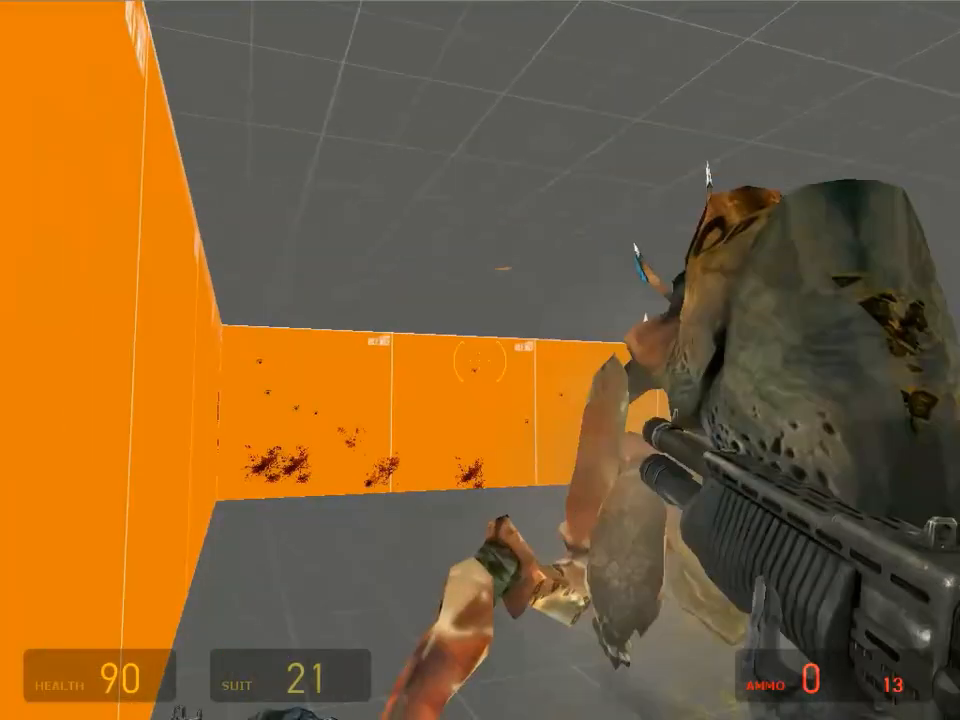
{"action": "key", "text": "r"}
{"action": "right_click", "coordinate": [480, 360]}
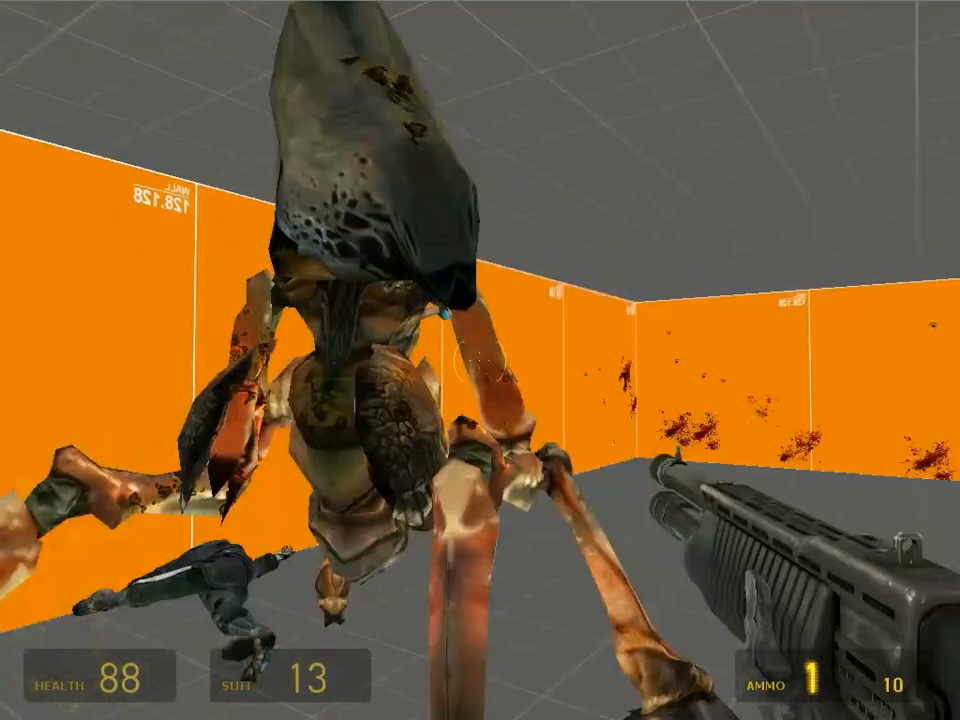
{"action": "left_click", "coordinate": [480, 360]}
{"action": "scroll", "coordinate": [480, 360], "scroll_direction": "up", "scroll_amount": 1}
{"action": "left_click", "coordinate": [480, 360]}
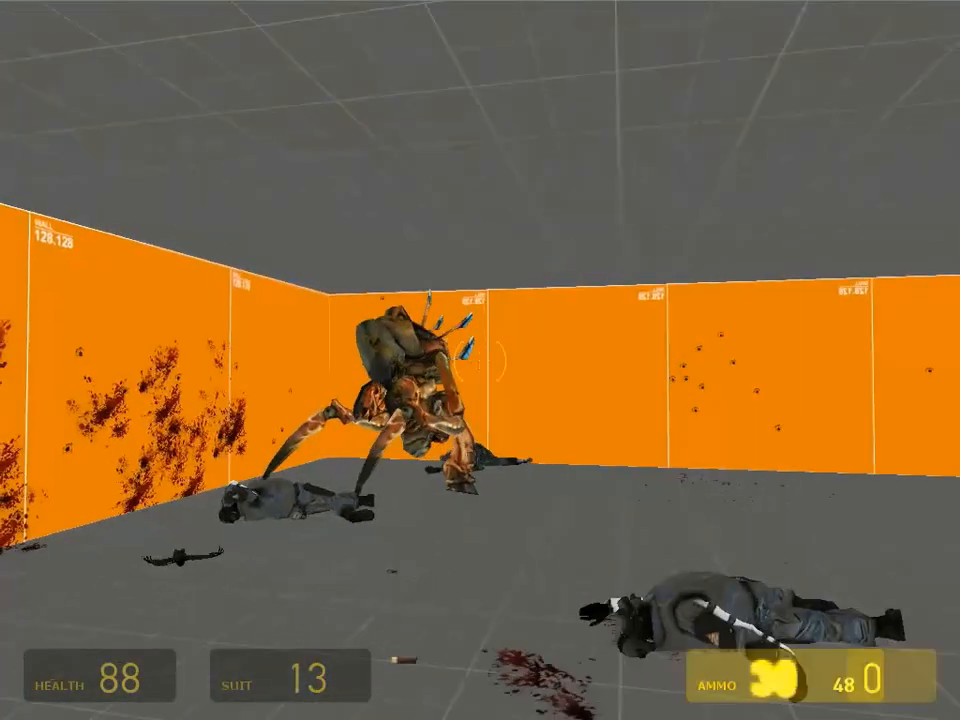
{"action": "left_click_drag", "start_coordinate": [480, 360], "coordinate": [480, 360]}
Walk through the room to examine the fallen NPCs, and shoot the crow beside the fast zombie
{"action": "key", "text": "w"}
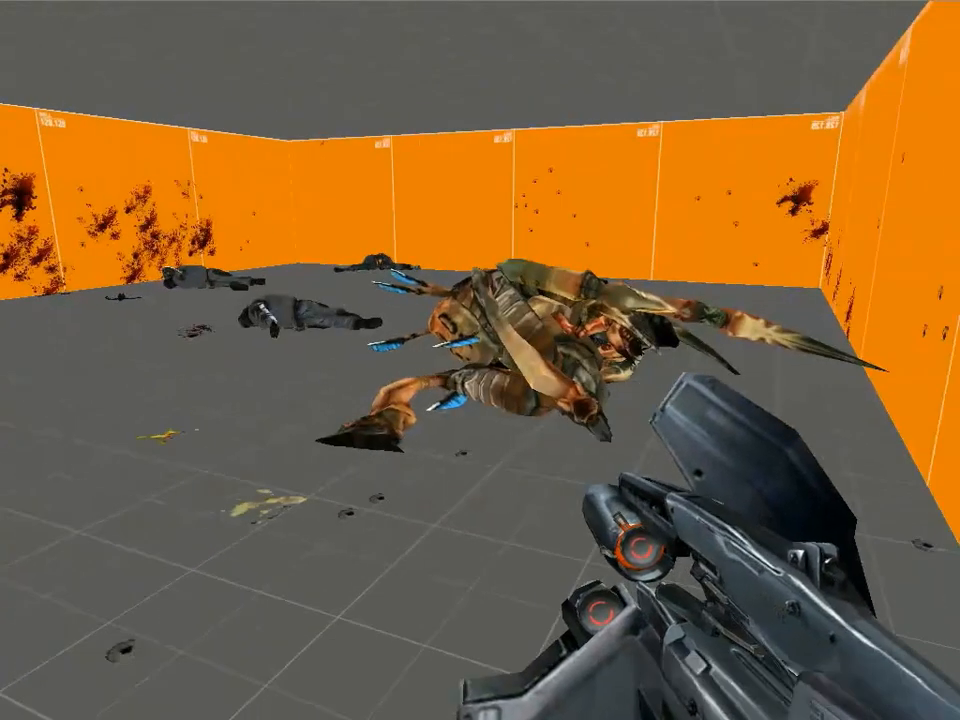
{"action": "key", "text": "w"}
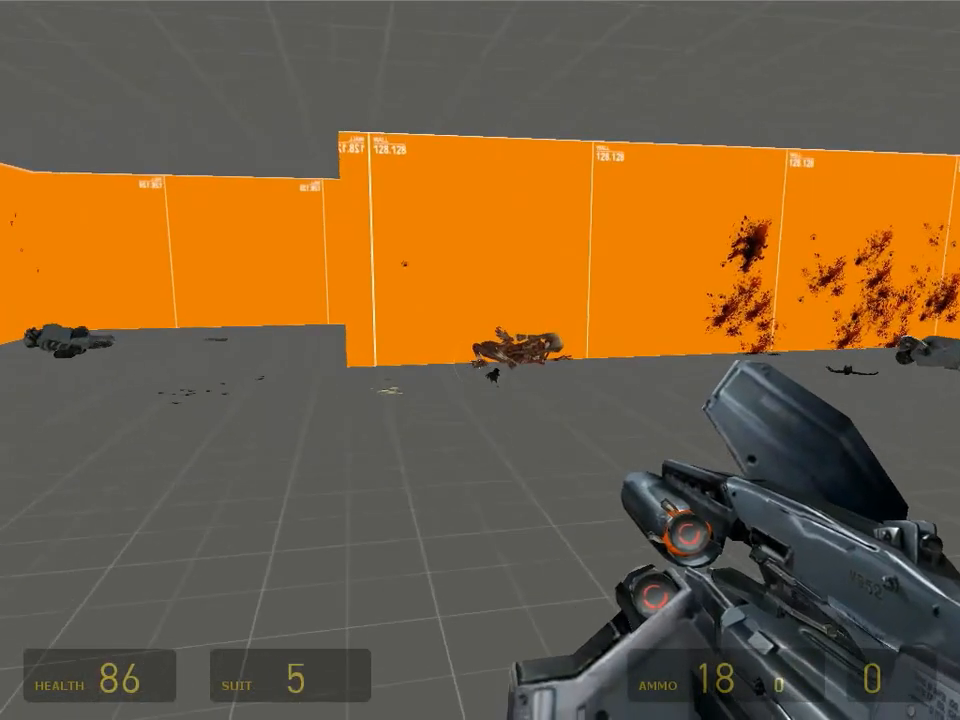
{"action": "key", "text": "s"}
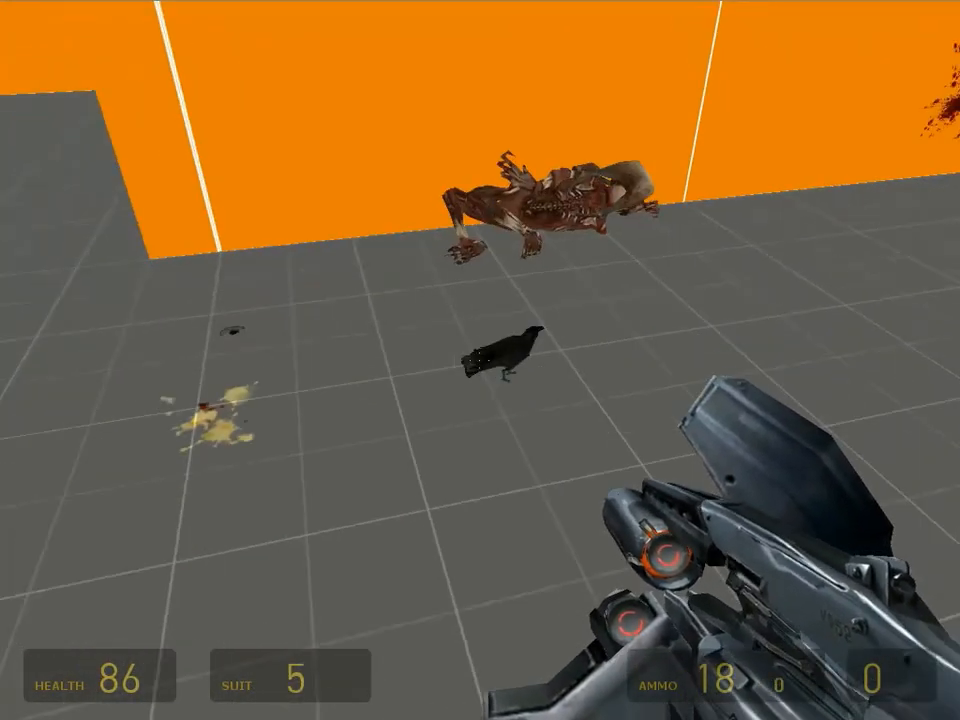
{"action": "key", "text": "a"}
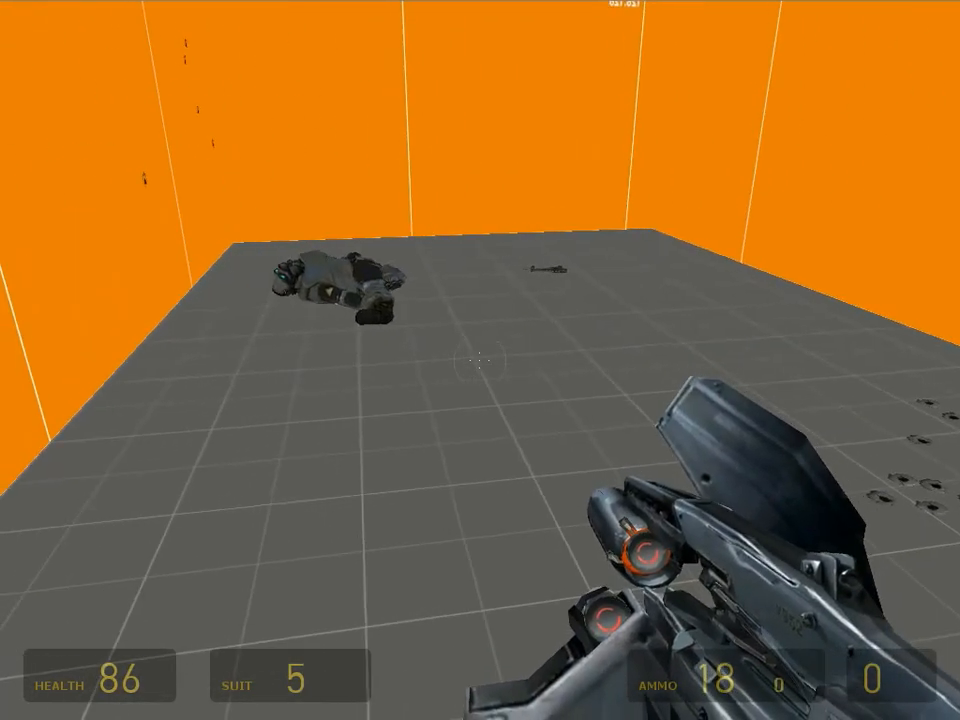
{"action": "key", "text": "w"}
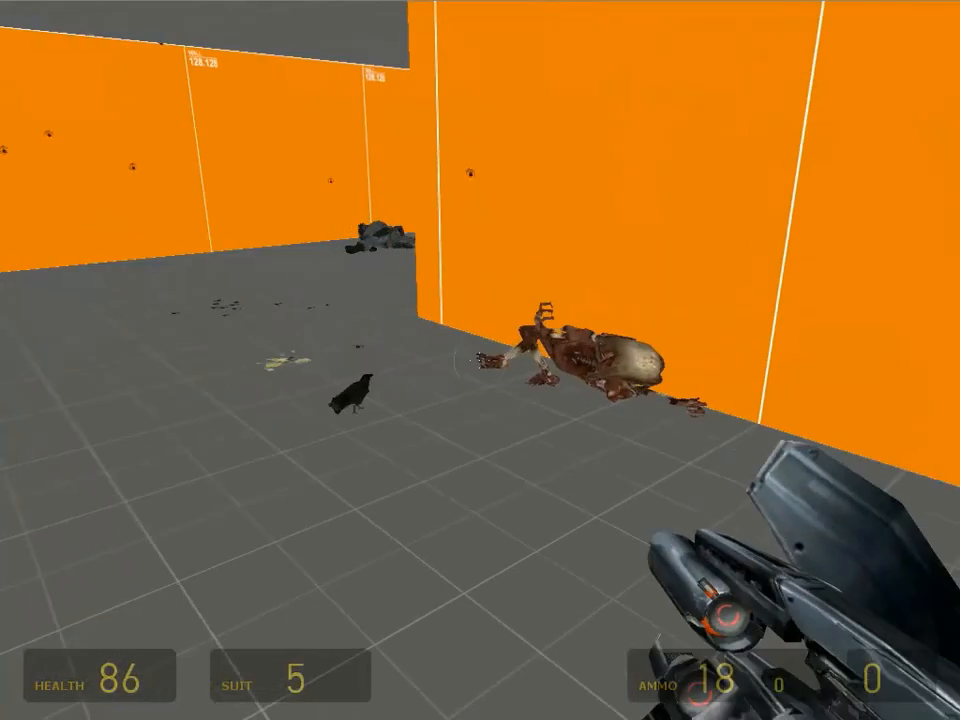
{"action": "left_click", "coordinate": [480, 360]}
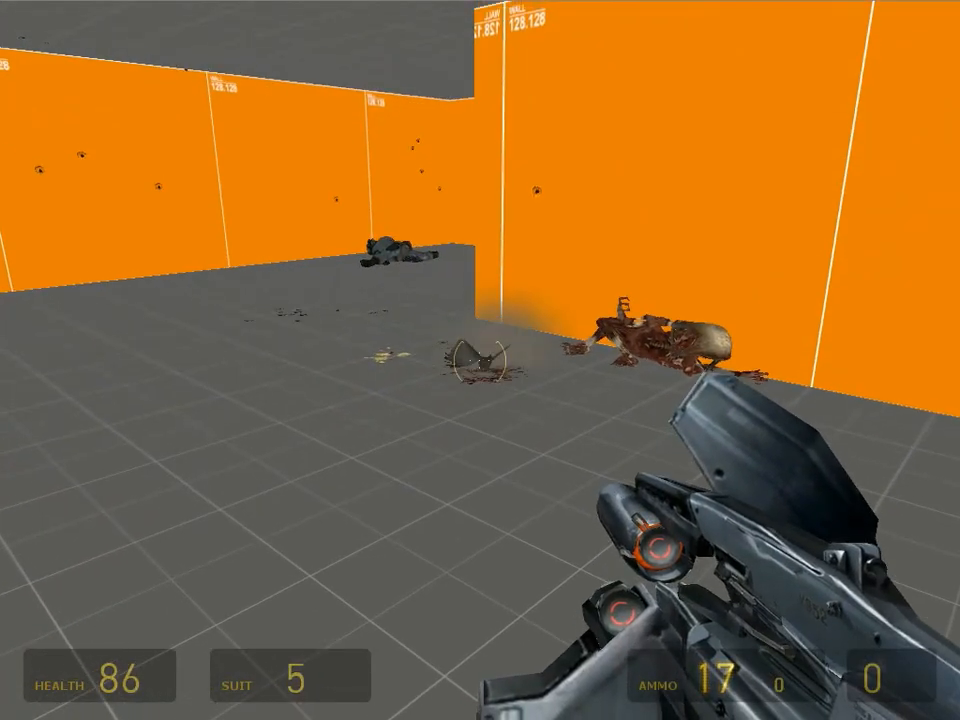
{"action": "key", "text": "s"}
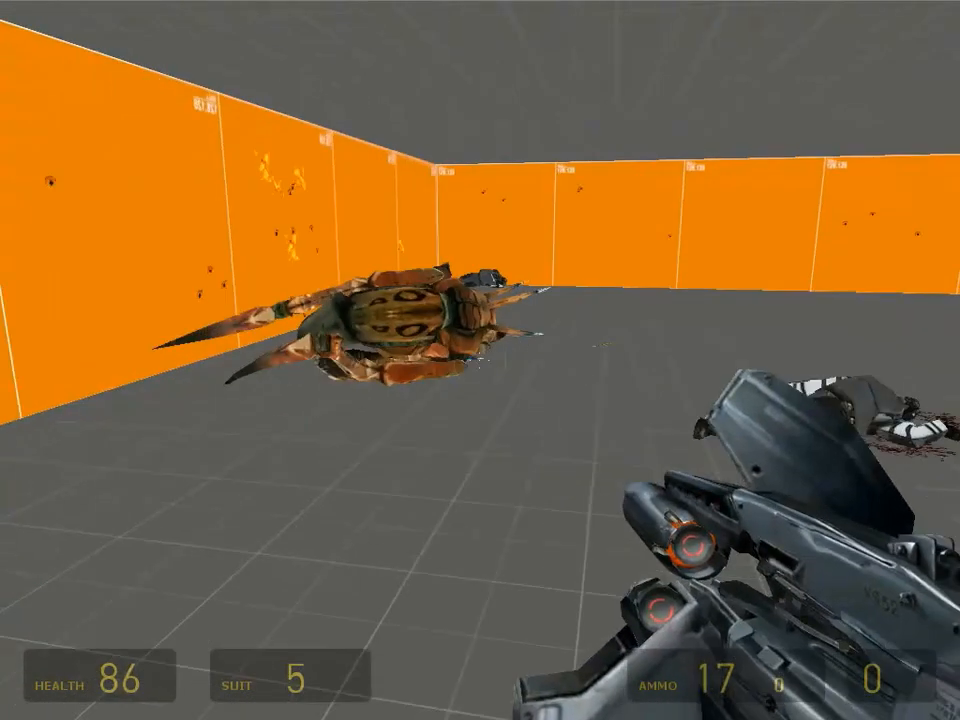
Quit the game with the console command exit and close the compile process window in Hammer
{"action": "key", "text": "grave"}
{"action": "type", "text": "ex"}
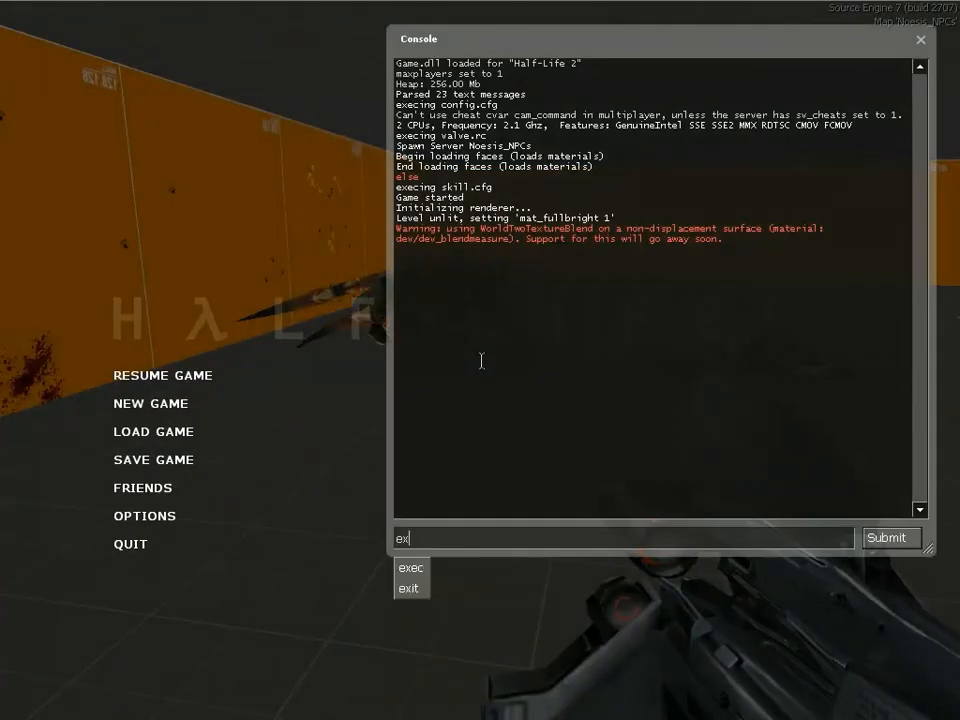
{"action": "type", "text": "it"}
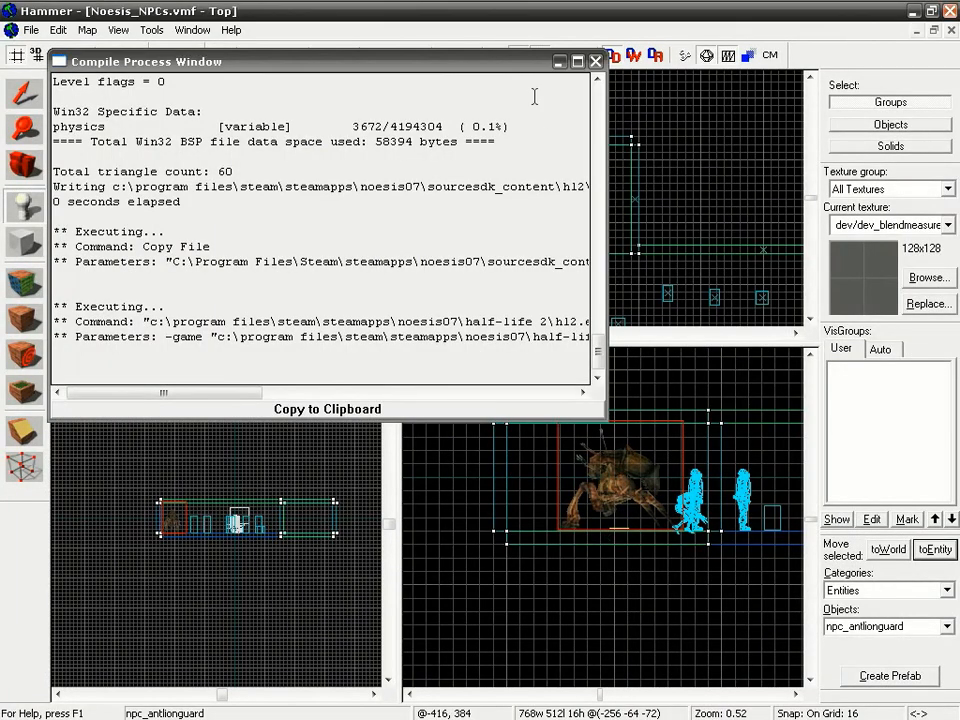
{"action": "left_click", "coordinate": [596, 61]}
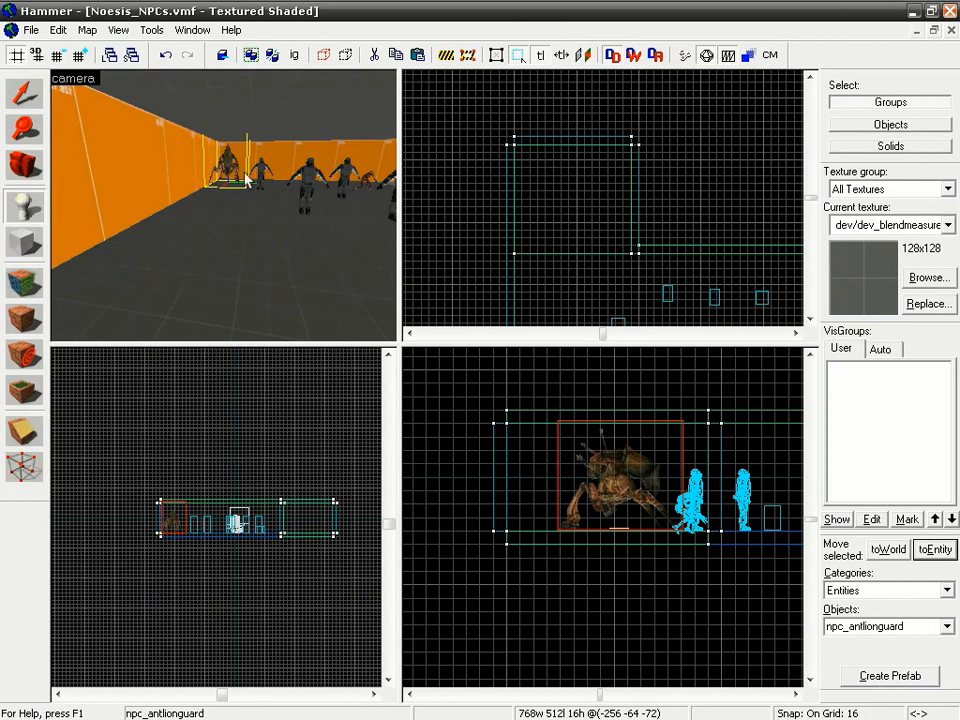
Delete the npc_antlionguard and the combine soldier standing beside it from the main room's far end
{"action": "key", "text": "Delete"}
{"action": "key", "text": "ctrl+z"}
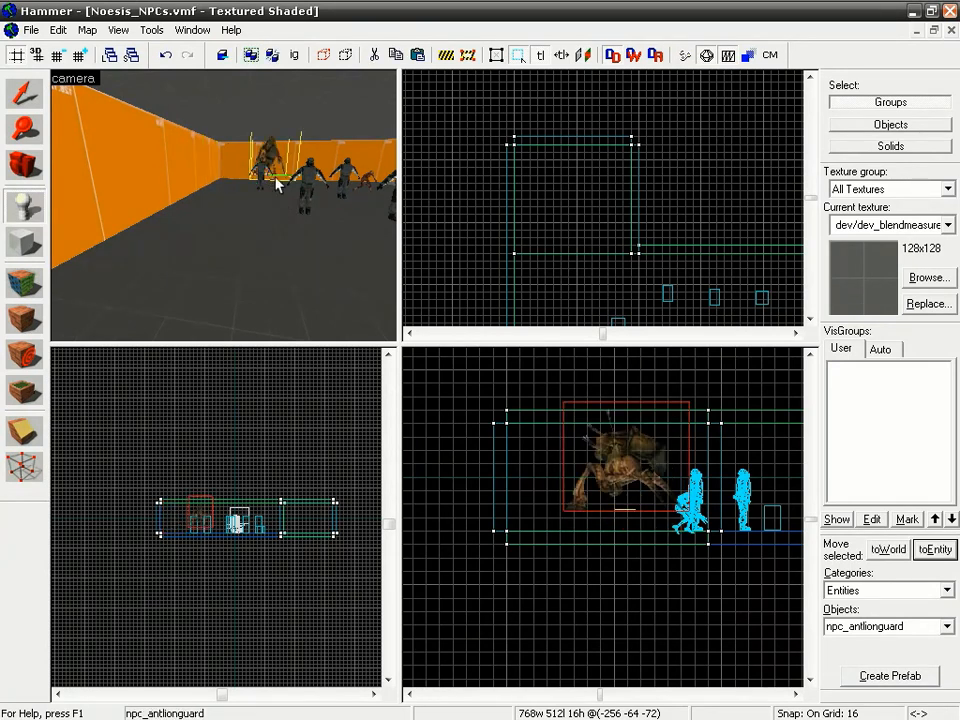
{"action": "key", "text": "Delete"}
{"action": "left_click", "coordinate": [25, 90]}
{"action": "left_click", "coordinate": [259, 176]}
{"action": "key", "text": "Delete"}
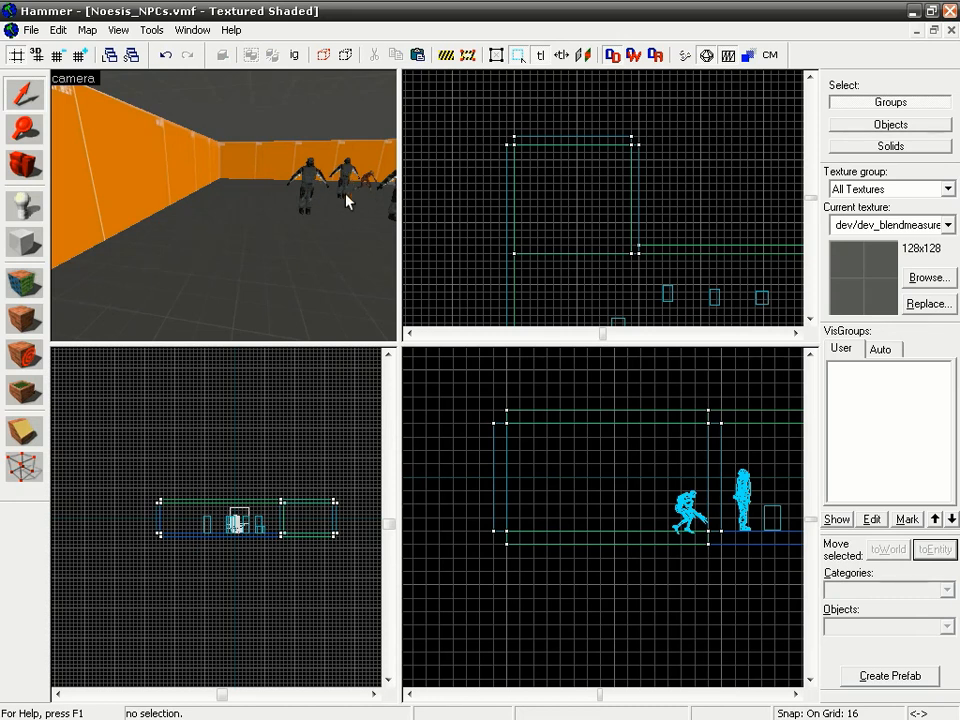
Delete the other NPC entities in the main room, including the crows, keeping only one npc_combine_s
{"action": "key", "text": "z"}
{"action": "key", "text": "w"}
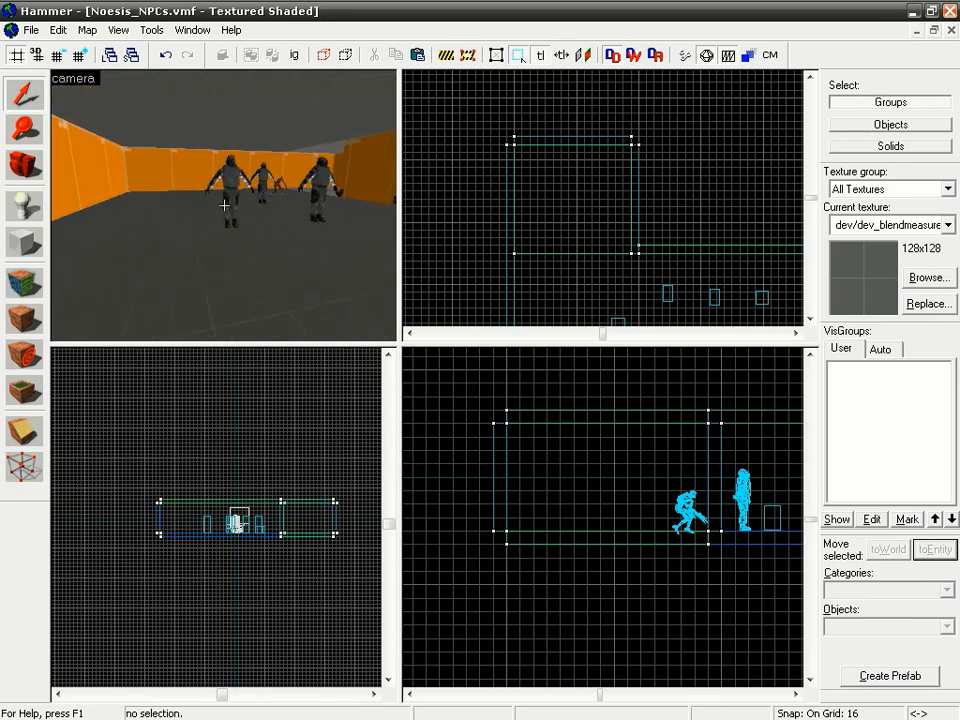
{"action": "left_click", "coordinate": [224, 206]}
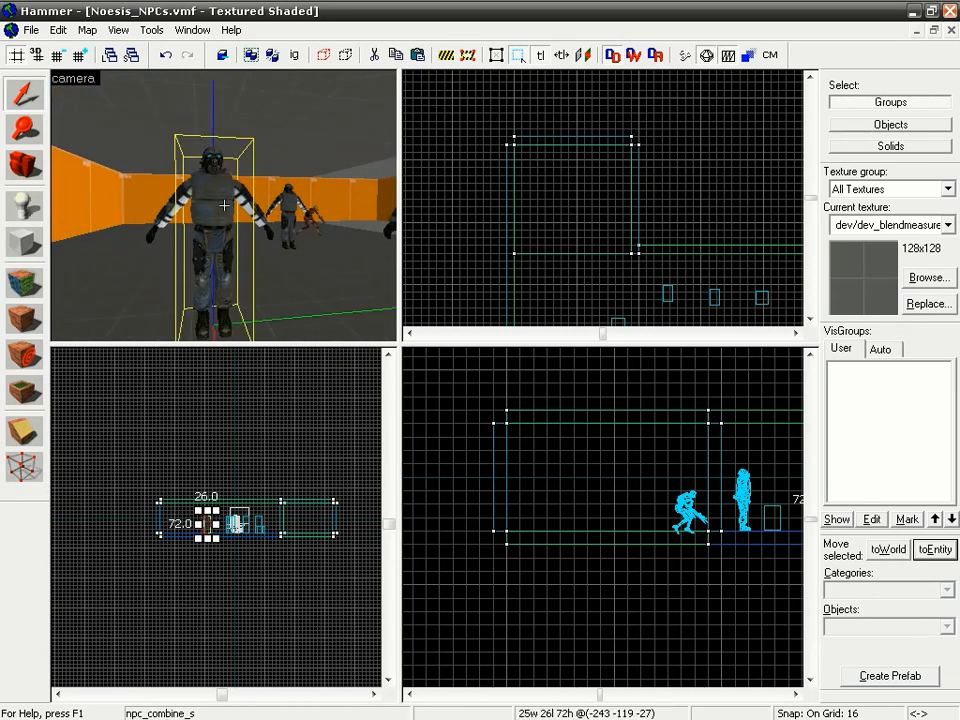
{"action": "key", "text": "Delete"}
{"action": "left_click", "coordinate": [224, 205]}
{"action": "key", "text": "Delete"}
{"action": "left_click", "coordinate": [224, 205]}
{"action": "key", "text": "Delete"}
{"action": "left_click", "coordinate": [224, 205]}
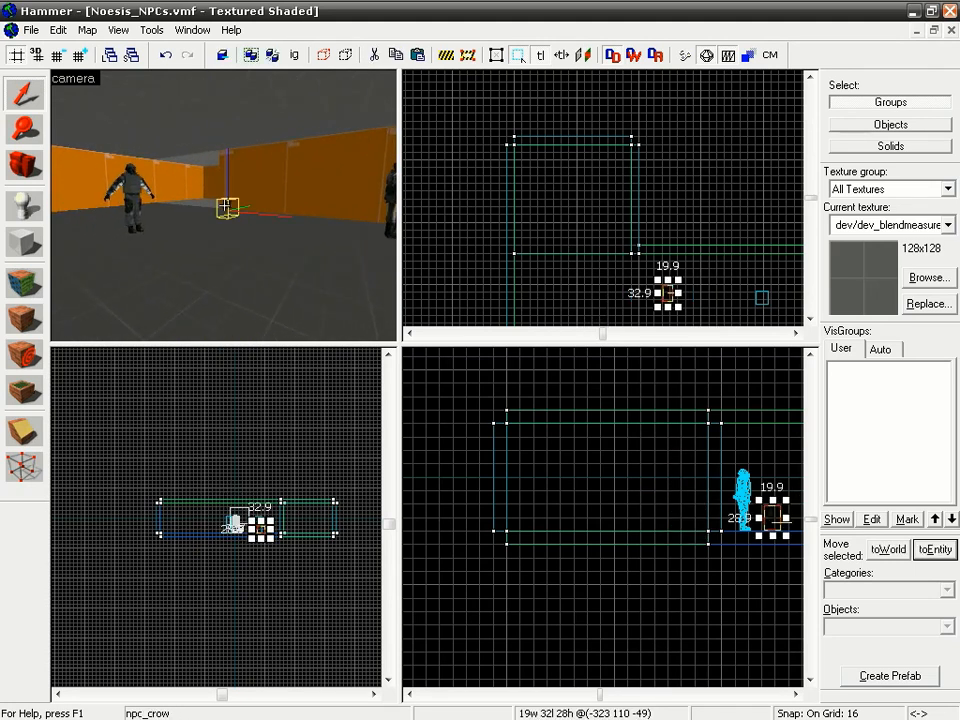
{"action": "key", "text": "Delete"}
{"action": "left_click", "coordinate": [224, 205]}
{"action": "key", "text": "Delete"}
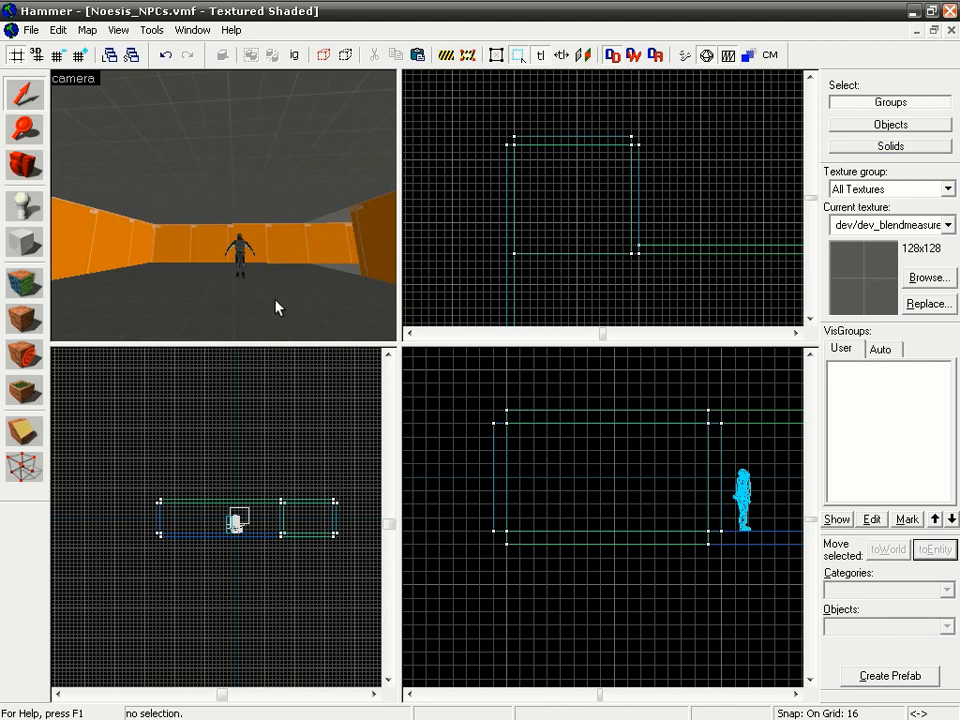
Examine the remaining combine soldier from close up and from behind in the 3D view
{"action": "key", "text": "z"}
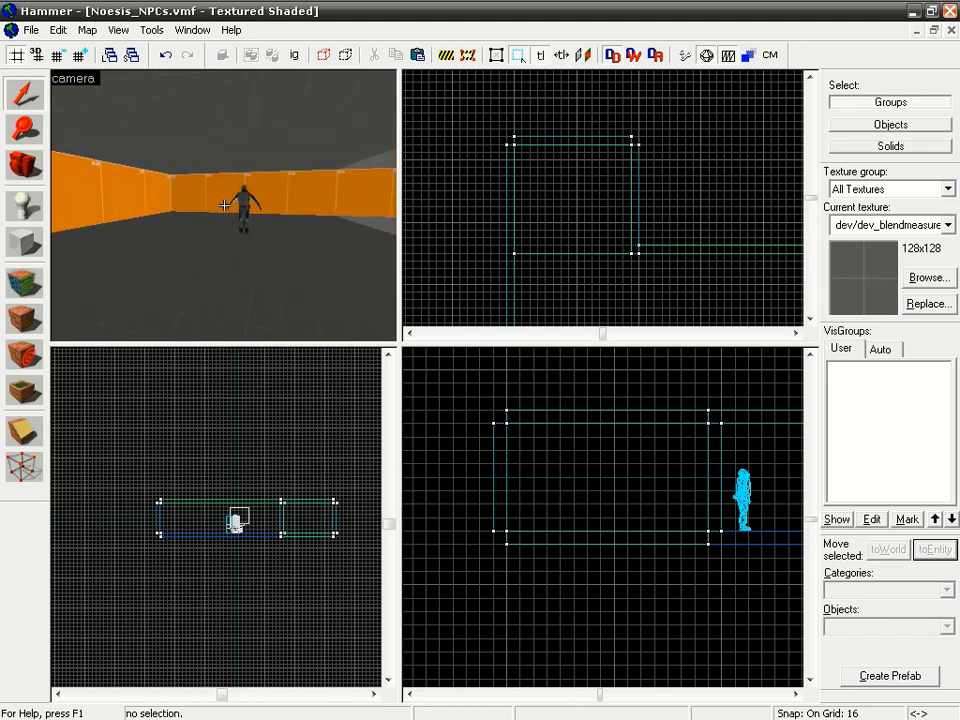
{"action": "key", "text": "w"}
{"action": "key", "text": "a"}
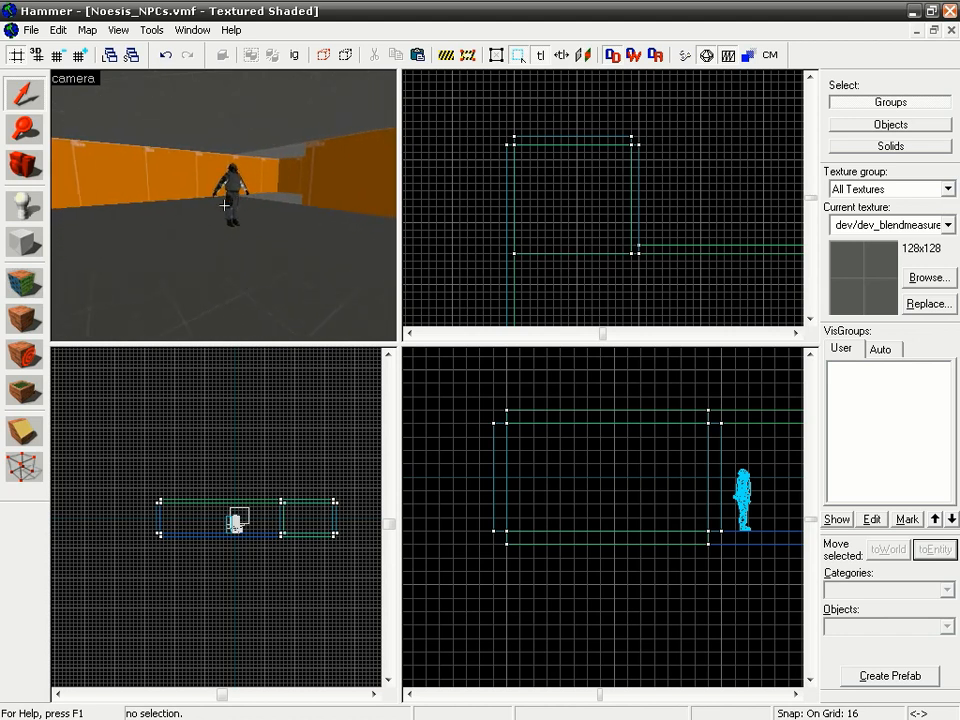
{"action": "key", "text": "w"}
{"action": "key", "text": "d"}
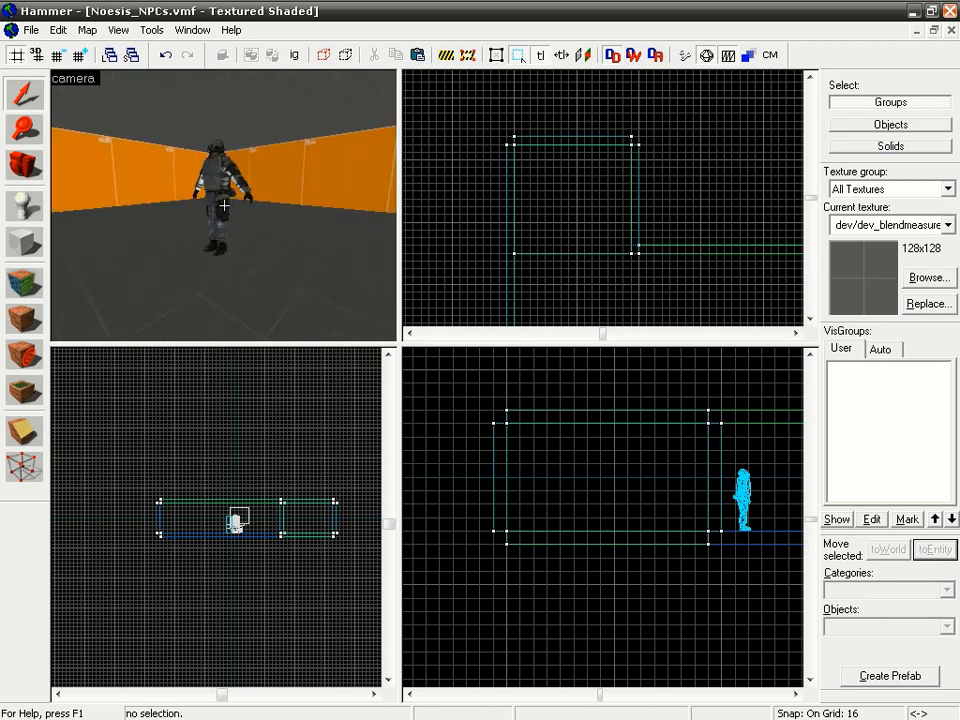
Circle around the combine soldier in the 3D view to inspect it from several angles and distances
{"action": "key", "text": "a"}
{"action": "key", "text": "s"}
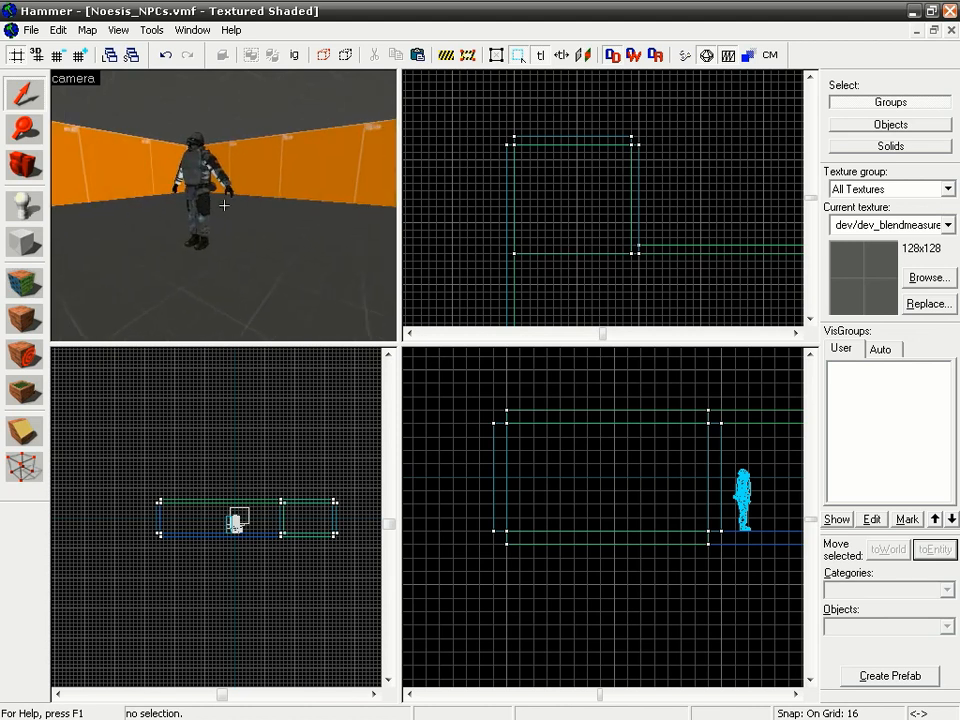
{"action": "key", "text": "a"}
{"action": "key", "text": "s"}
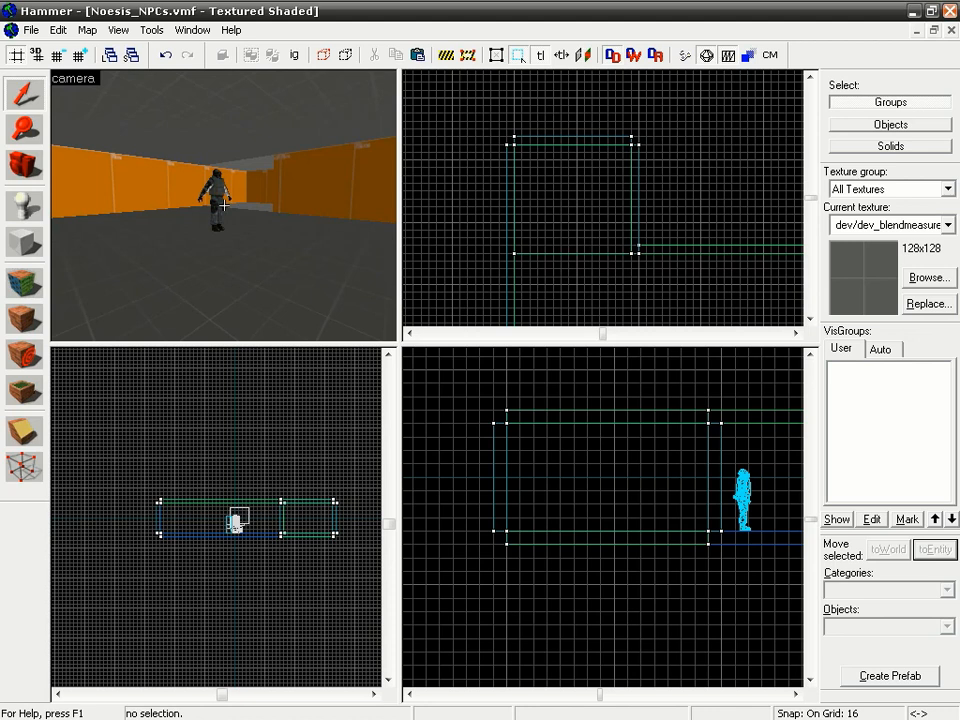
{"action": "key", "text": "w"}
{"action": "key", "text": "s"}
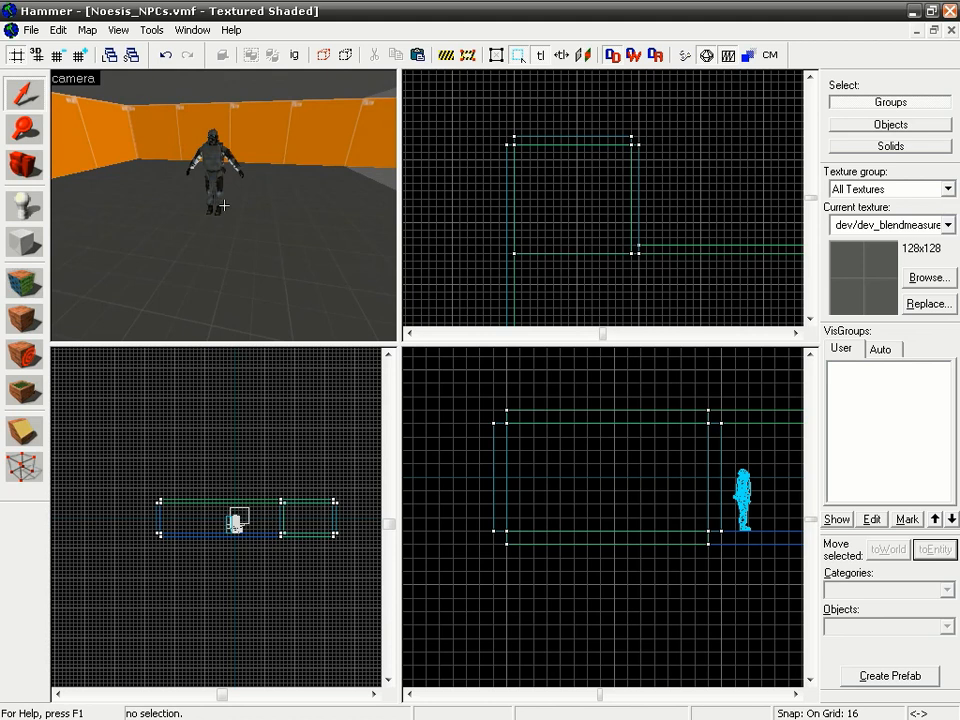
{"action": "key", "text": "z"}
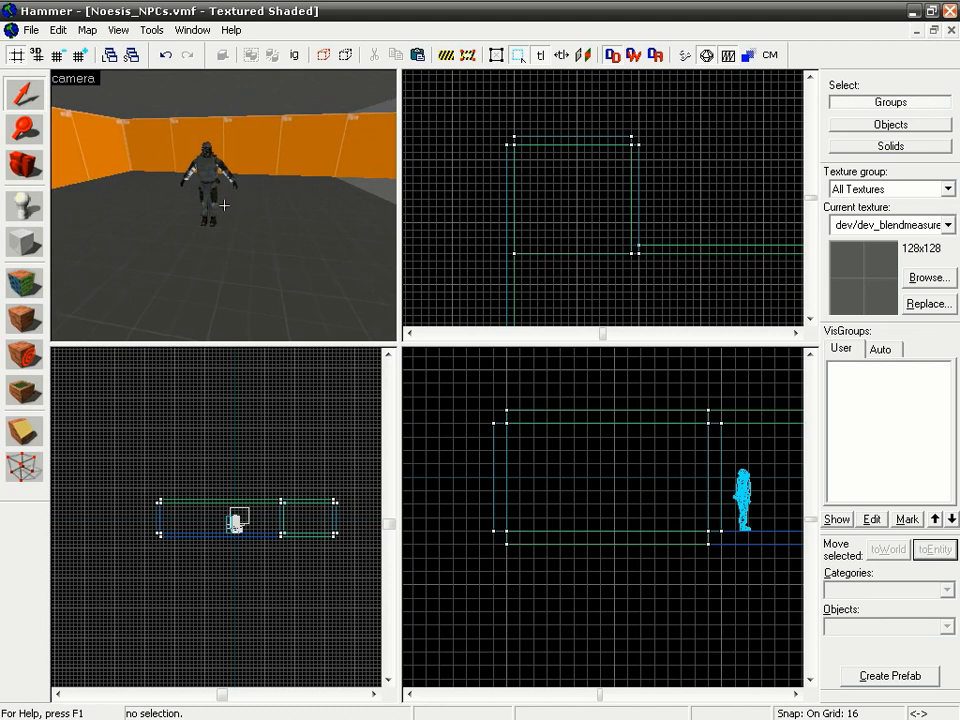
{"action": "key", "text": "z"}
{"action": "key", "text": "w"}
{"action": "key", "text": "s"}
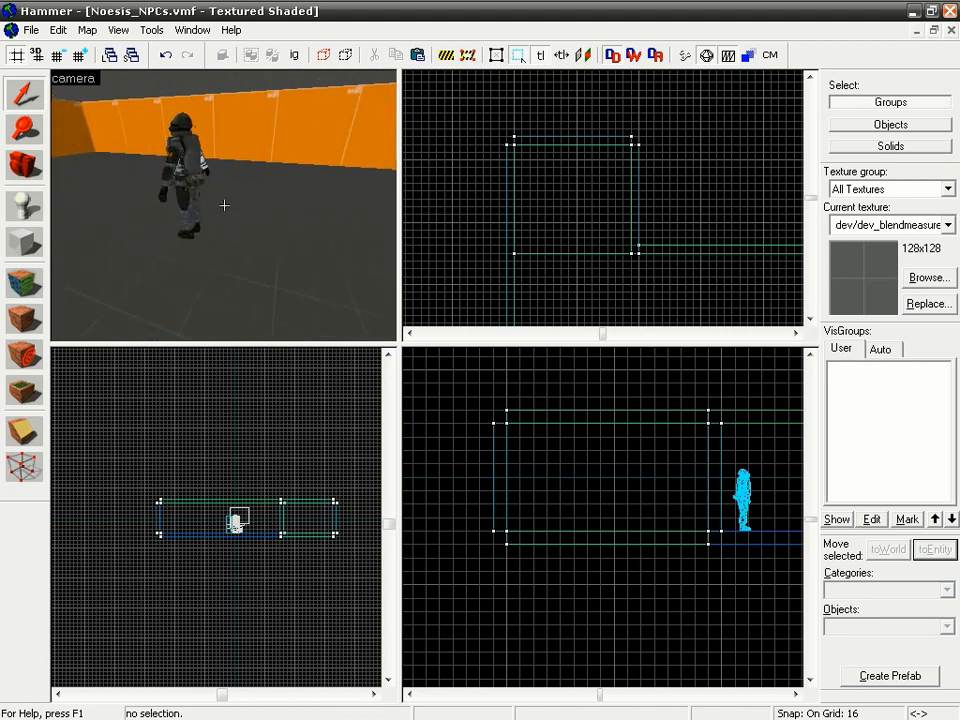
{"action": "key", "text": "z"}
Place an npc_maker entity in the main room near the combine soldier, midway between floor and ceiling
{"action": "left_click", "coordinate": [21, 206]}
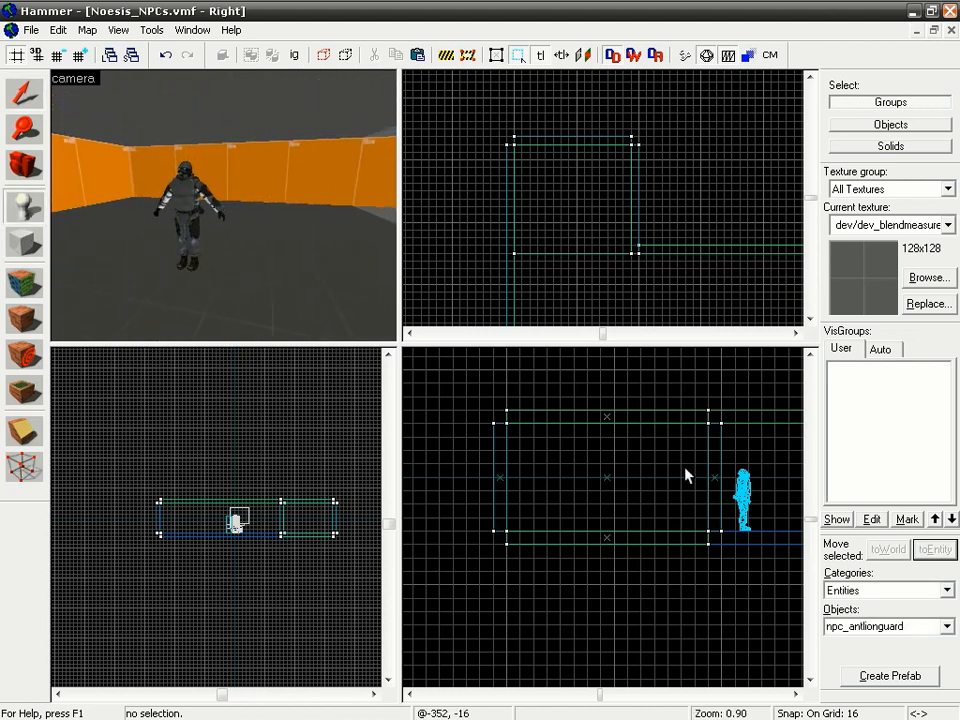
{"action": "double_click", "coordinate": [857, 625]}
{"action": "key", "text": "BackSpace"}
{"action": "type", "text": "nm"}
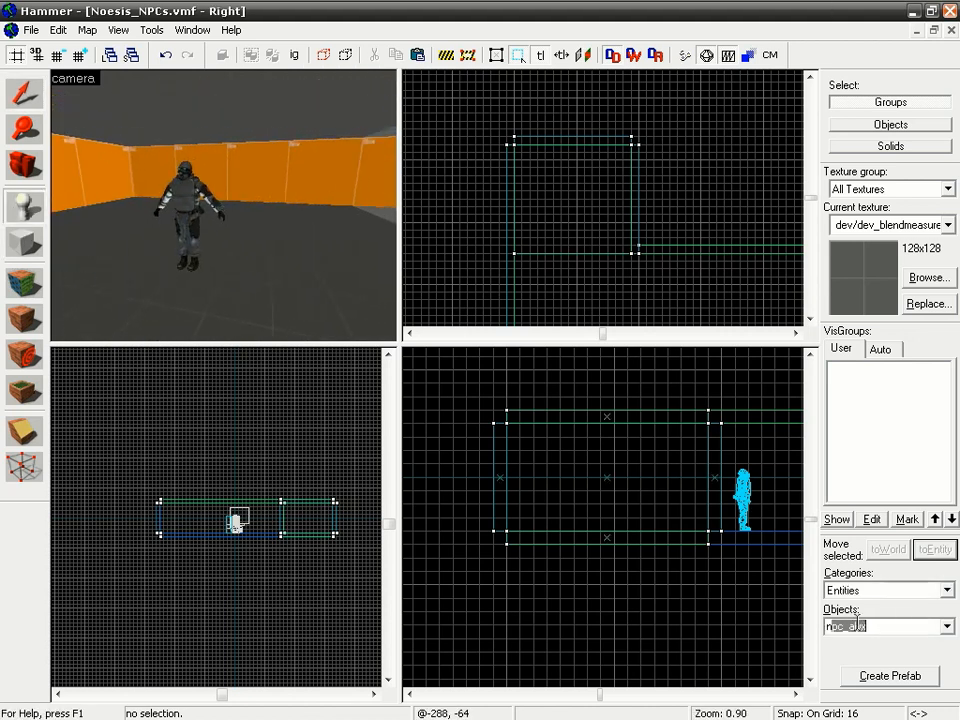
{"action": "type", "text": "pc_maker"}
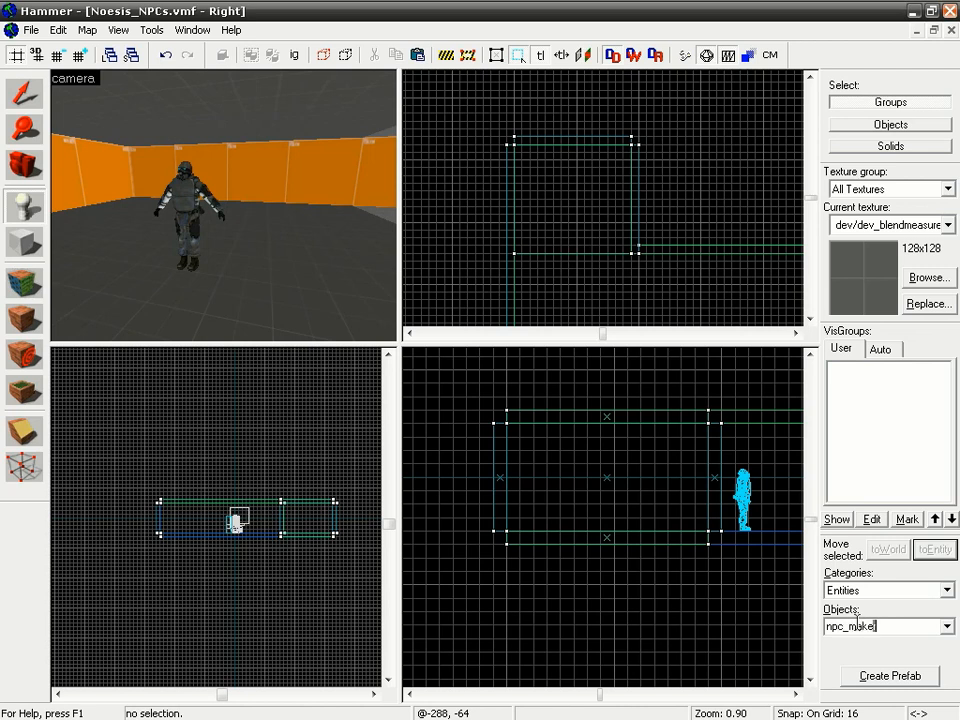
{"action": "left_click", "coordinate": [249, 226]}
{"action": "key", "text": "shift+s"}
{"action": "left_click_drag", "start_coordinate": [677, 523], "coordinate": [572, 477]}
{"action": "key", "text": "z"}
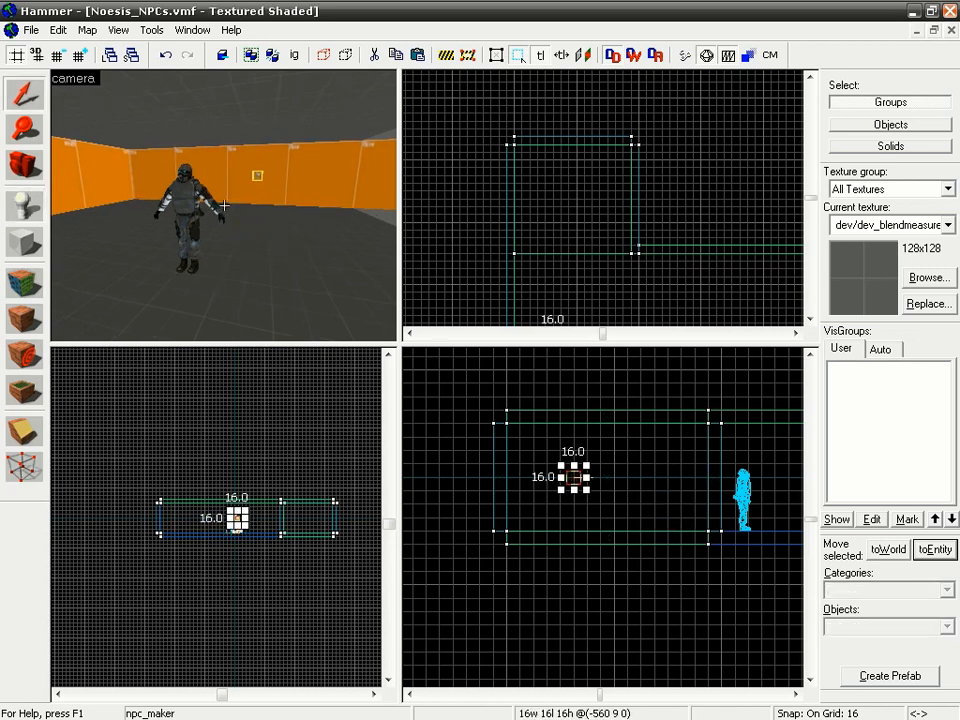
Open the npc_maker's object properties and set Start Disabled to No
{"action": "key", "text": "w"}
{"action": "key", "text": "s"}
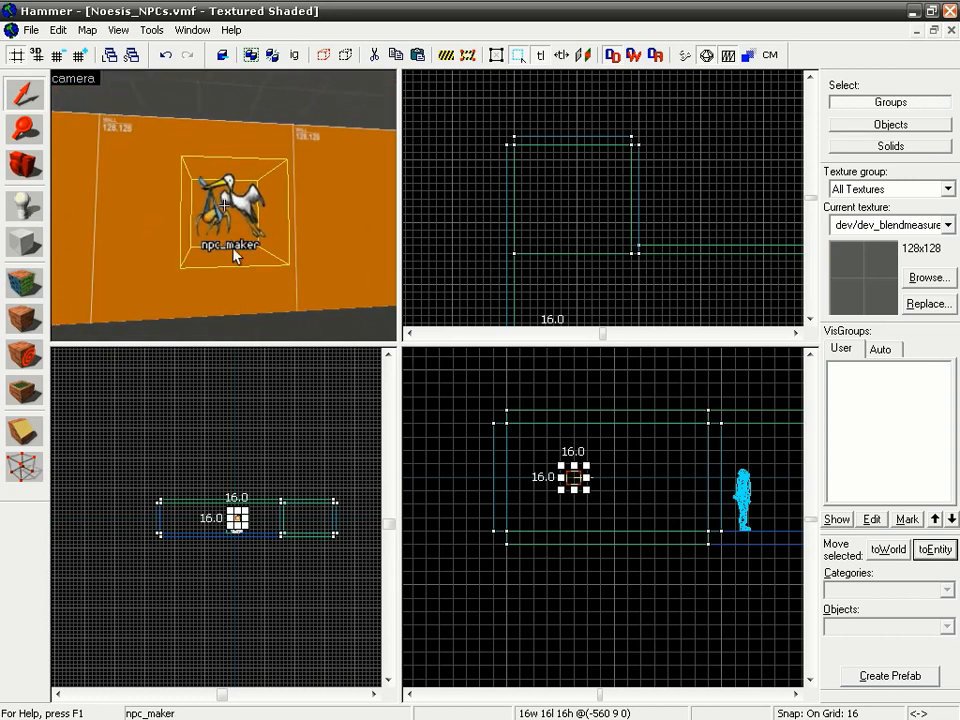
{"action": "double_click", "coordinate": [240, 213]}
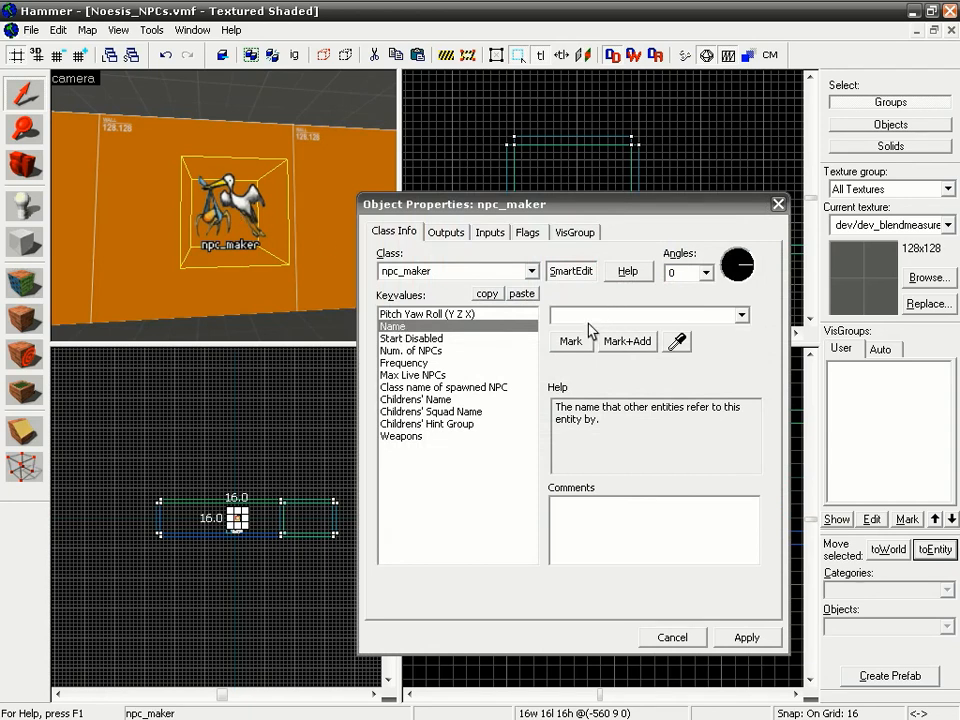
{"action": "left_click", "coordinate": [443, 339]}
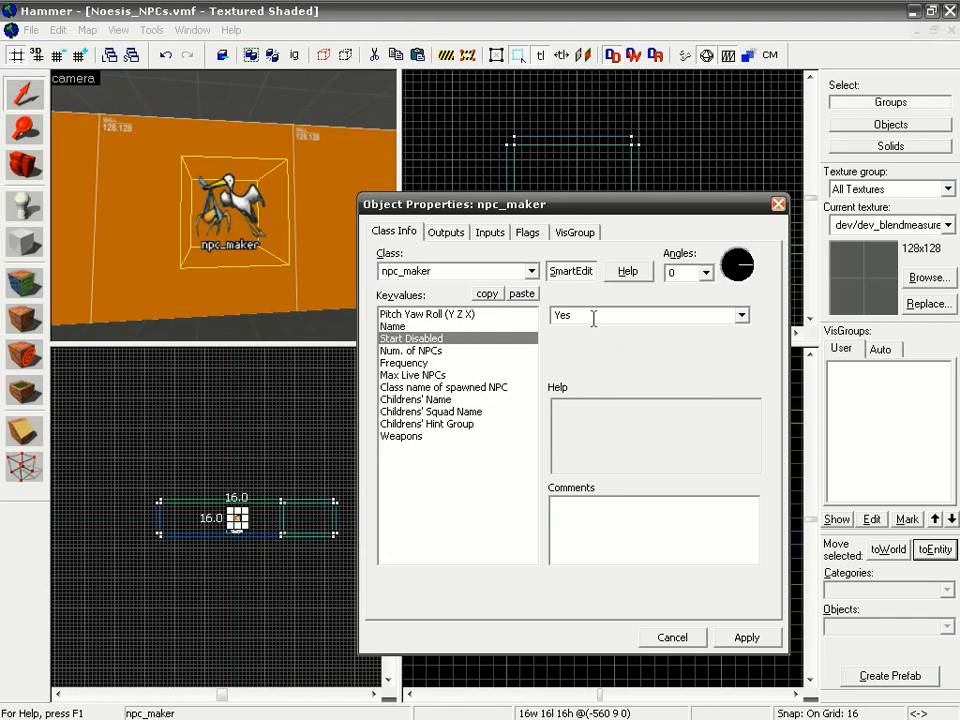
{"action": "left_click", "coordinate": [740, 315]}
{"action": "left_click", "coordinate": [711, 335]}
Set the npc_maker's number of NPCs to 8 and its spawn frequency to 2 seconds
{"action": "left_click", "coordinate": [485, 350]}
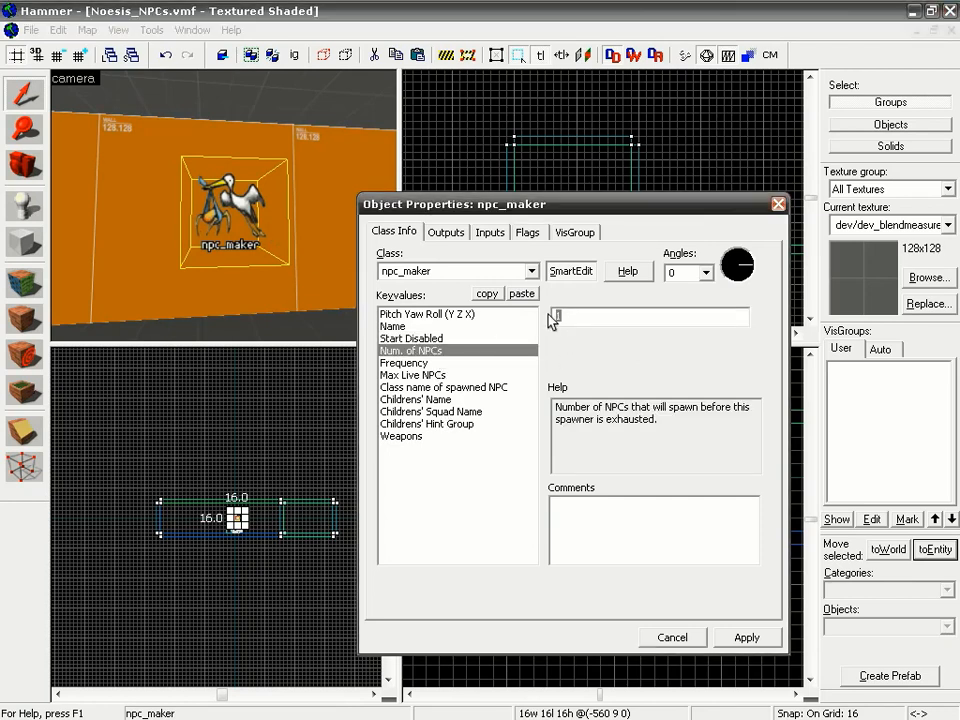
{"action": "type", "text": "8"}
{"action": "left_click", "coordinate": [404, 362]}
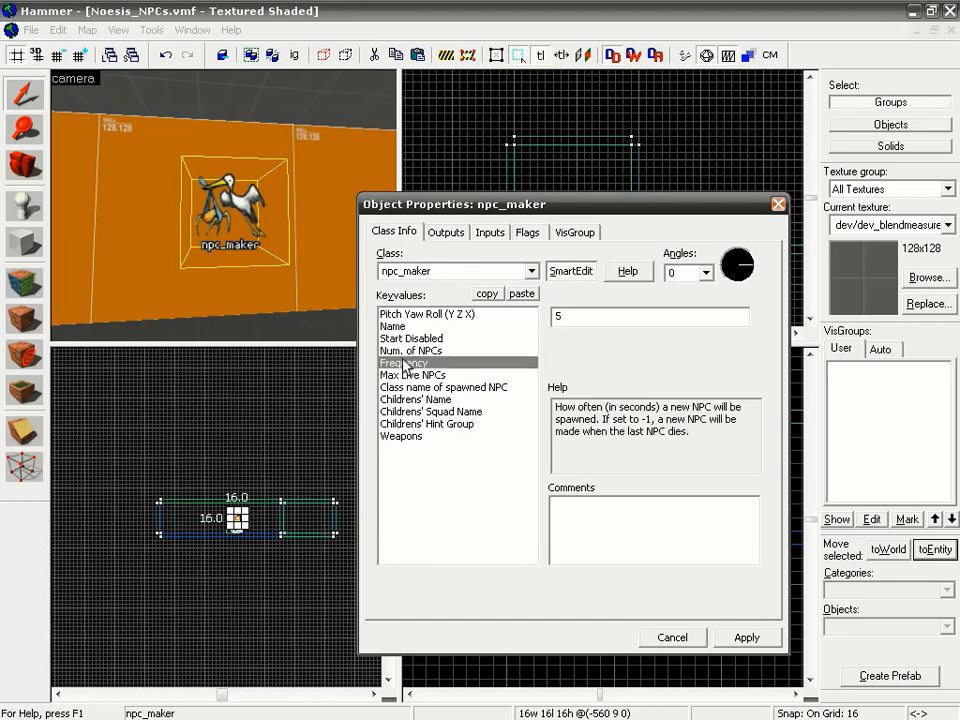
{"action": "left_click_drag", "start_coordinate": [593, 317], "coordinate": [557, 317]}
{"action": "type", "text": "2"}
Set the npc_maker's maximum live NPCs to 4 and recheck its number of NPCs
{"action": "left_click", "coordinate": [426, 376]}
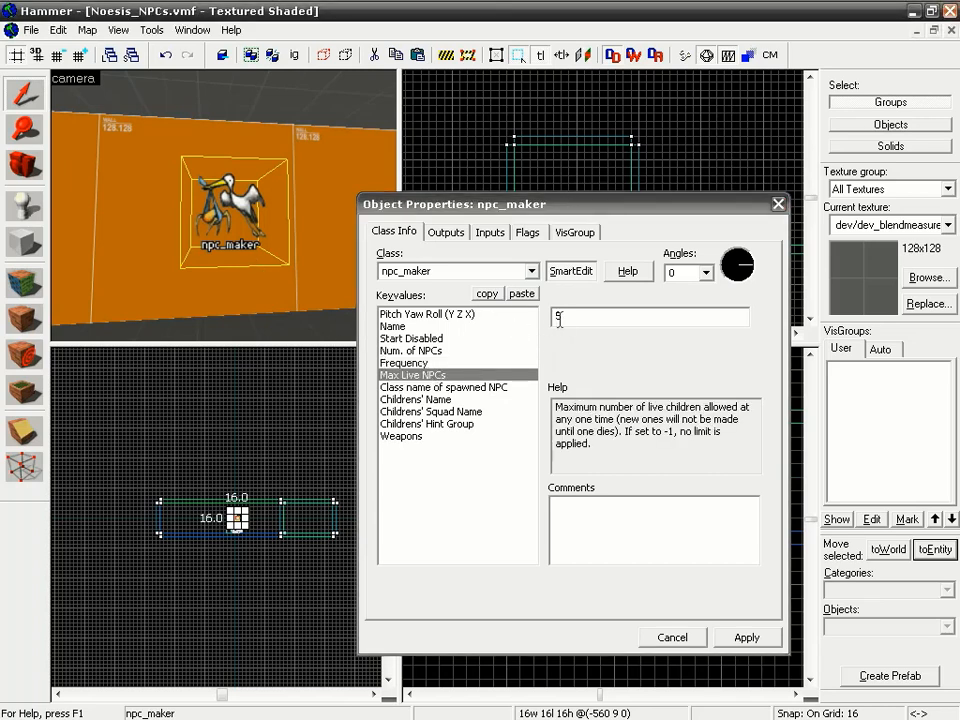
{"action": "key", "text": "alt+Tab"}
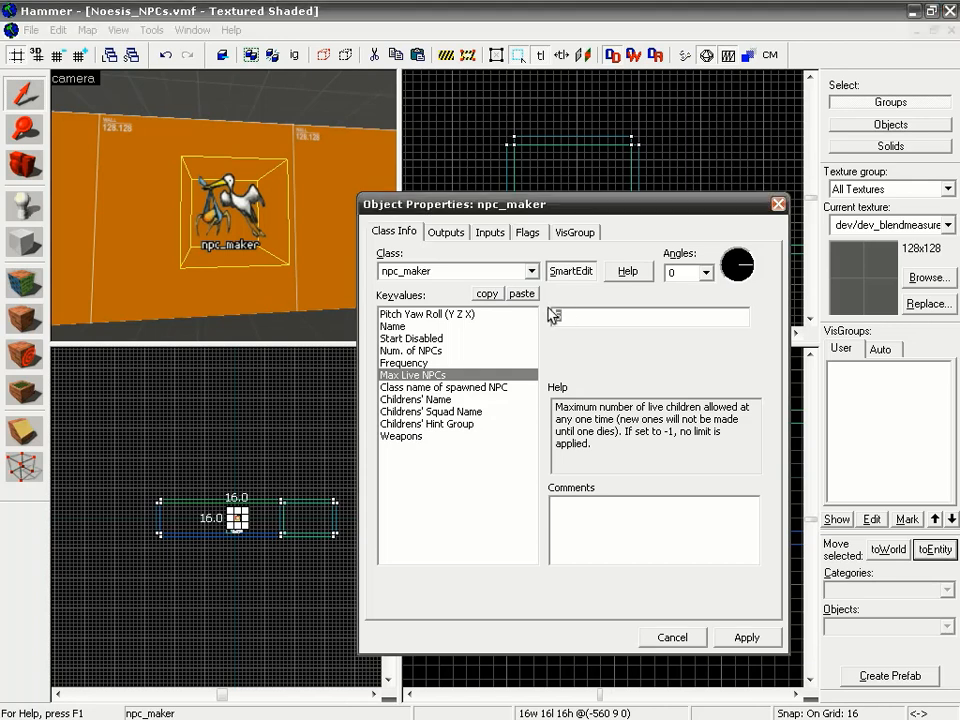
{"action": "type", "text": "4"}
{"action": "left_click", "coordinate": [430, 350]}
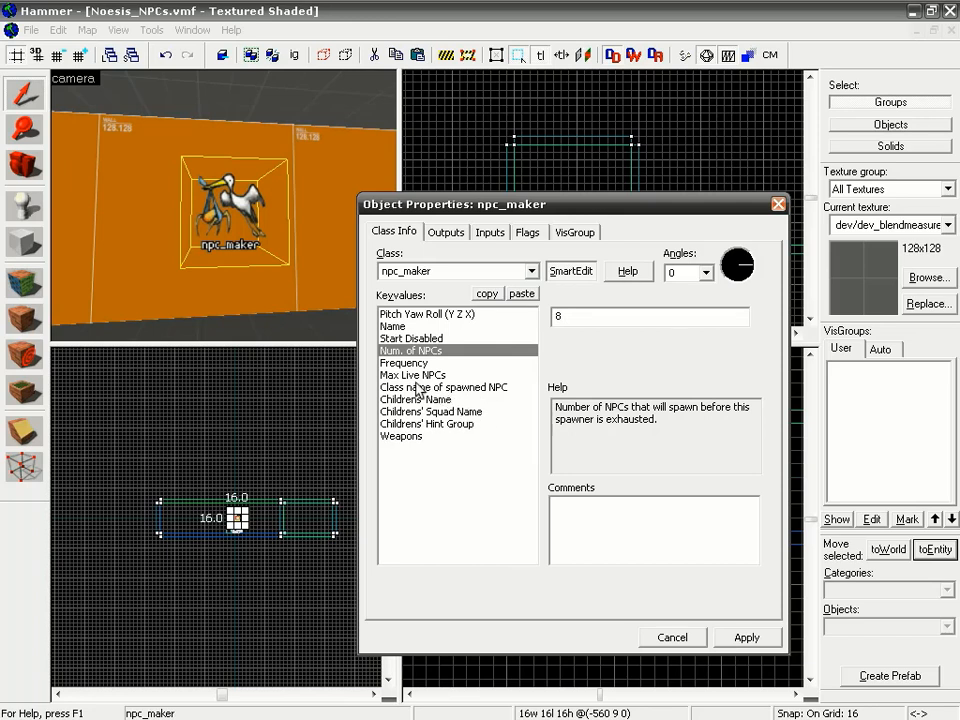
Choose npc_combine_s as the class of the spawned NPC and enter combine_ as the Childrens' Name
{"action": "left_click", "coordinate": [440, 387]}
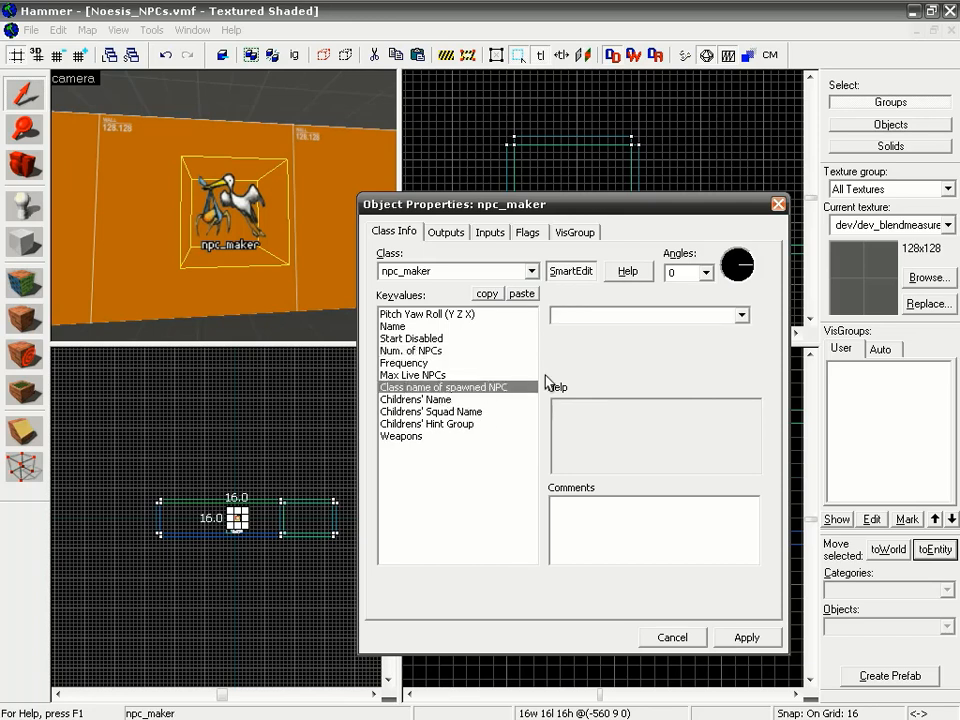
{"action": "left_click", "coordinate": [741, 316]}
{"action": "left_click_drag", "start_coordinate": [746, 338], "coordinate": [739, 364]}
{"action": "left_click", "coordinate": [655, 394]}
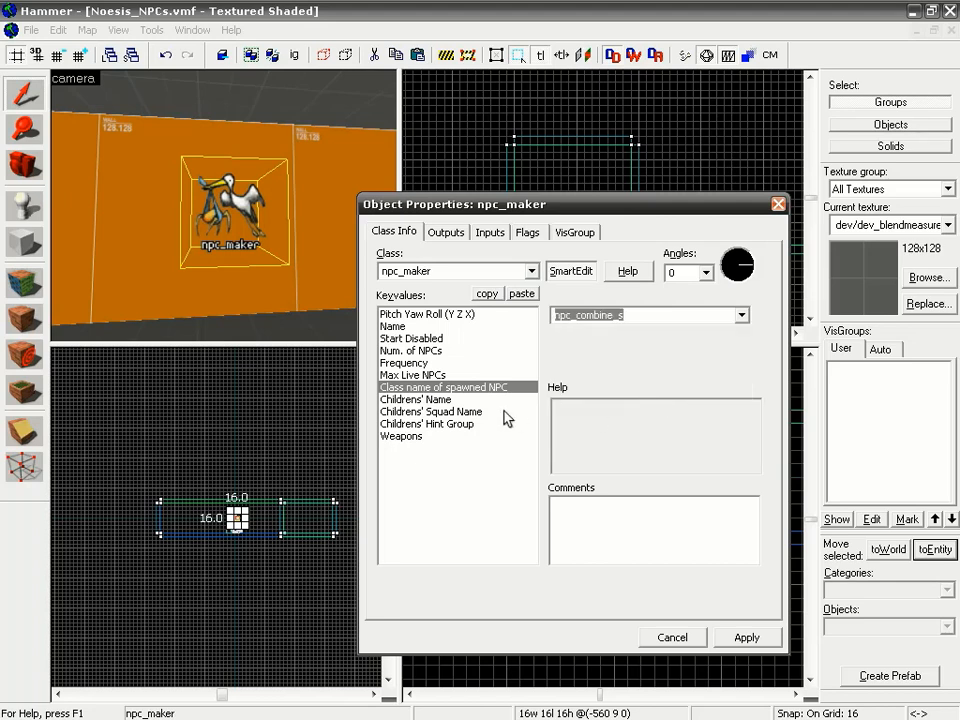
{"action": "left_click", "coordinate": [412, 400]}
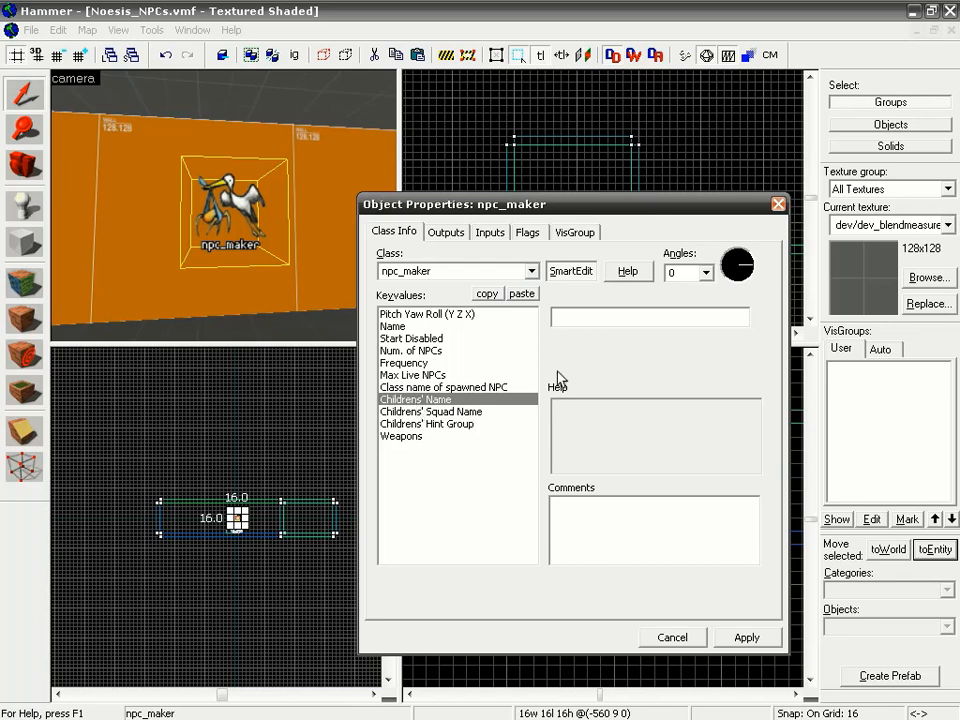
{"action": "left_click", "coordinate": [580, 316]}
{"action": "type", "text": "combine_"}
Give the spawned NPCs the Shotgun as weapon, then apply and close the npc_maker's properties
{"action": "left_click", "coordinate": [440, 412]}
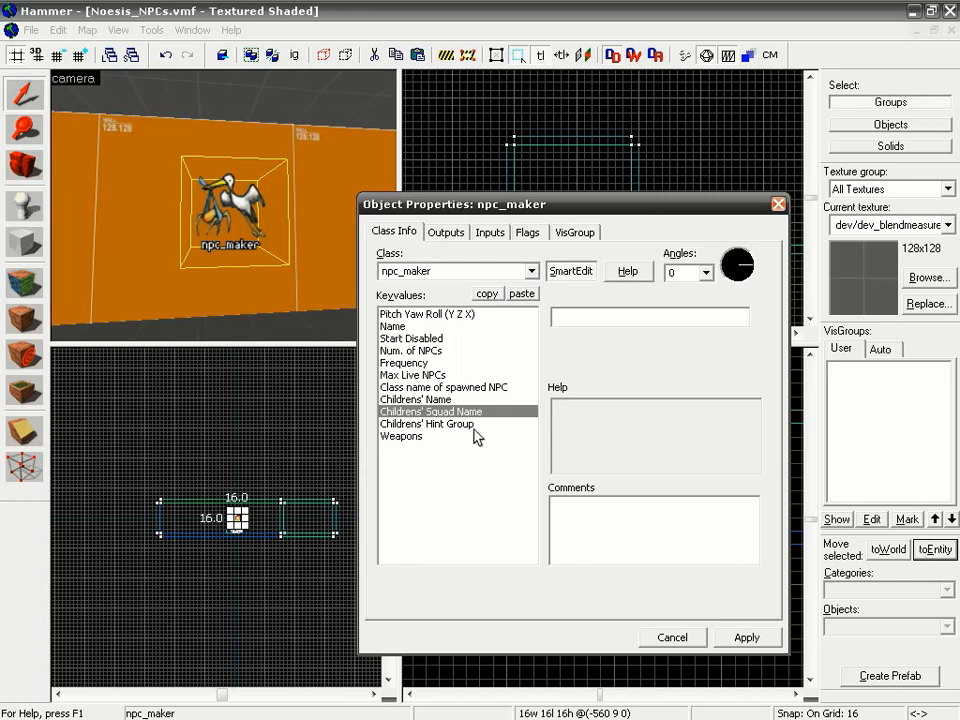
{"action": "left_click", "coordinate": [389, 425]}
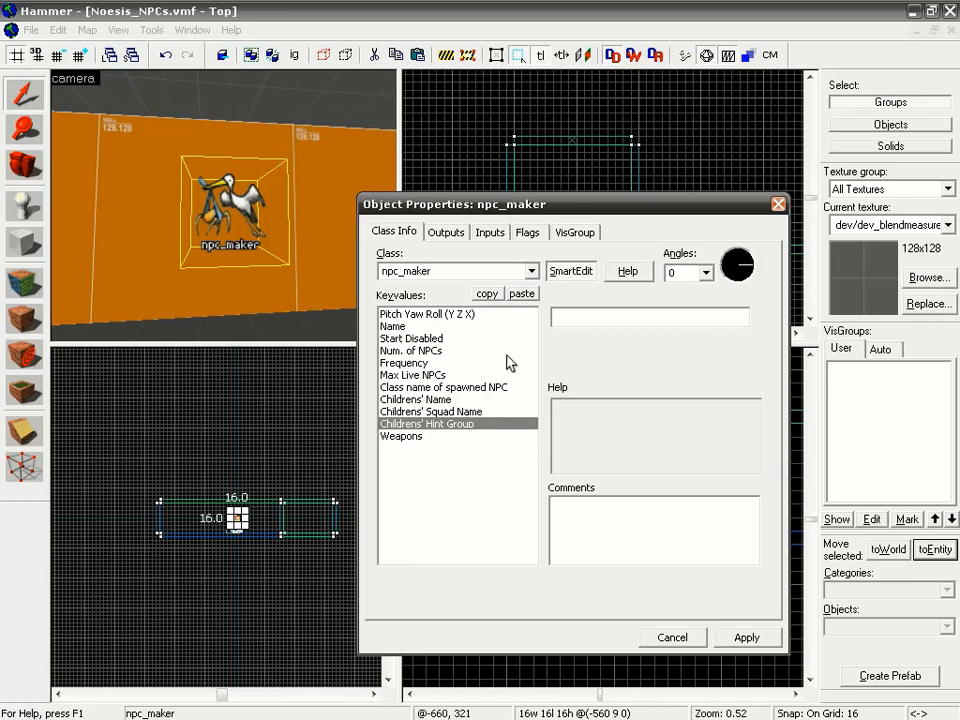
{"action": "left_click", "coordinate": [437, 437]}
{"action": "left_click", "coordinate": [741, 315]}
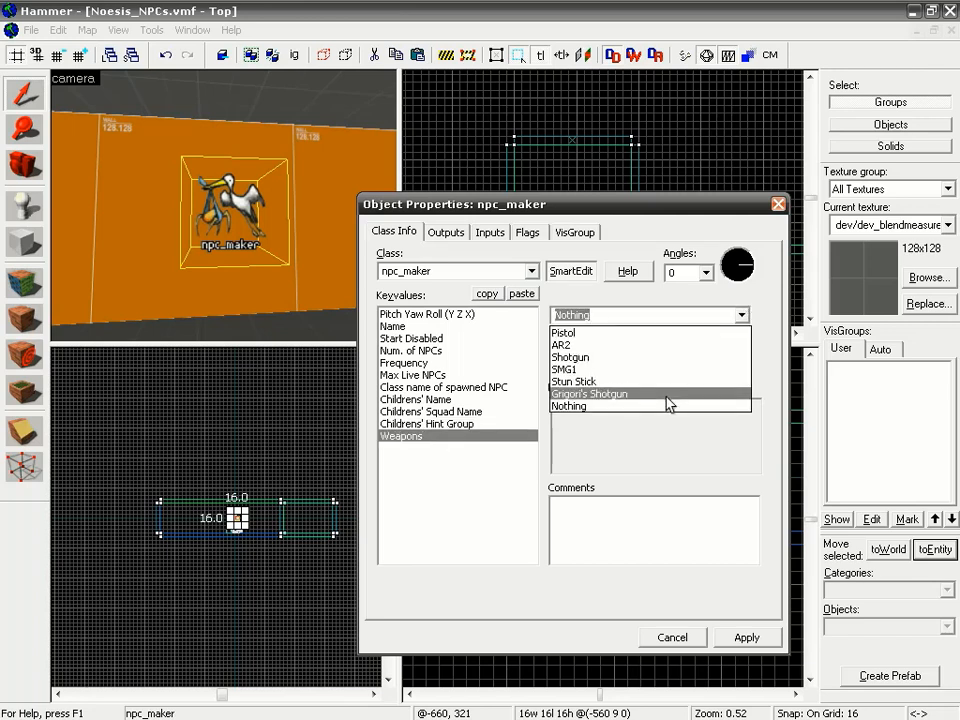
{"action": "left_click", "coordinate": [638, 357]}
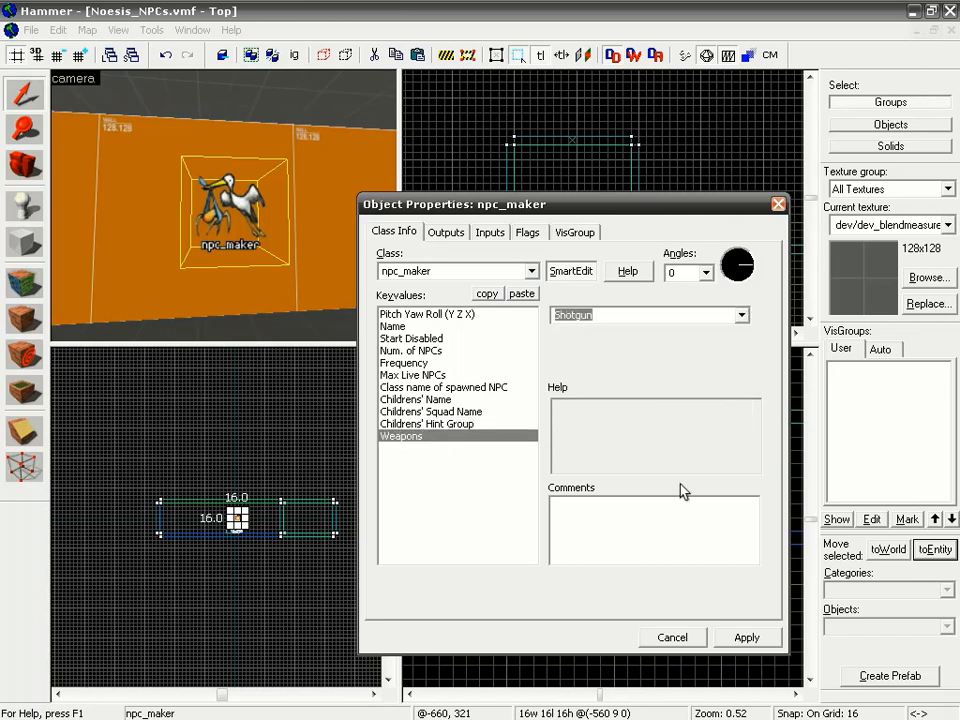
{"action": "left_click", "coordinate": [745, 637]}
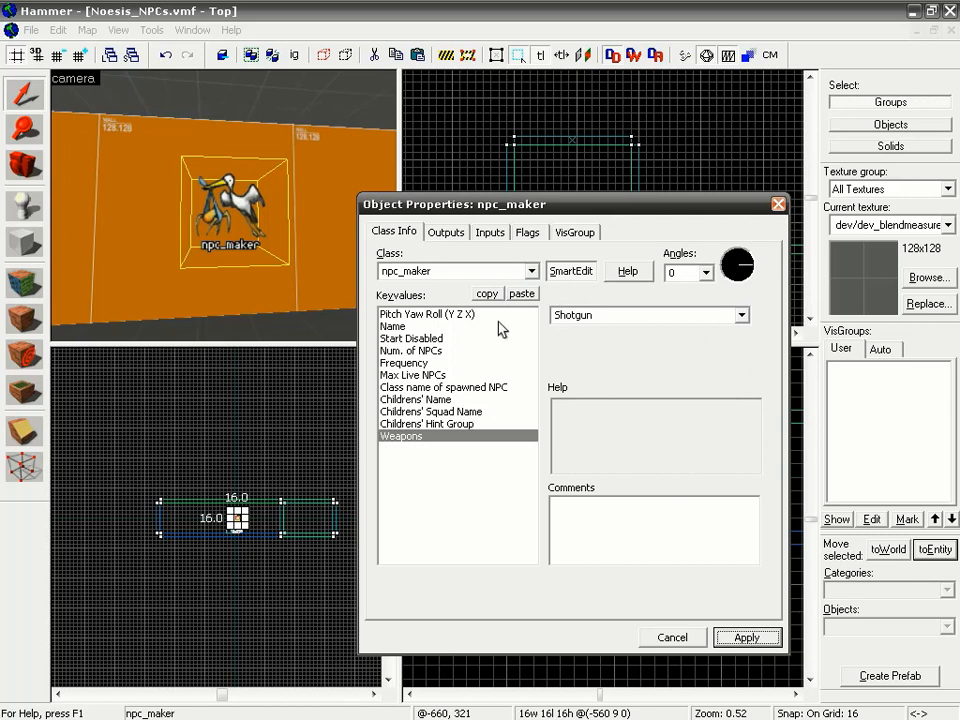
{"action": "left_click", "coordinate": [778, 204]}
Compile the map with normal BSP, VIS and RAD, run it in the game and fight the first combine soldiers
{"action": "left_click", "coordinate": [686, 55]}
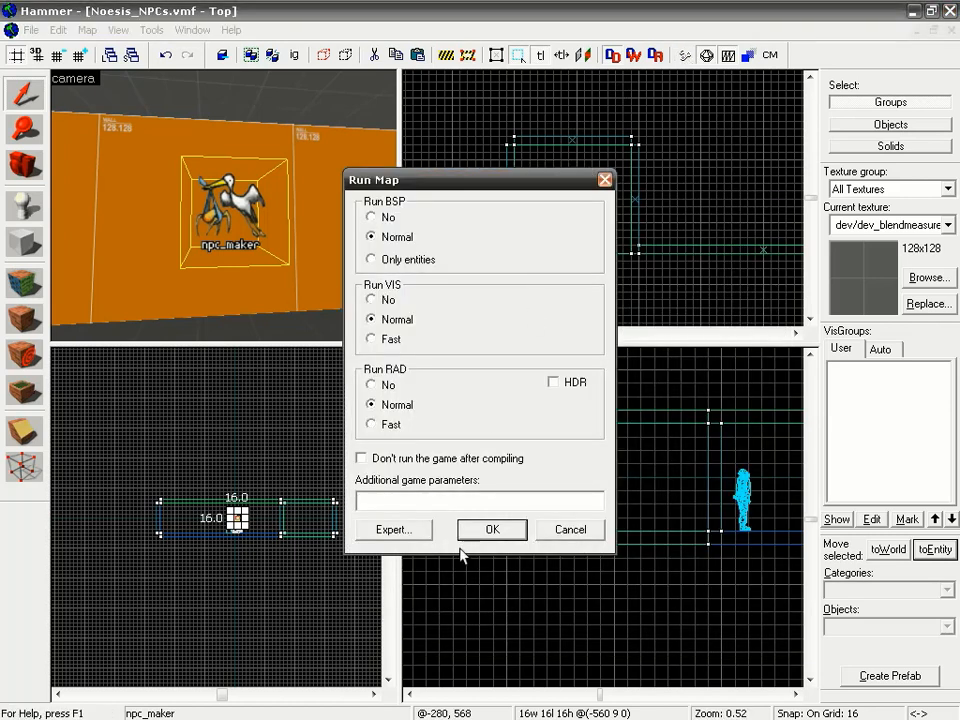
{"action": "left_click", "coordinate": [488, 531]}
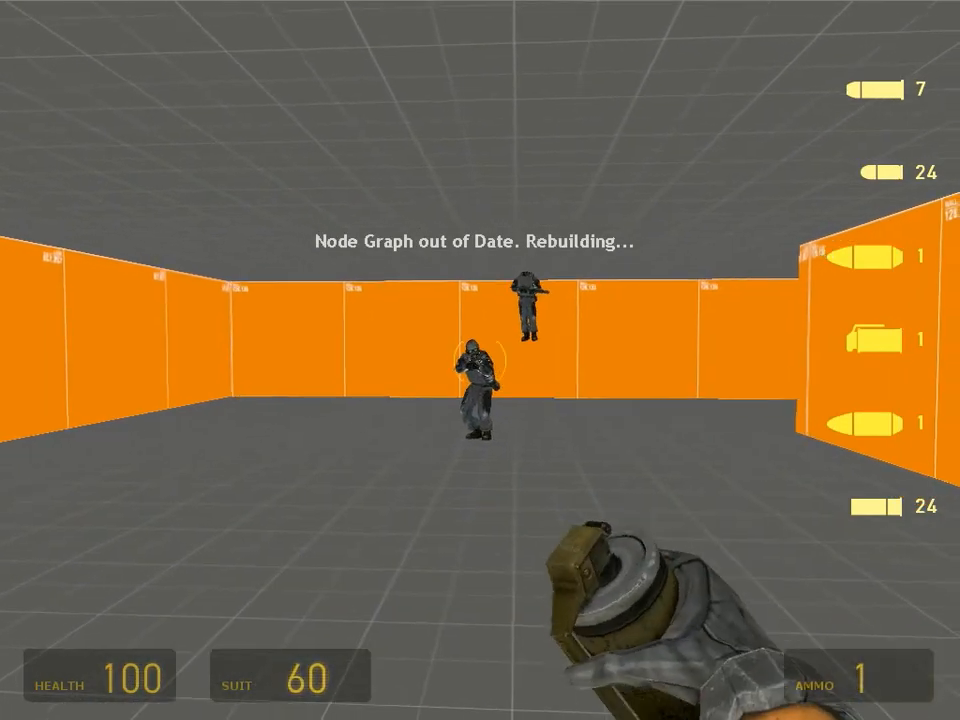
{"action": "key", "text": "a"}
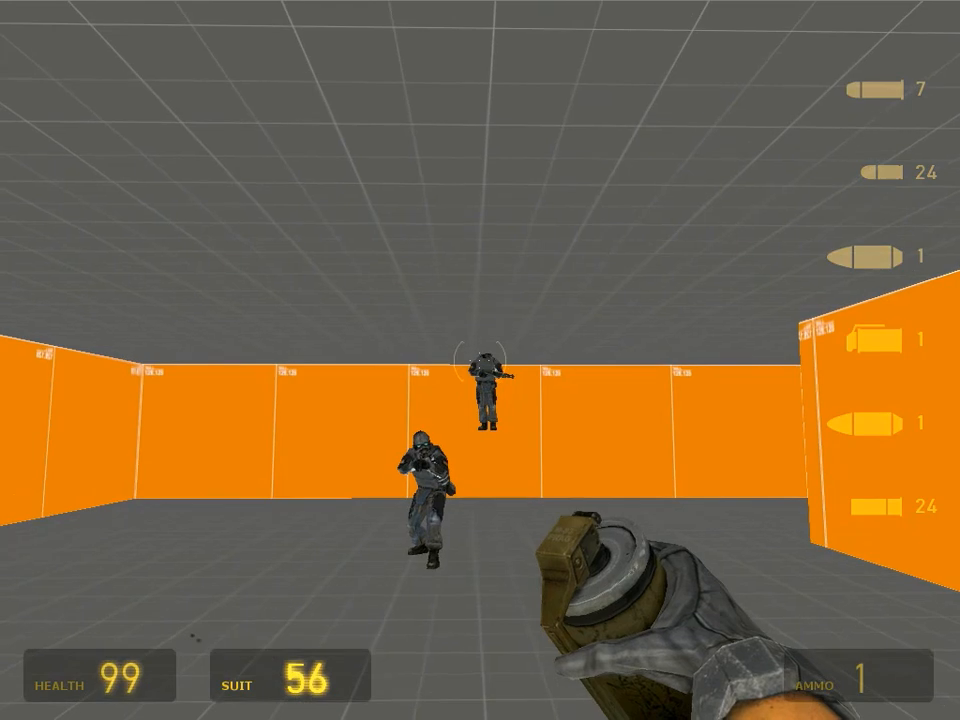
{"action": "left_click", "coordinate": [480, 360]}
{"action": "left_click", "coordinate": [480, 360]}
{"action": "left_click", "coordinate": [480, 360]}
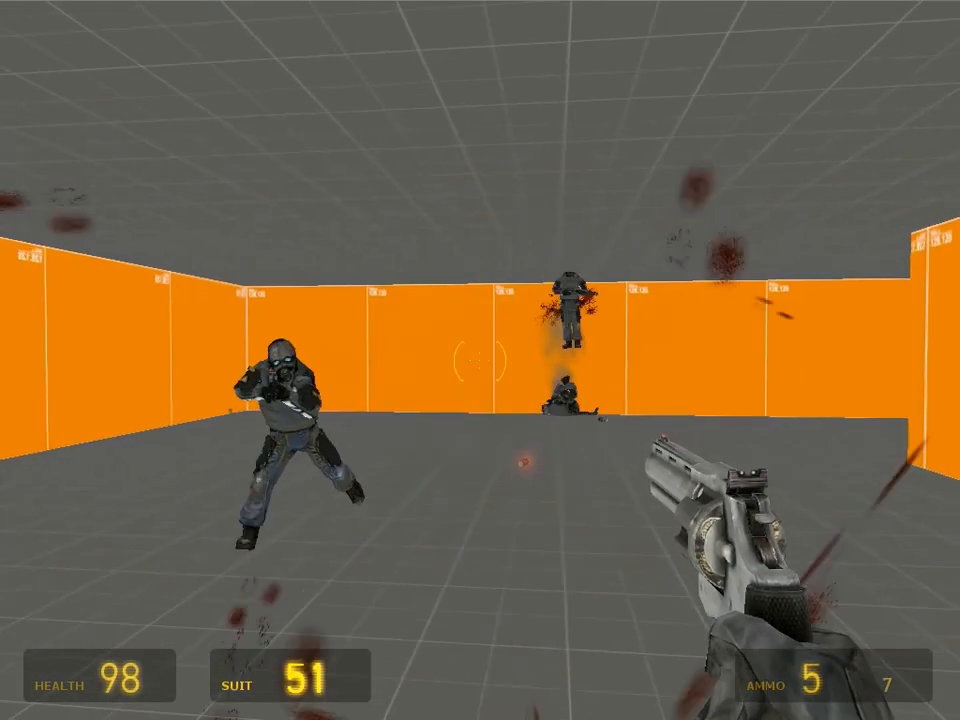
{"action": "key", "text": "s"}
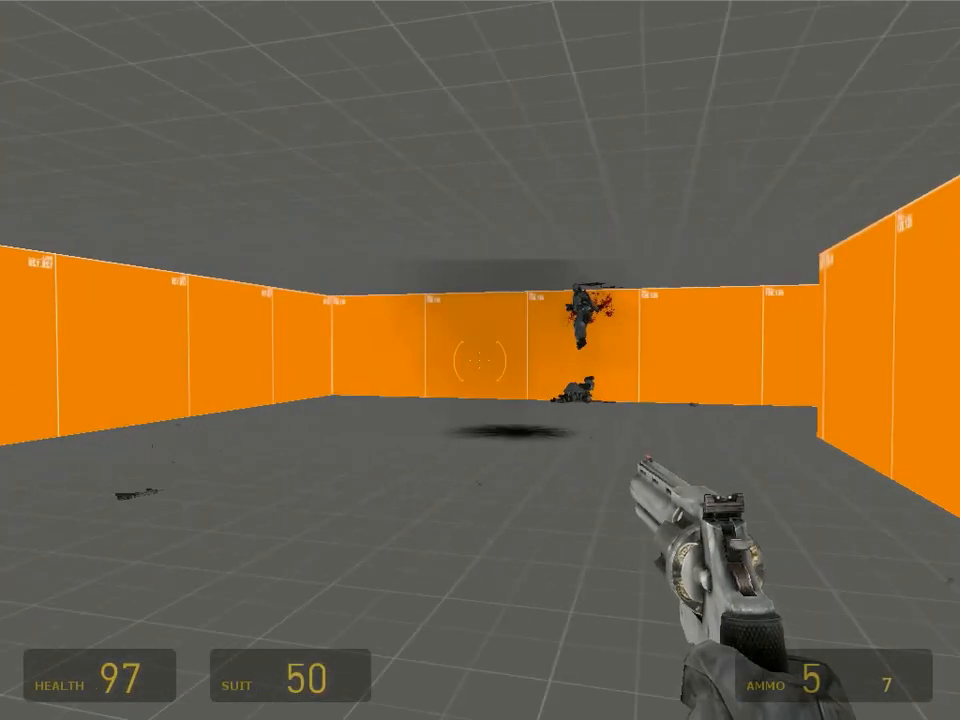
Shoot the combine soldiers spawning at the npc_maker one after another to test the spawner
{"action": "left_click", "coordinate": [480, 360]}
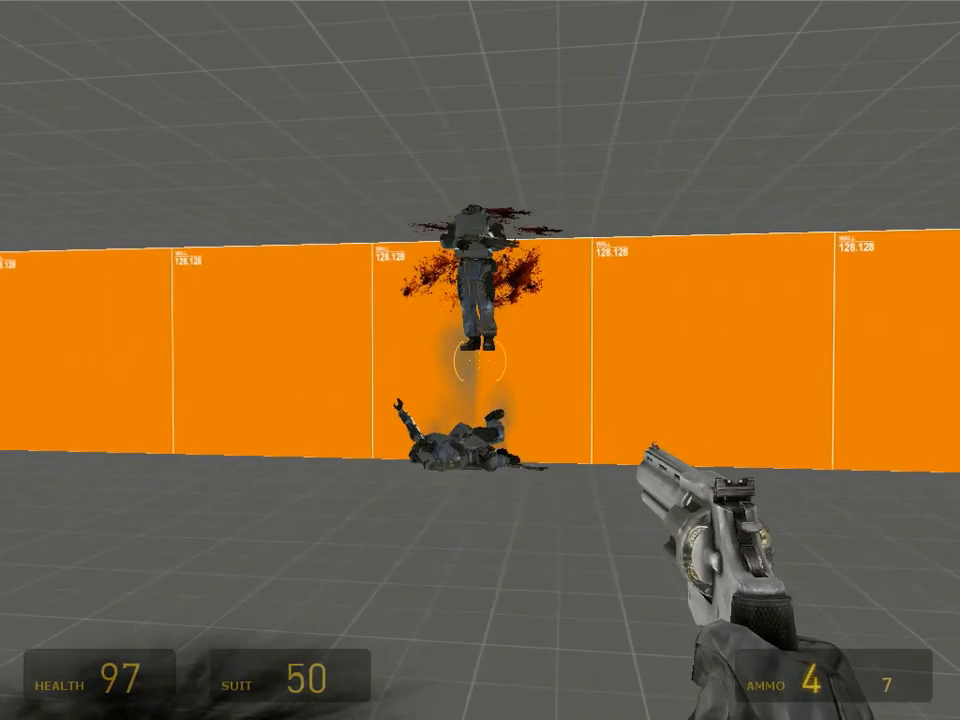
{"action": "left_click", "coordinate": [480, 360]}
{"action": "left_click", "coordinate": [480, 360]}
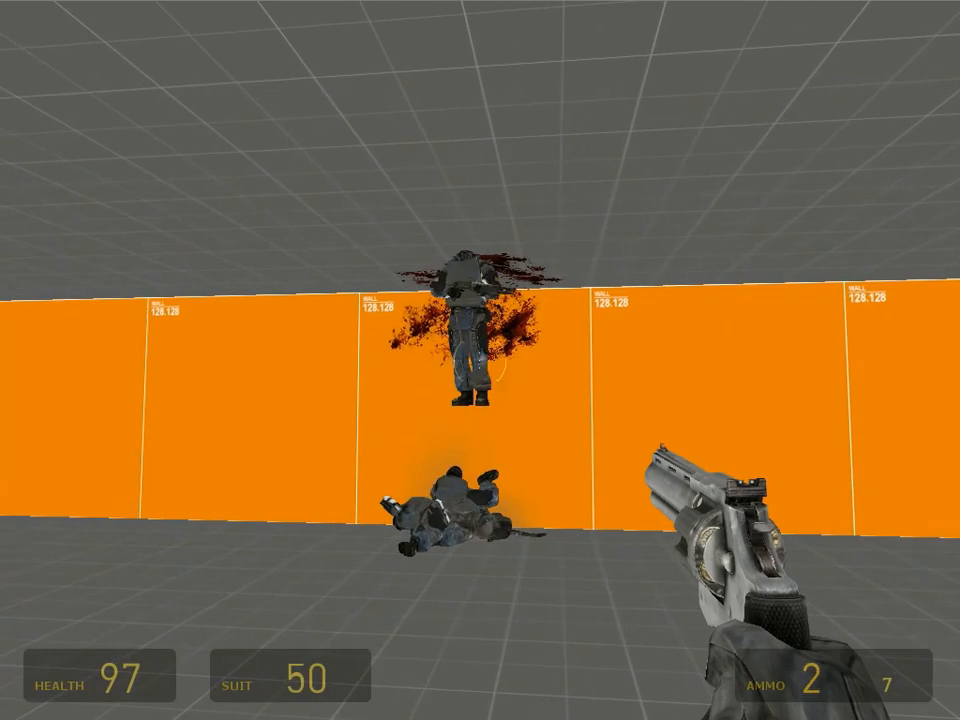
{"action": "left_click", "coordinate": [480, 360]}
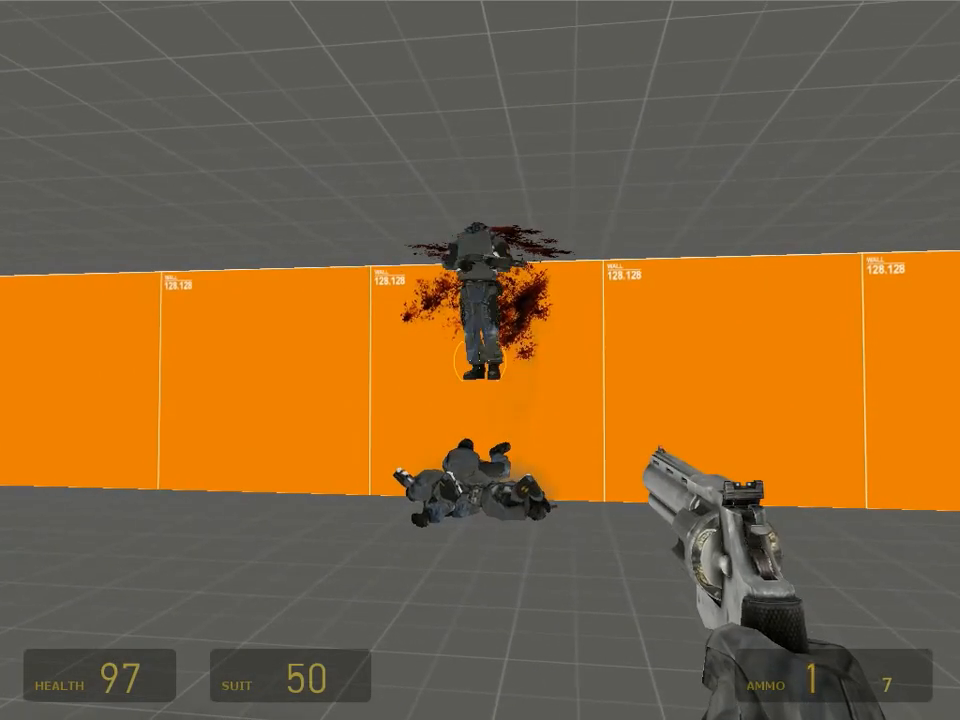
{"action": "left_click", "coordinate": [480, 360]}
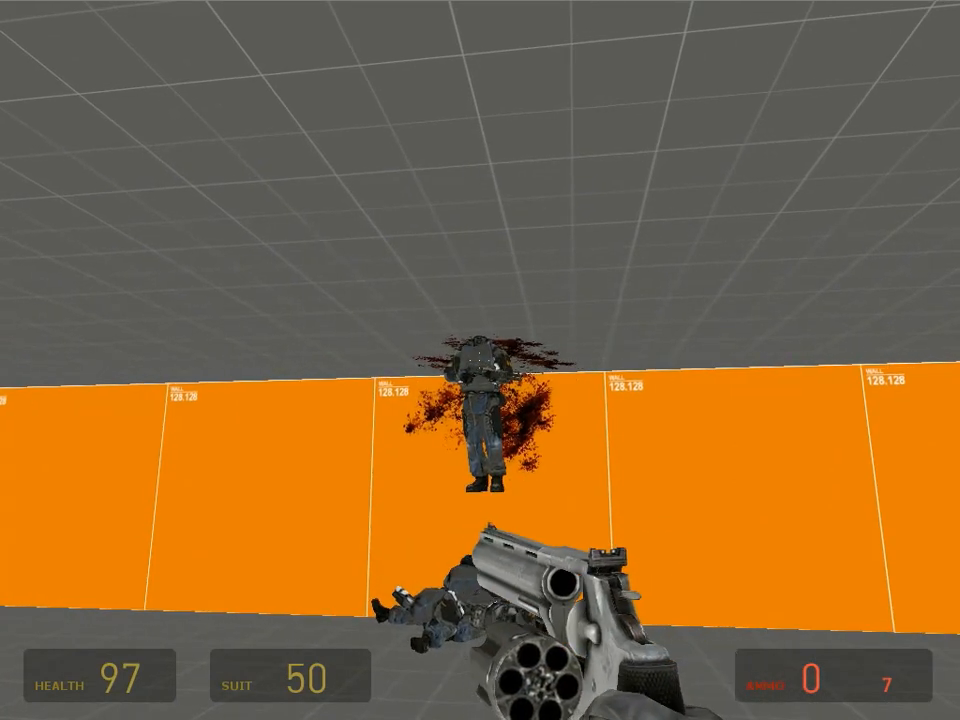
{"action": "left_click", "coordinate": [480, 360]}
{"action": "key", "text": "q"}
{"action": "left_click", "coordinate": [480, 360]}
{"action": "left_click", "coordinate": [480, 360]}
{"action": "left_click", "coordinate": [480, 360]}
{"action": "left_click", "coordinate": [480, 360]}
{"action": "left_click", "coordinate": [480, 360]}
{"action": "left_click", "coordinate": [480, 360]}
{"action": "left_click", "coordinate": [480, 360]}
{"action": "left_click", "coordinate": [480, 360]}
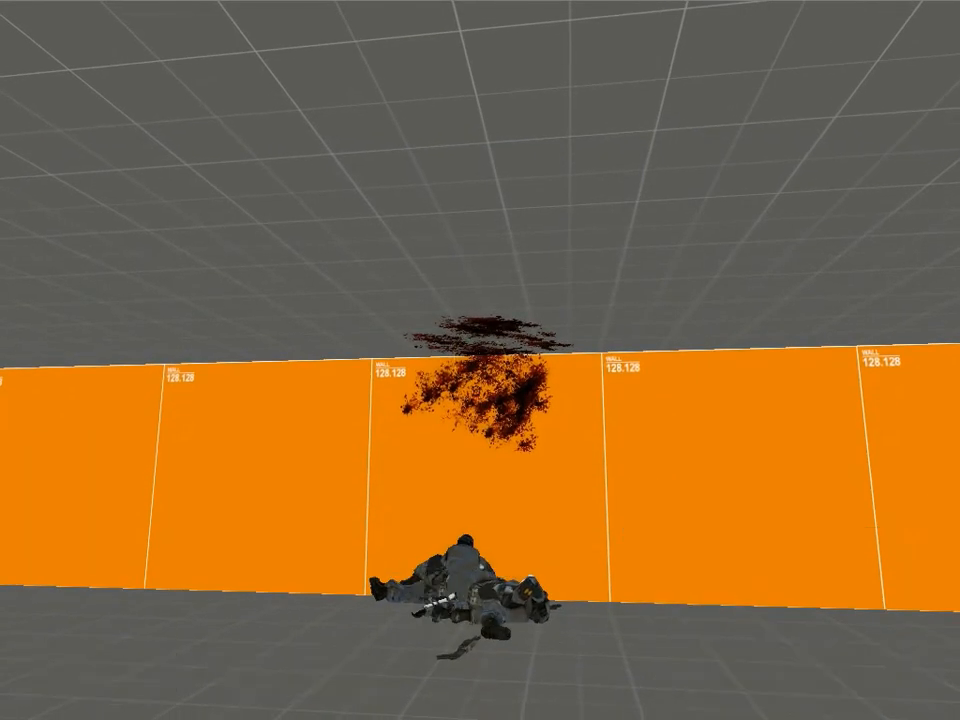
Quit the running game with the exit console command and close the compile log
{"action": "key", "text": "grave"}
{"action": "type", "text": "exit"}
{"action": "key", "text": "Return"}
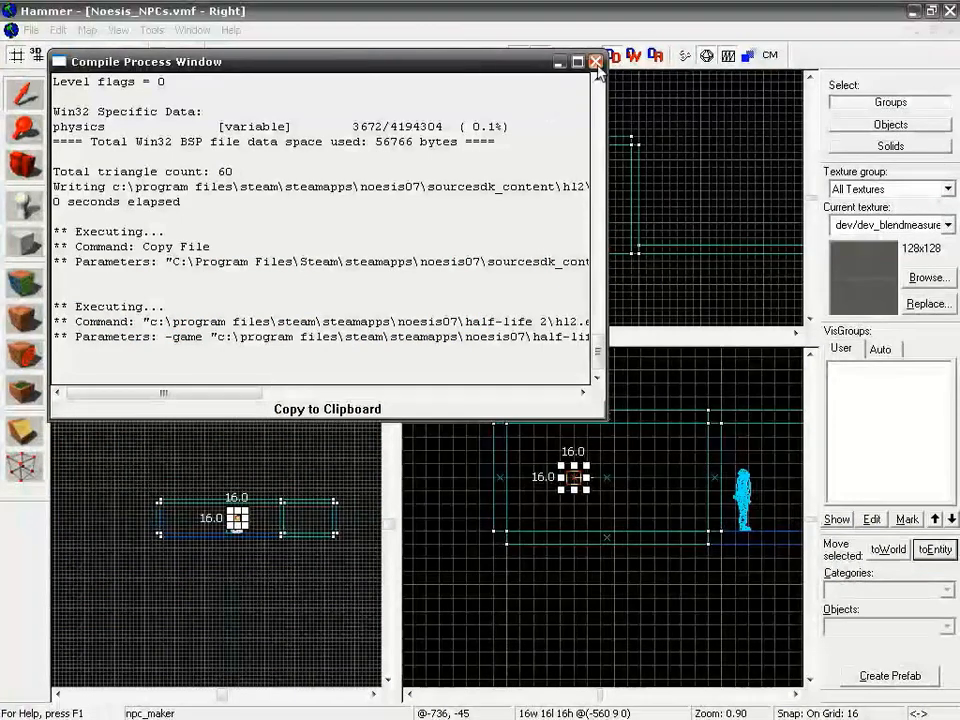
{"action": "left_click", "coordinate": [595, 62]}
{"action": "left_click", "coordinate": [576, 18]}
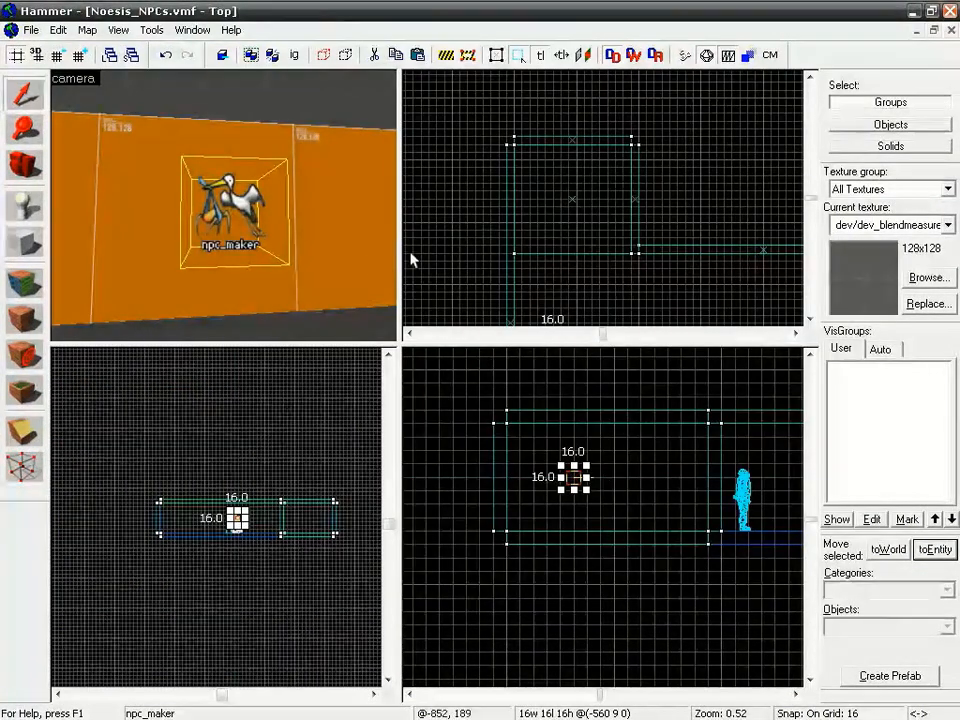
Lower the npc_maker to just above the room's floor, with its centre at (-560 9 -48)
{"action": "key", "text": "z"}
{"action": "key", "text": "a"}
{"action": "key", "text": "d"}
{"action": "key", "text": "z"}
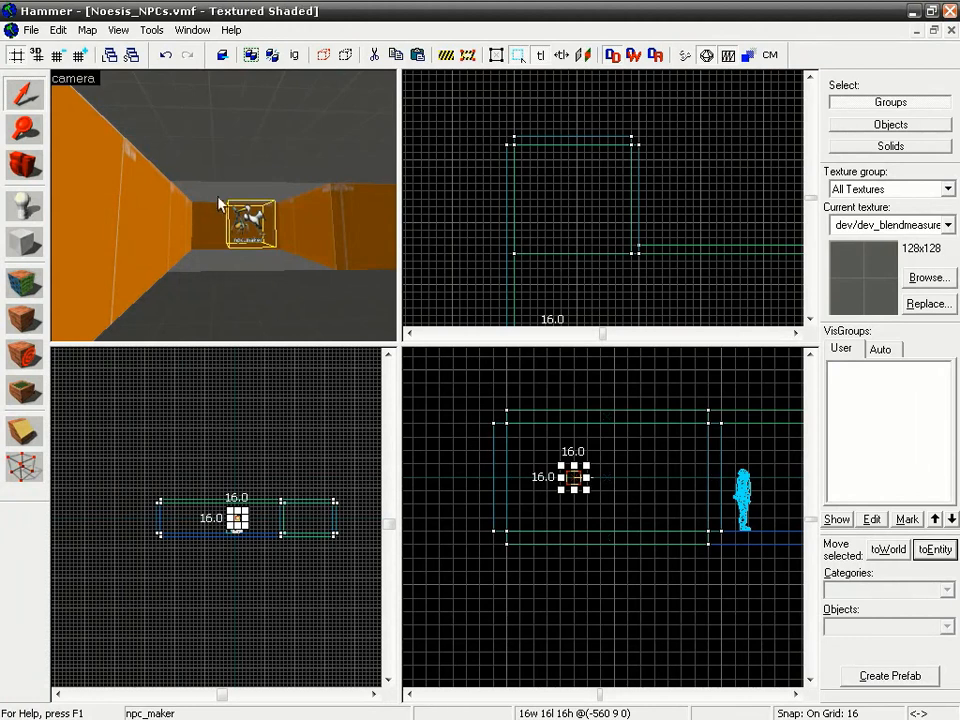
{"action": "left_click_drag", "start_coordinate": [574, 477], "coordinate": [572, 519]}
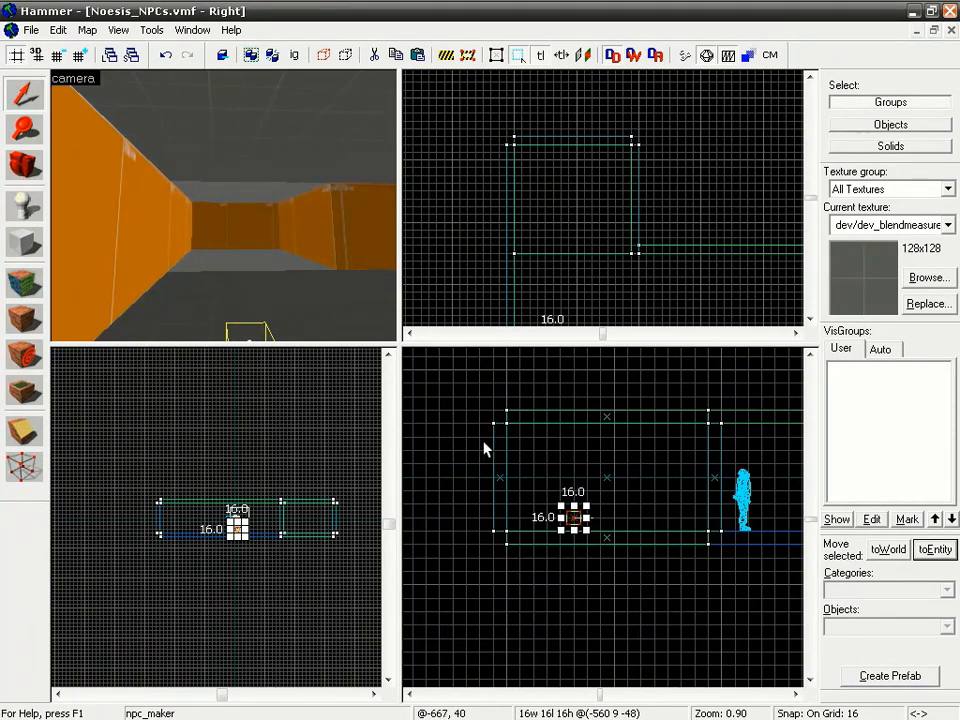
Compile the map with normal BSP, VIS and RAD, run it, and throw a grenade at the first combine soldiers while dodging their fire
{"action": "left_click", "coordinate": [706, 55]}
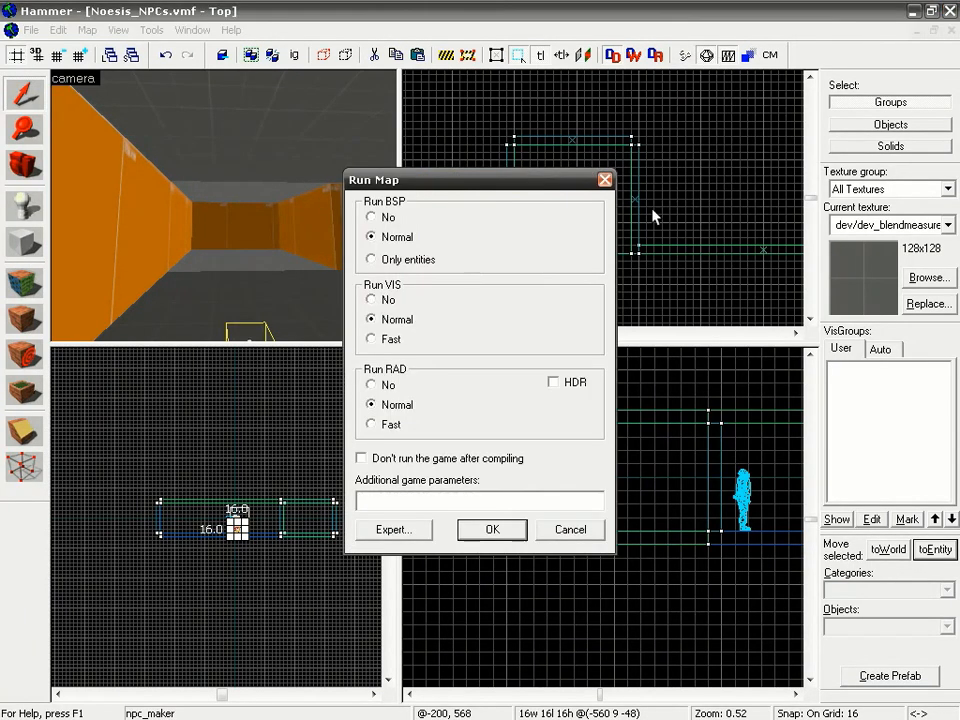
{"action": "left_click", "coordinate": [494, 536]}
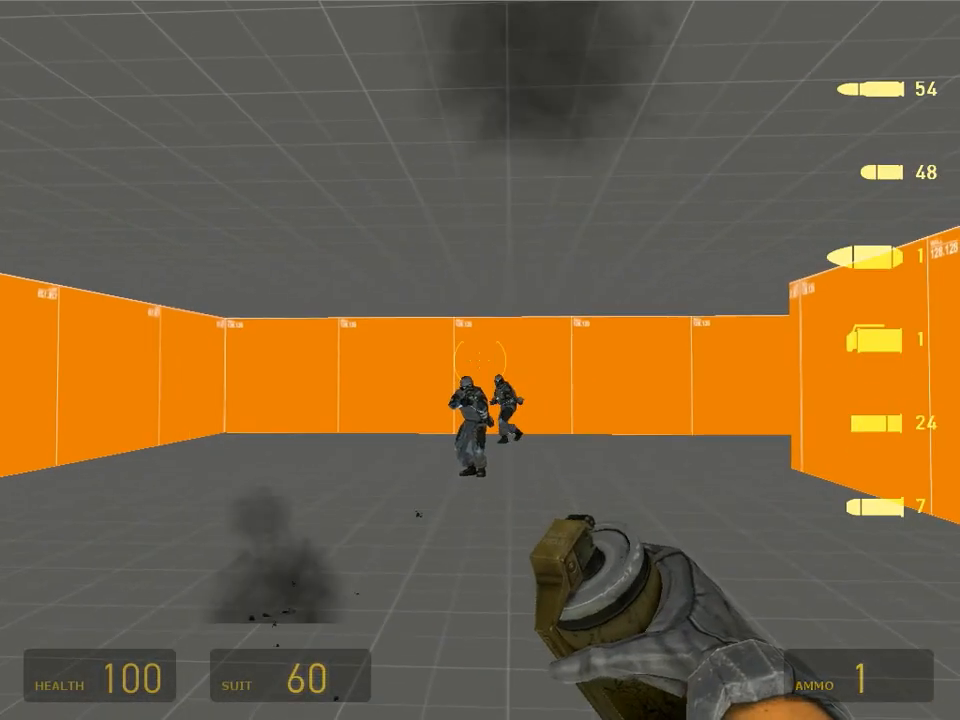
{"action": "left_click", "coordinate": [480, 360]}
{"action": "key", "text": "d"}
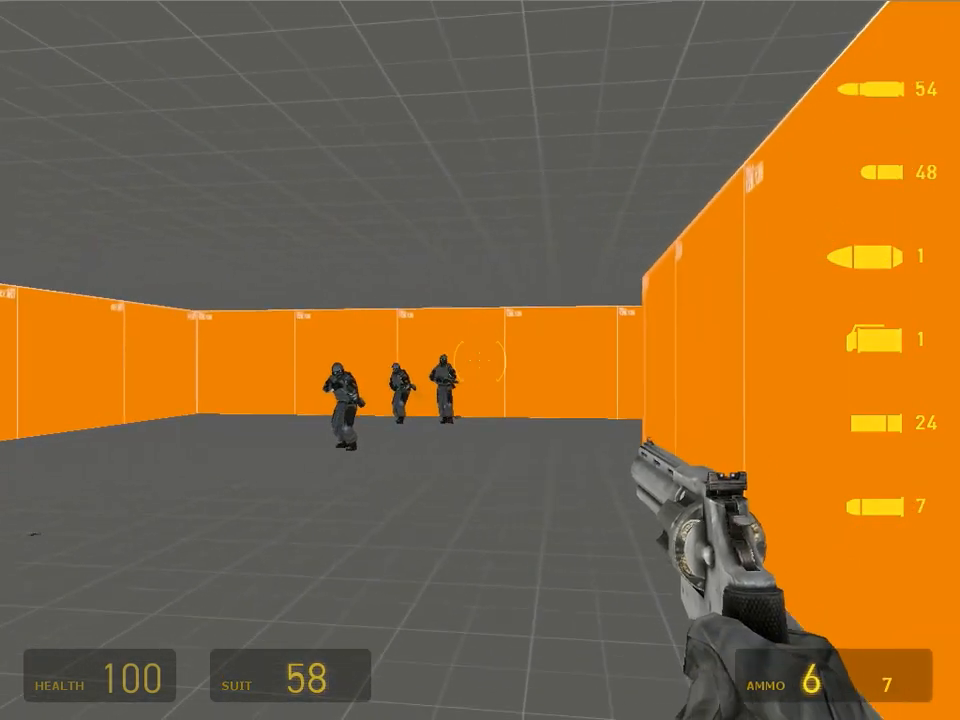
{"action": "key", "text": "w"}
{"action": "key", "text": "a"}
{"action": "key", "text": "a"}
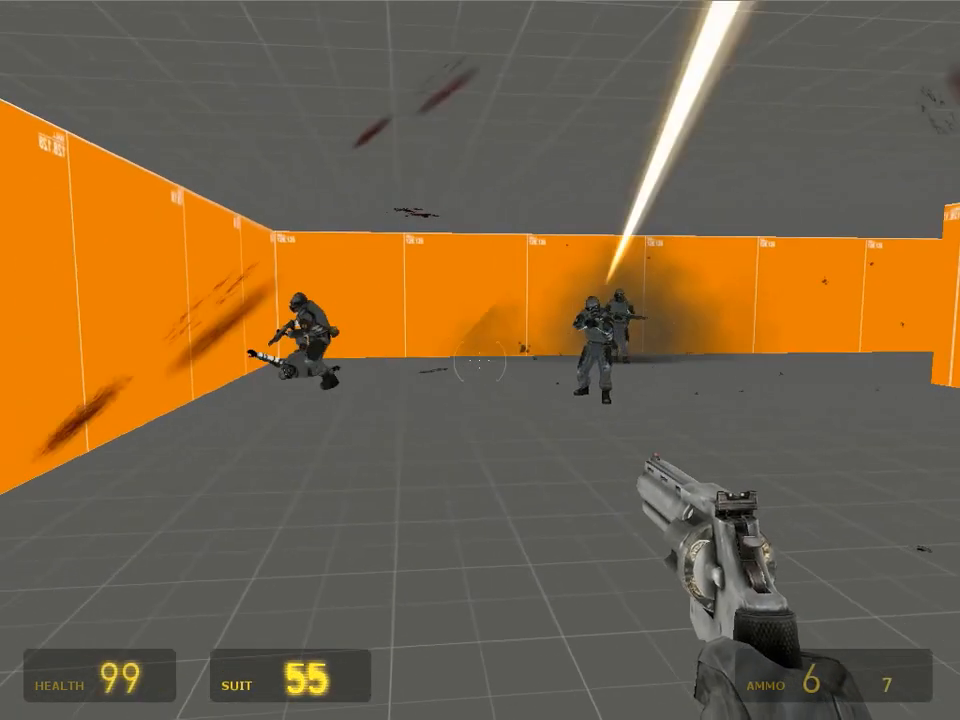
{"action": "key", "text": "d"}
{"action": "key", "text": "s"}
Cycle through the weapons under fire until the pulse rifle is equipped
{"action": "scroll", "coordinate": [480, 360], "scroll_direction": "up", "scroll_amount": 4}
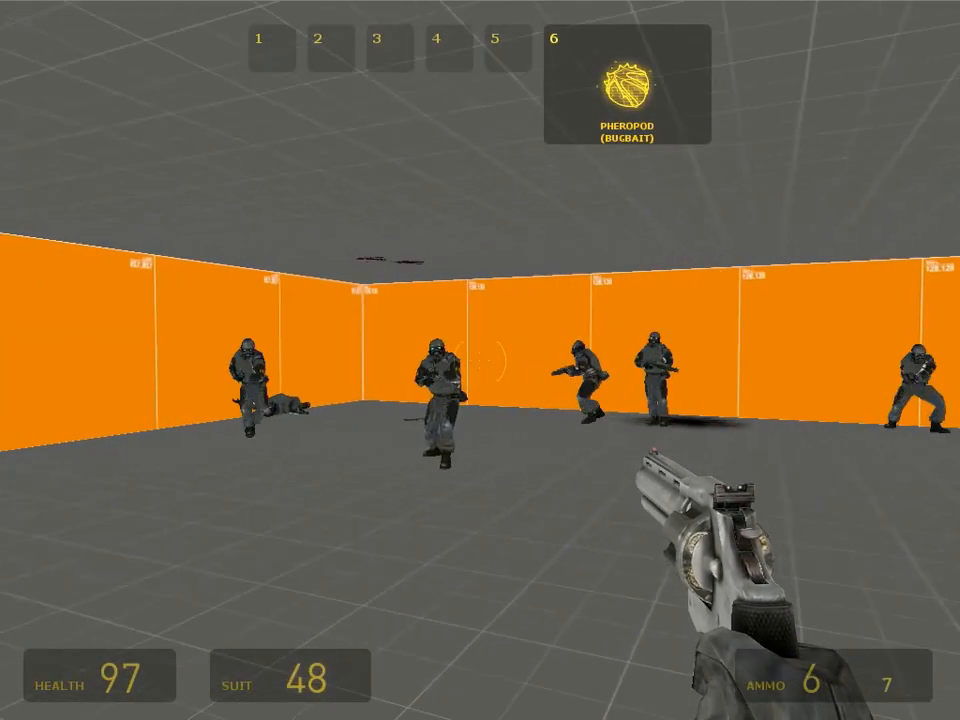
{"action": "left_click", "coordinate": [480, 360]}
{"action": "left_click", "coordinate": [480, 360]}
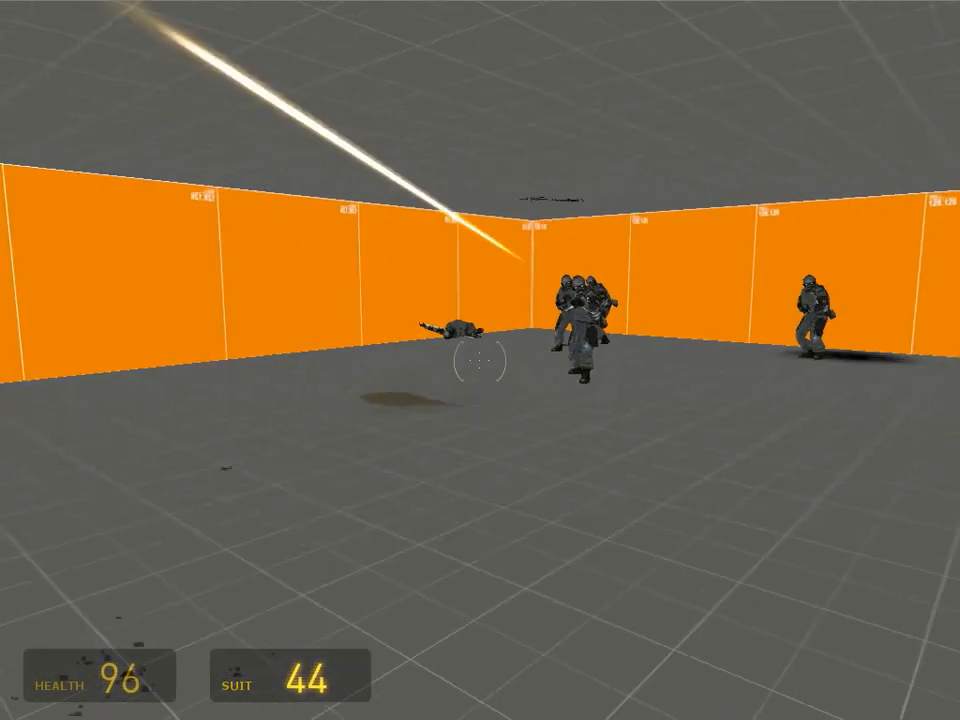
{"action": "scroll", "coordinate": [480, 360], "scroll_direction": "up", "scroll_amount": 1}
{"action": "left_click", "coordinate": [480, 360]}
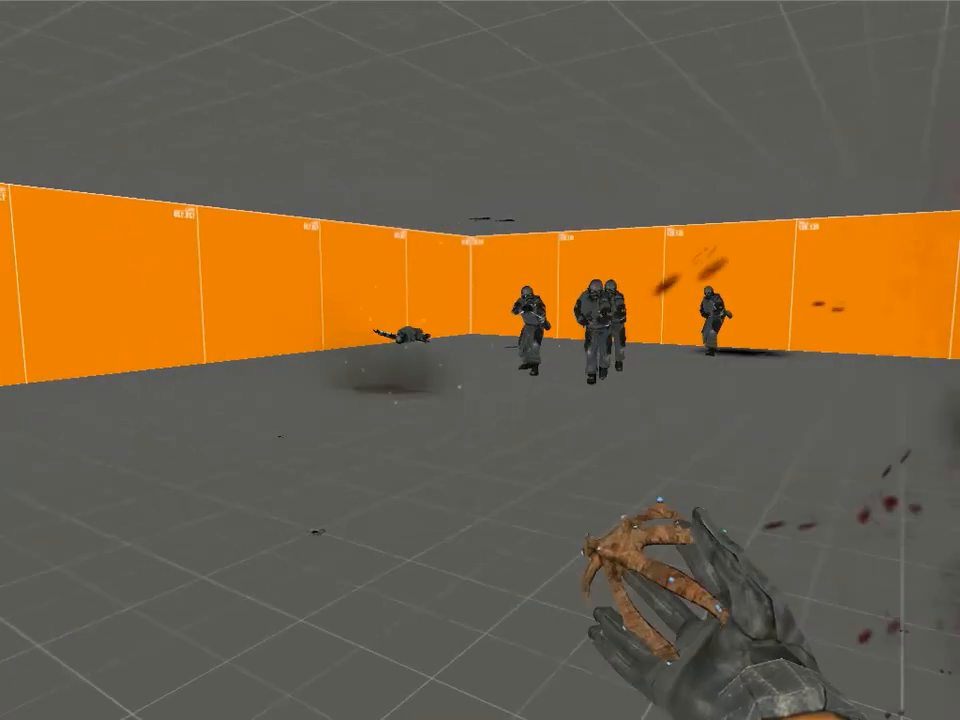
{"action": "scroll", "coordinate": [480, 360], "scroll_direction": "up", "scroll_amount": 2}
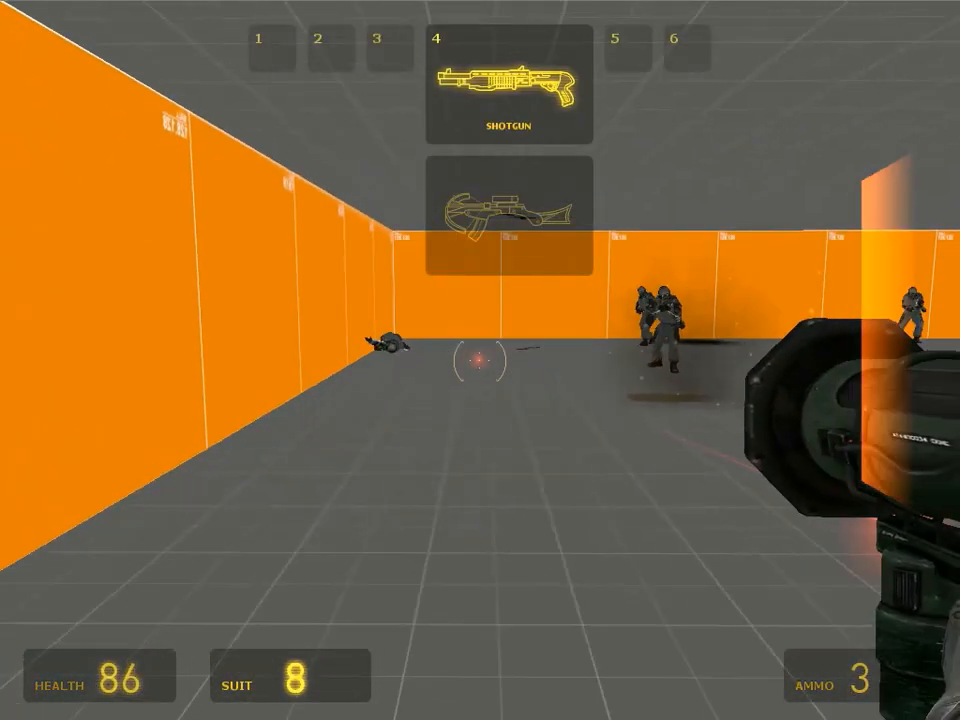
{"action": "scroll", "coordinate": [480, 360], "scroll_direction": "up", "scroll_amount": 3}
{"action": "left_click", "coordinate": [480, 360]}
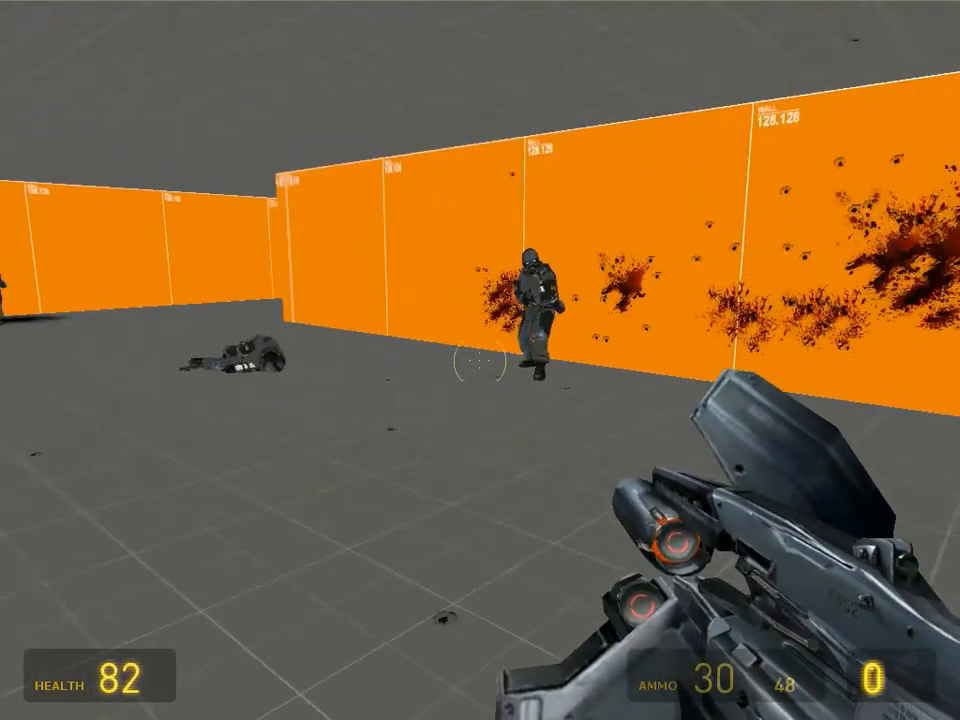
Shoot the approaching combine soldiers with the pulse rifle and reload it
{"action": "left_click", "coordinate": [480, 360]}
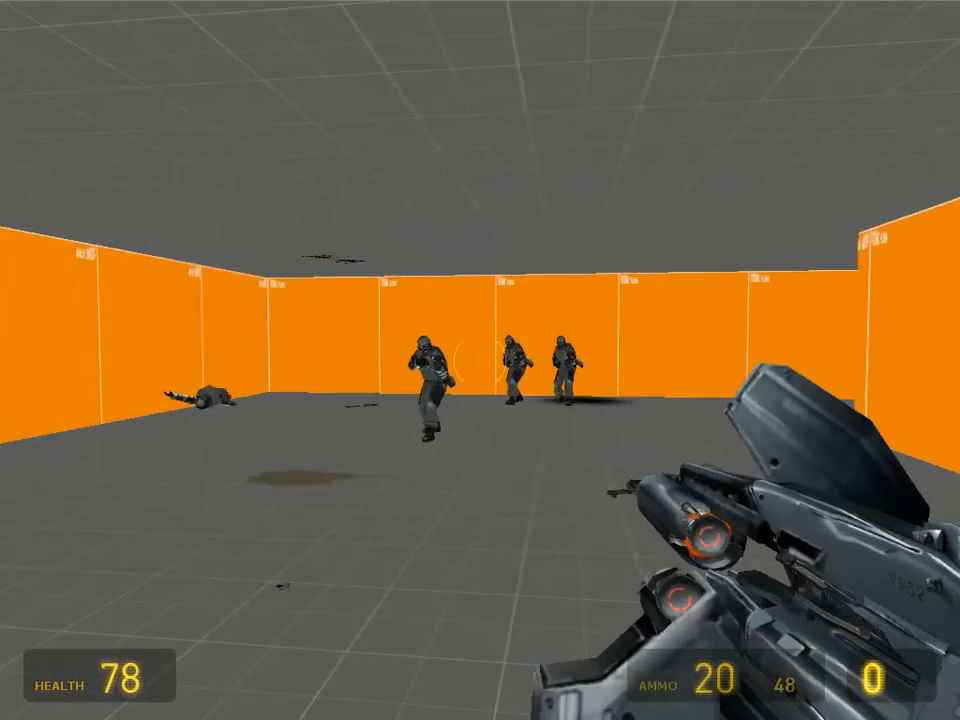
{"action": "left_click", "coordinate": [480, 360]}
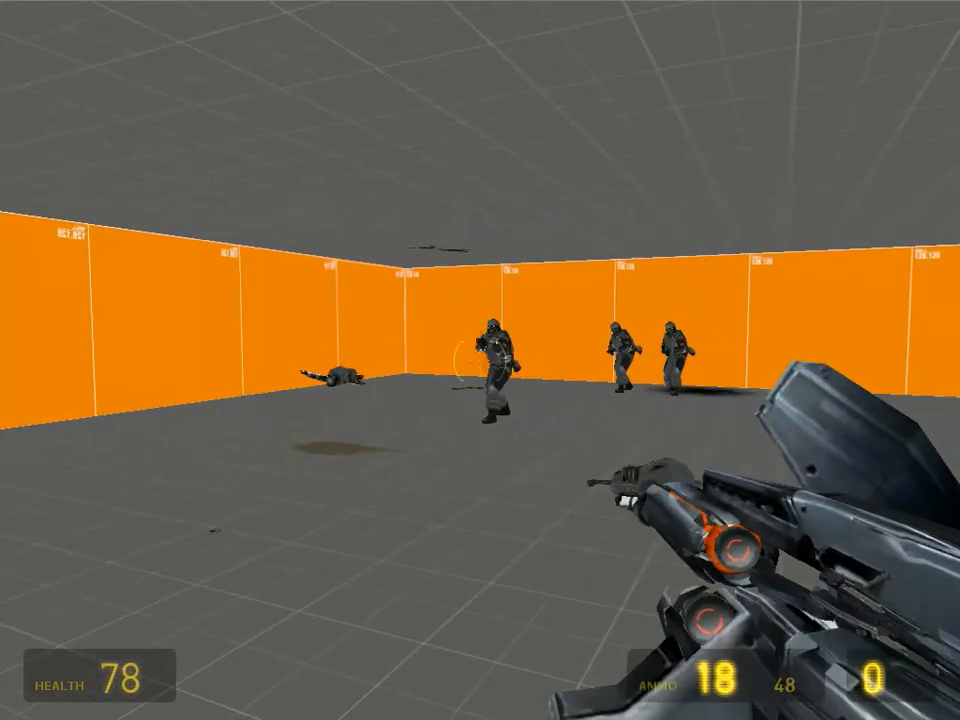
{"action": "left_click", "coordinate": [480, 360]}
{"action": "key", "text": "w"}
{"action": "left_click", "coordinate": [480, 360]}
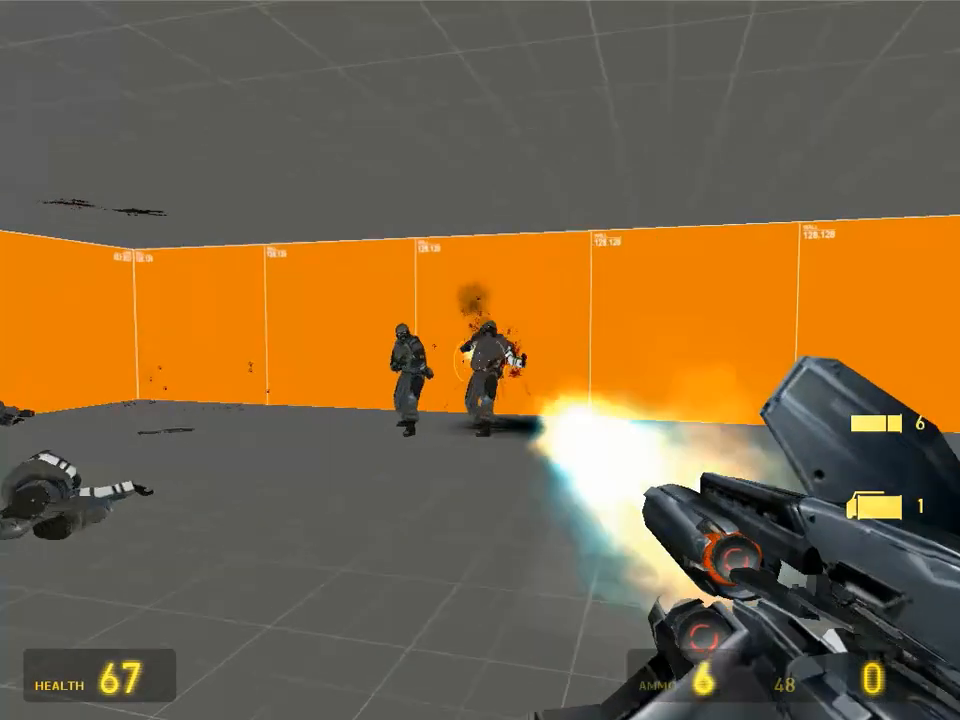
{"action": "key", "text": "r"}
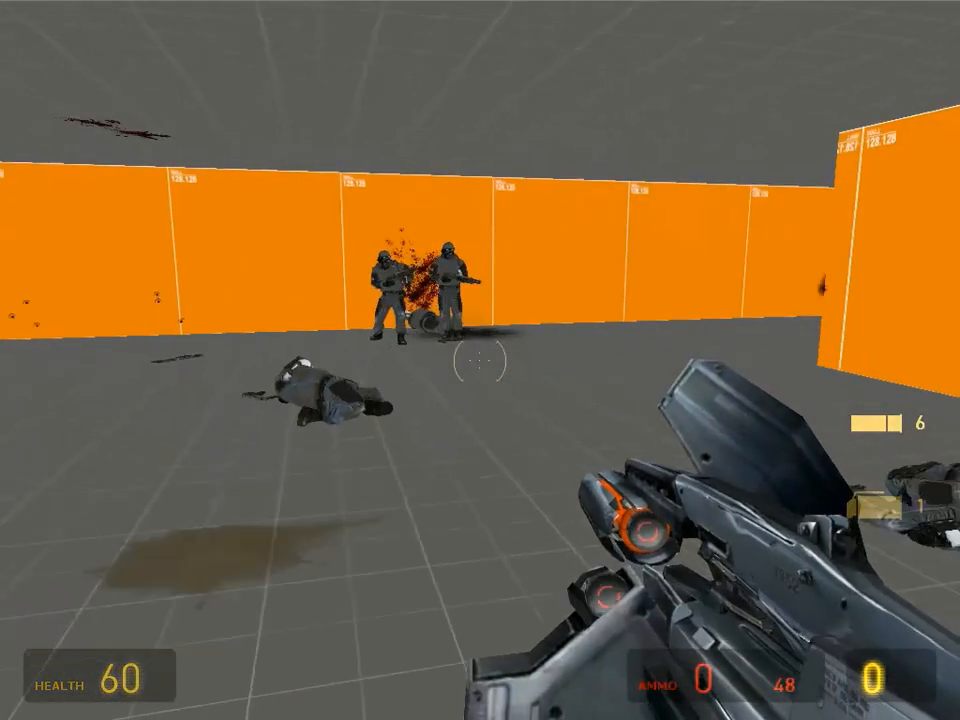
Back away from the spawn point and fire the pulse rifle at the soldiers spawning there from a distance
{"action": "key", "text": "s"}
{"action": "key", "text": "a"}
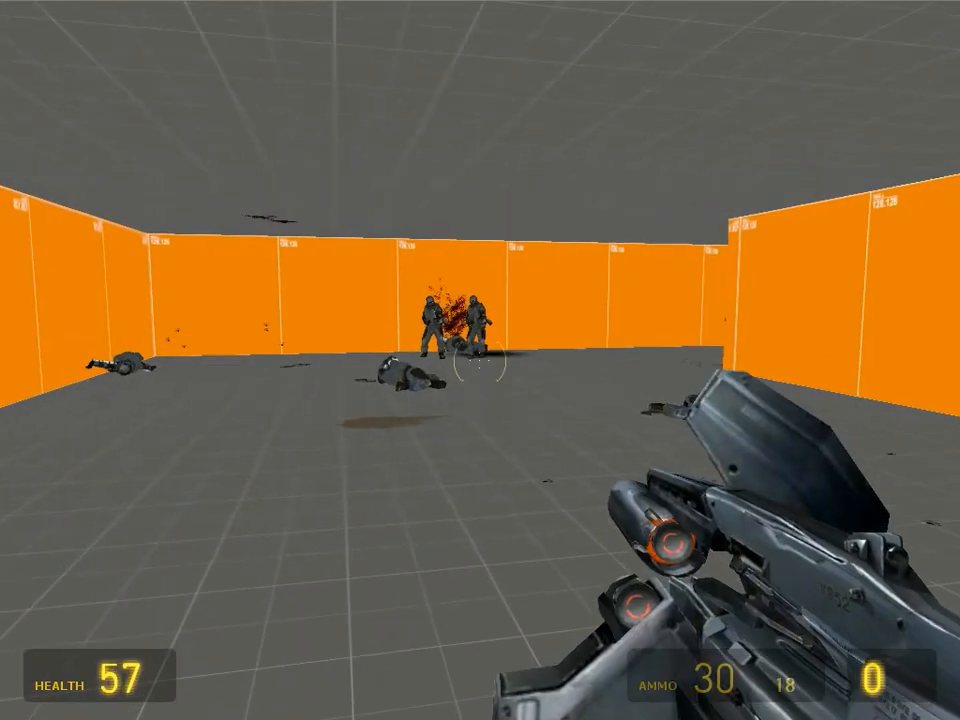
{"action": "key", "text": "d"}
{"action": "key", "text": "s"}
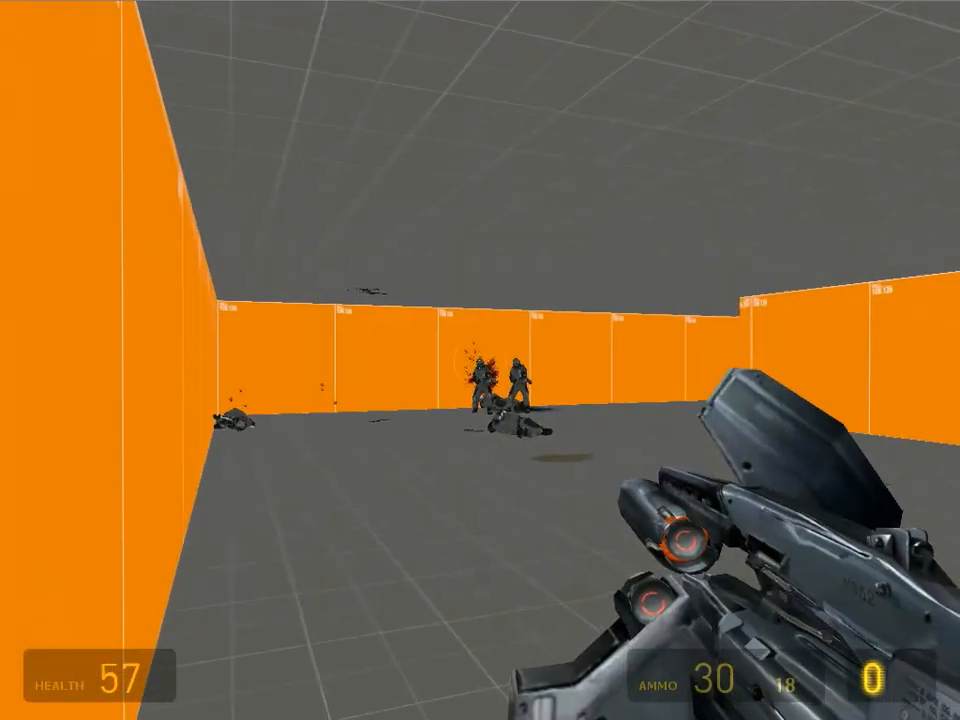
{"action": "left_click", "coordinate": [480, 360]}
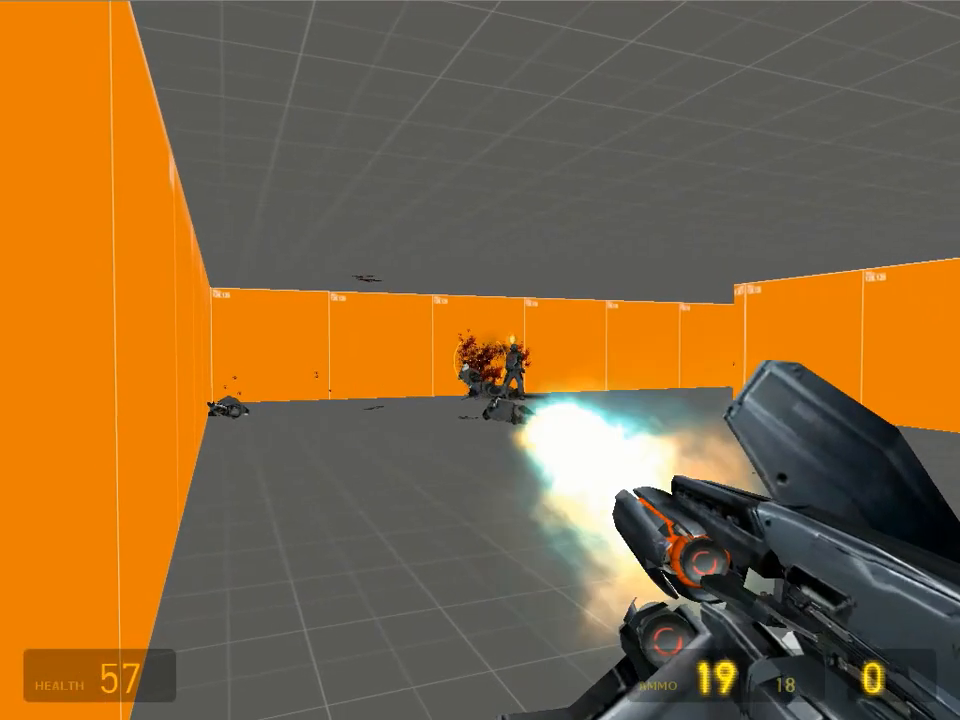
{"action": "left_click", "coordinate": [480, 360]}
{"action": "key", "text": "w"}
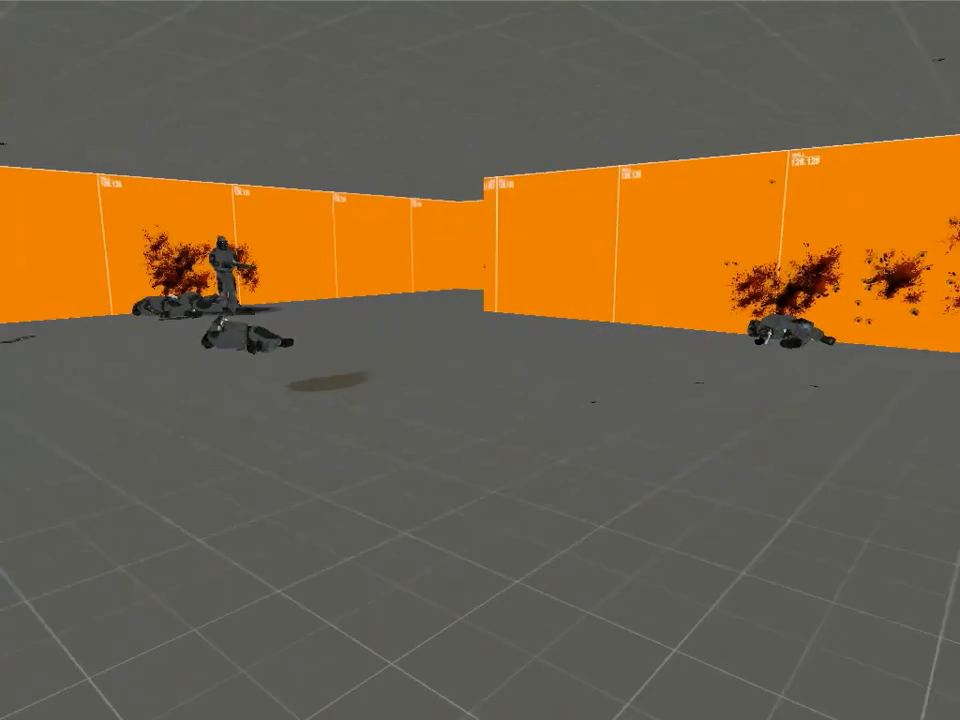
Close in on the spawn point and shoot the newly spawned soldier at close range
{"action": "key", "text": "w"}
{"action": "key", "text": "a"}
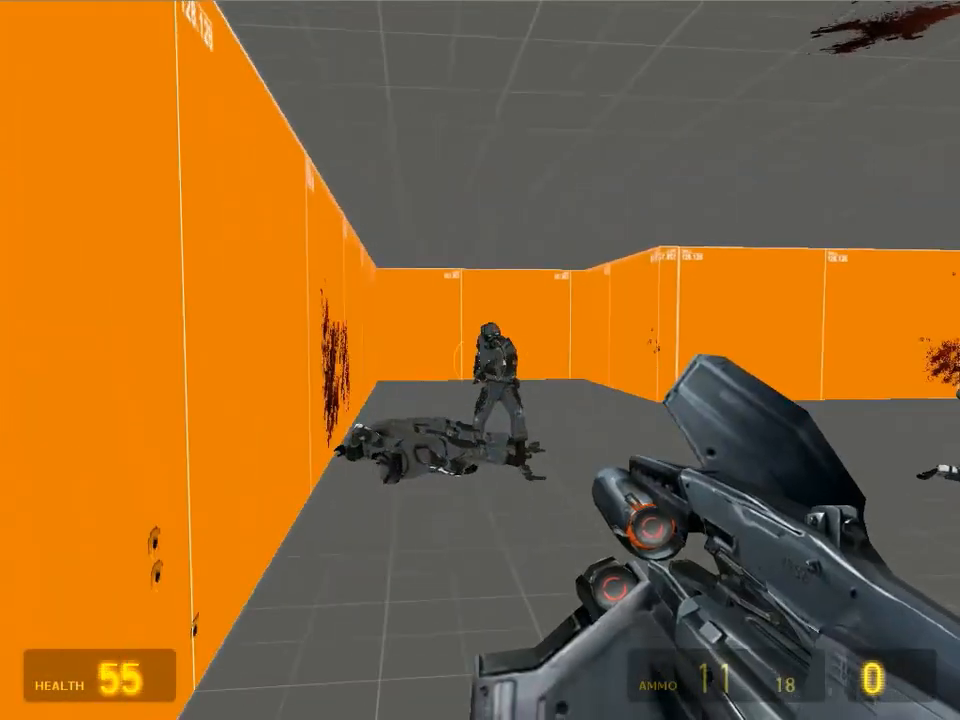
{"action": "key", "text": "w"}
{"action": "key", "text": "d"}
{"action": "key", "text": "shift+w"}
{"action": "left_click", "coordinate": [480, 360]}
{"action": "key", "text": "shift+w"}
{"action": "left_click", "coordinate": [480, 360]}
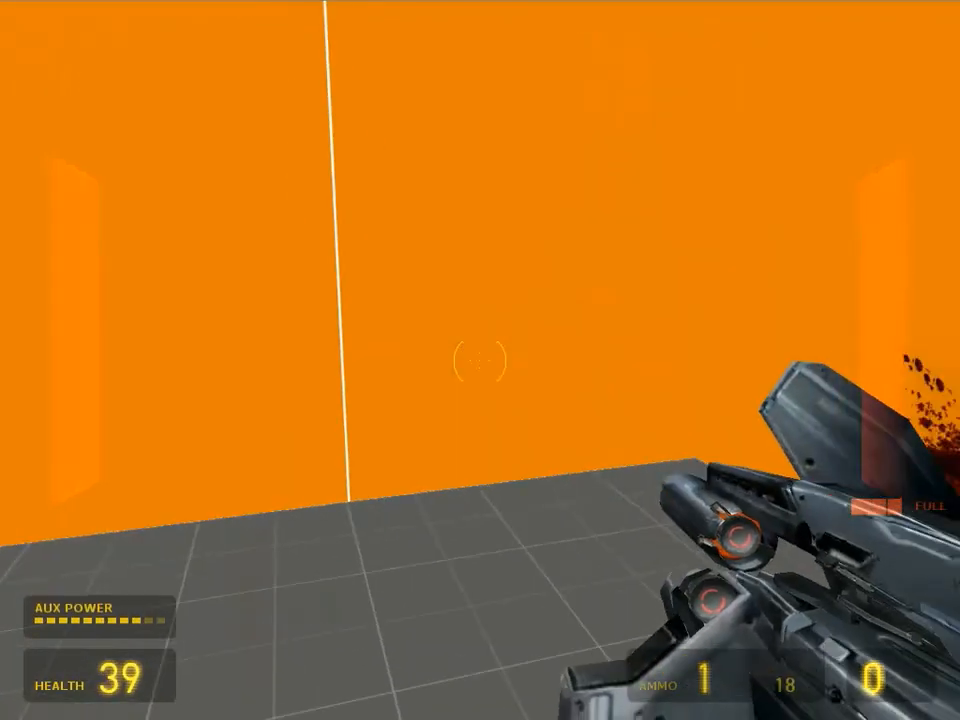
Sprint around the room past the fallen soldiers and back off to face the spawn point again
{"action": "key", "text": "shift+w"}
{"action": "key", "text": "s"}
{"action": "key", "text": "w"}
{"action": "key", "text": "shift+w"}
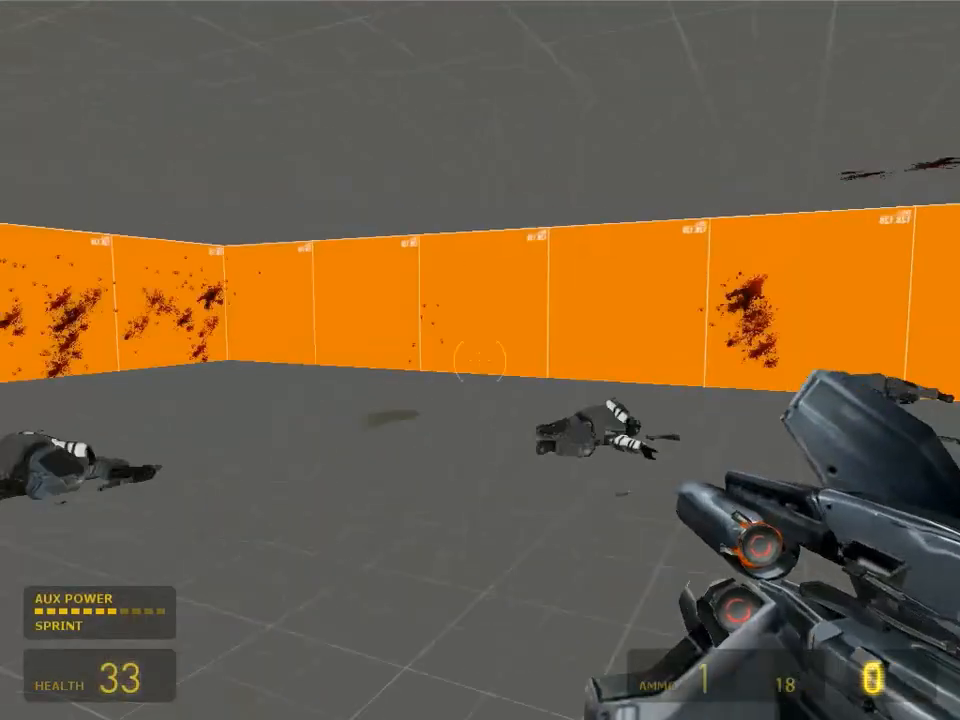
{"action": "key", "text": "w"}
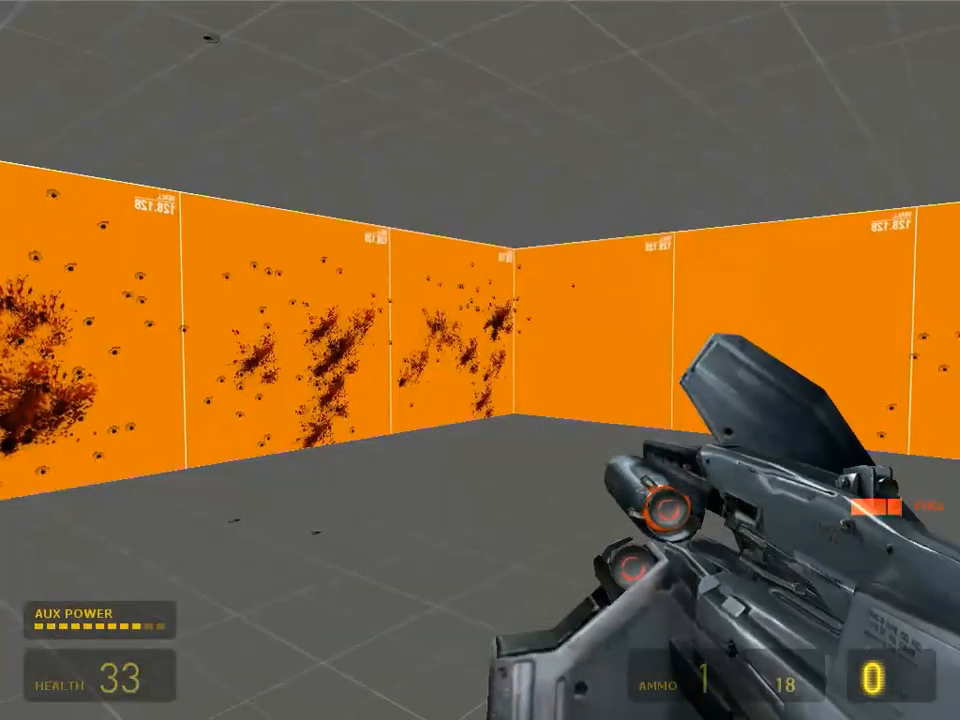
{"action": "key", "text": "s"}
{"action": "key", "text": "s"}
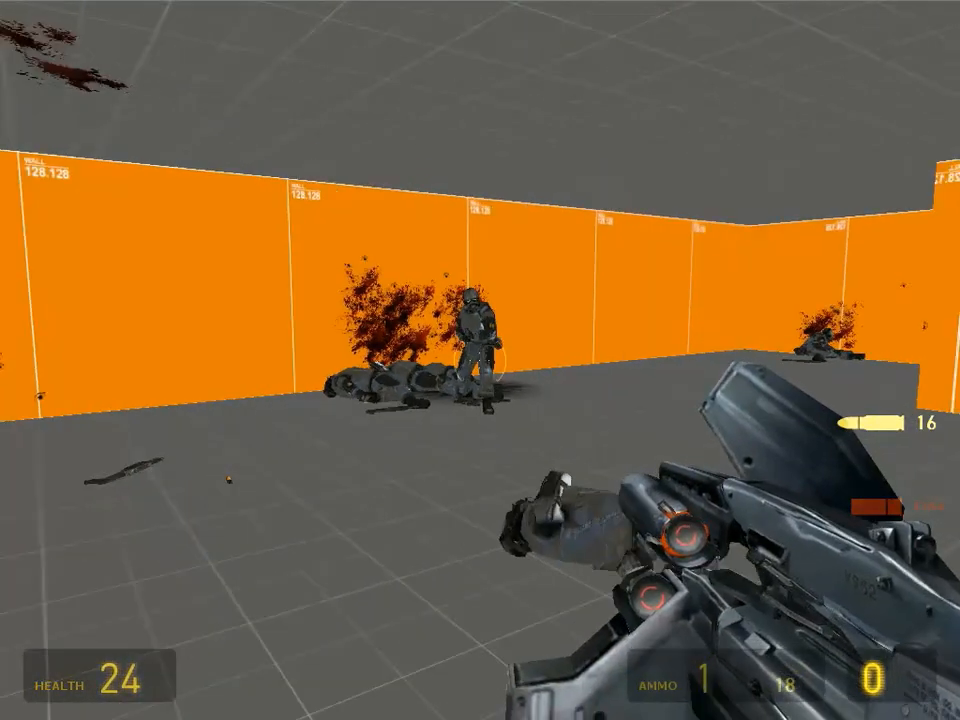
Use up the pulse rifle's magazine, retreat while it reloads, and shoot the next soldier at the spawn point
{"action": "left_click", "coordinate": [480, 360]}
{"action": "key", "text": "w"}
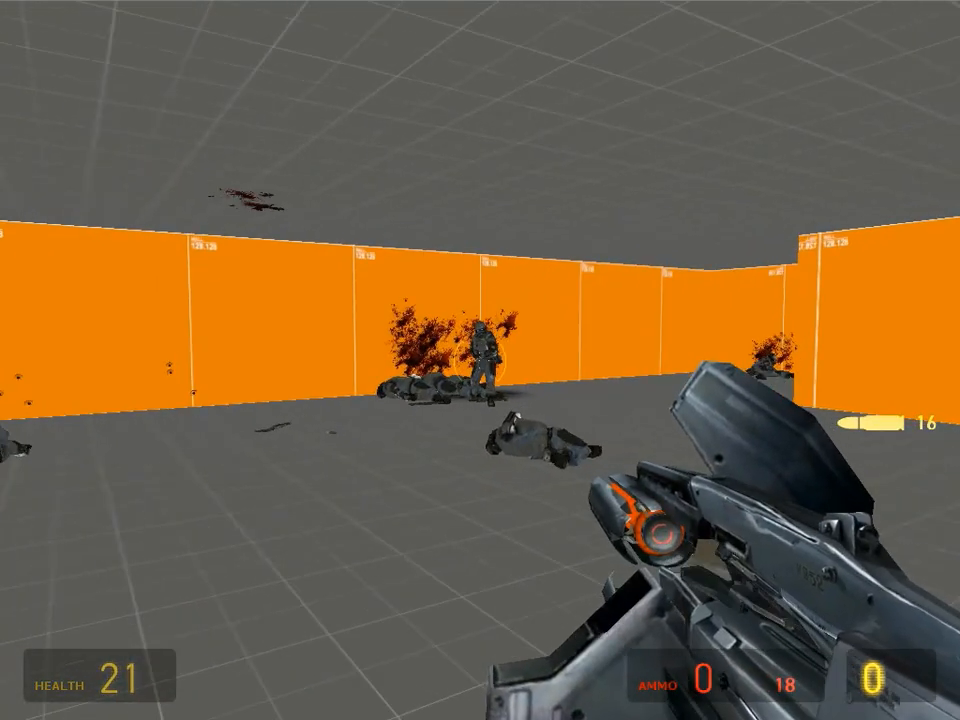
{"action": "key", "text": "d"}
{"action": "key", "text": "shift+s"}
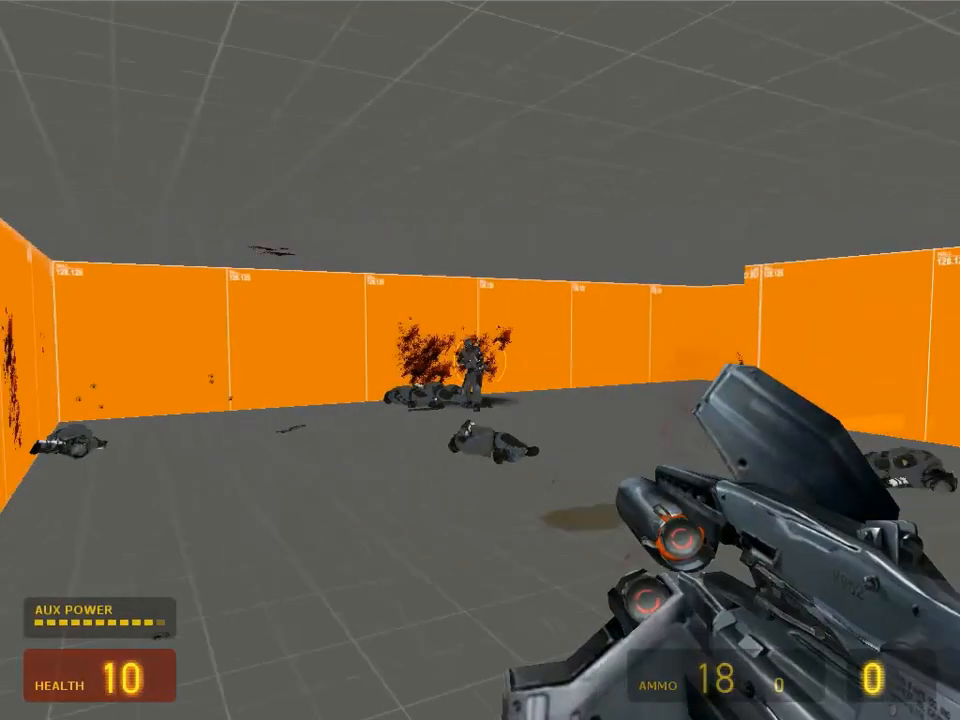
{"action": "key", "text": "w"}
{"action": "key", "text": "w"}
{"action": "left_click", "coordinate": [480, 360]}
{"action": "key", "text": "d"}
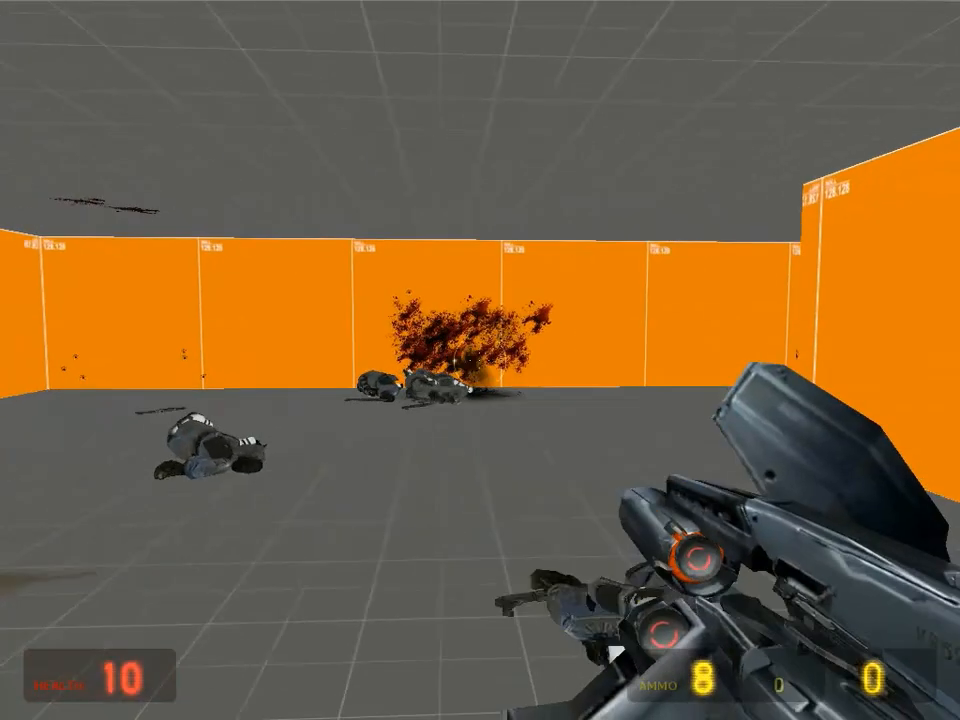
End the spawner playtest with the exit console command and close the compile log
{"action": "key", "text": "grave"}
{"action": "type", "text": "exit"}
{"action": "key", "text": "Return"}
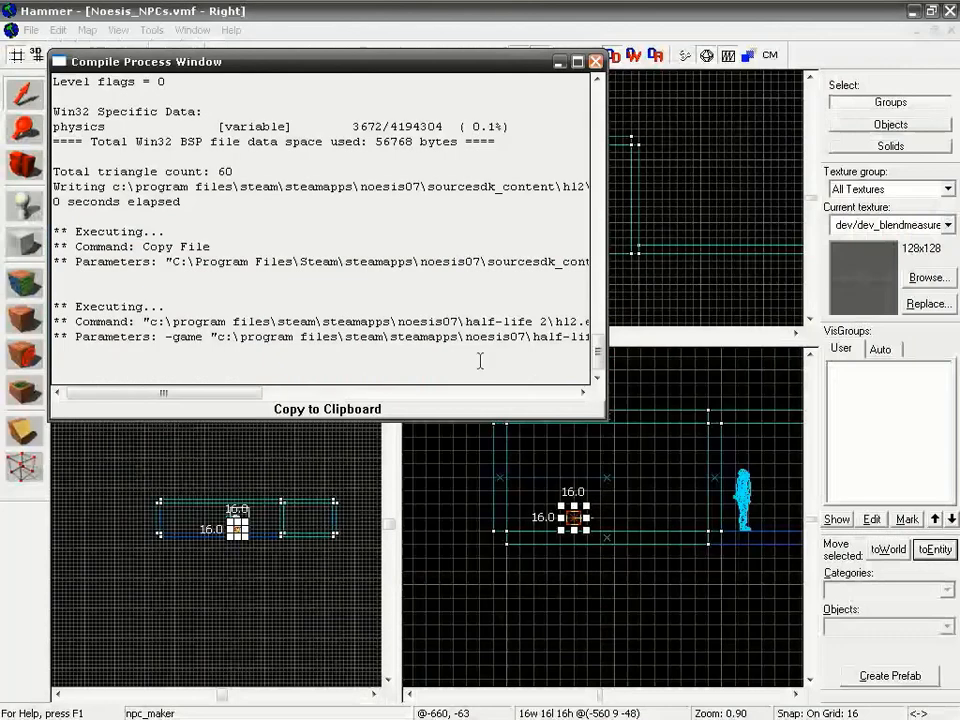
{"action": "left_click", "coordinate": [595, 61]}
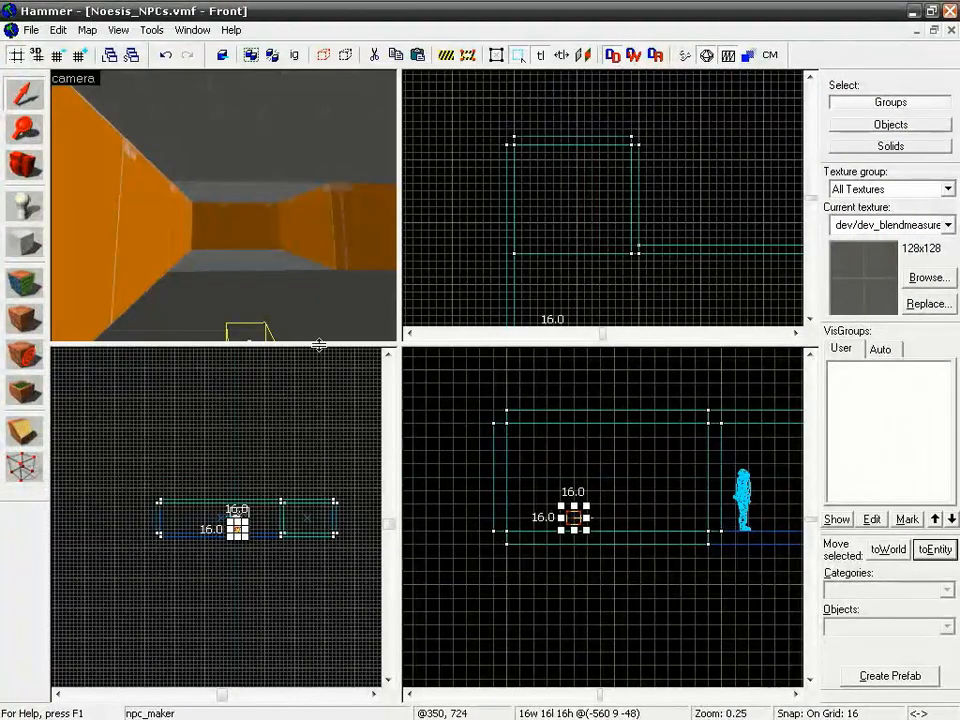
Delete the npc_maker from the room's floor
{"action": "key", "text": "z"}
{"action": "key", "text": "d"}
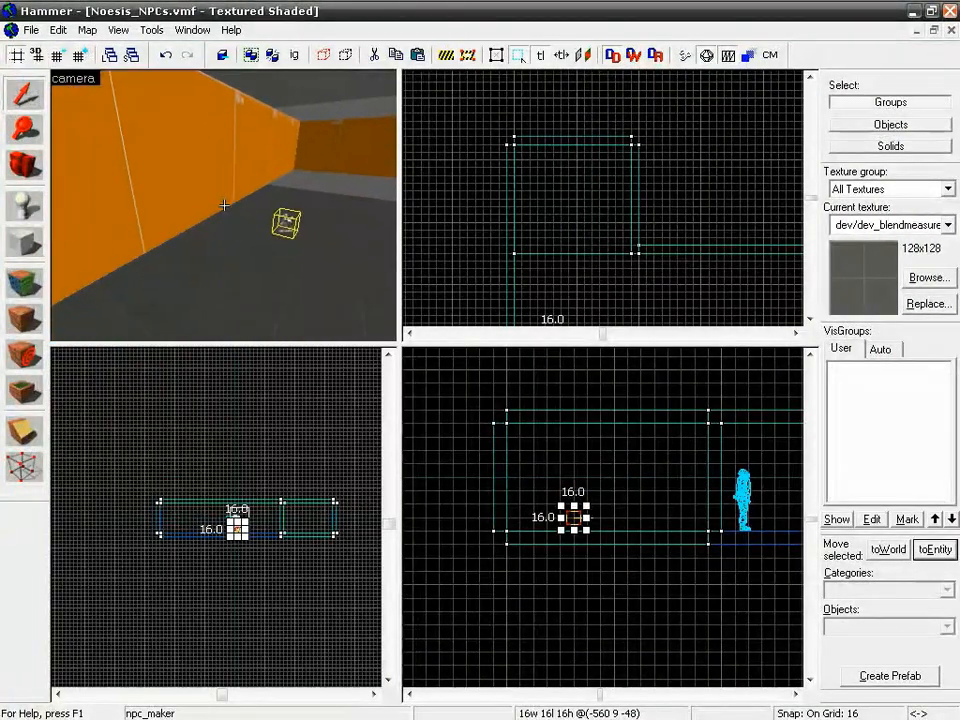
{"action": "key", "text": "z"}
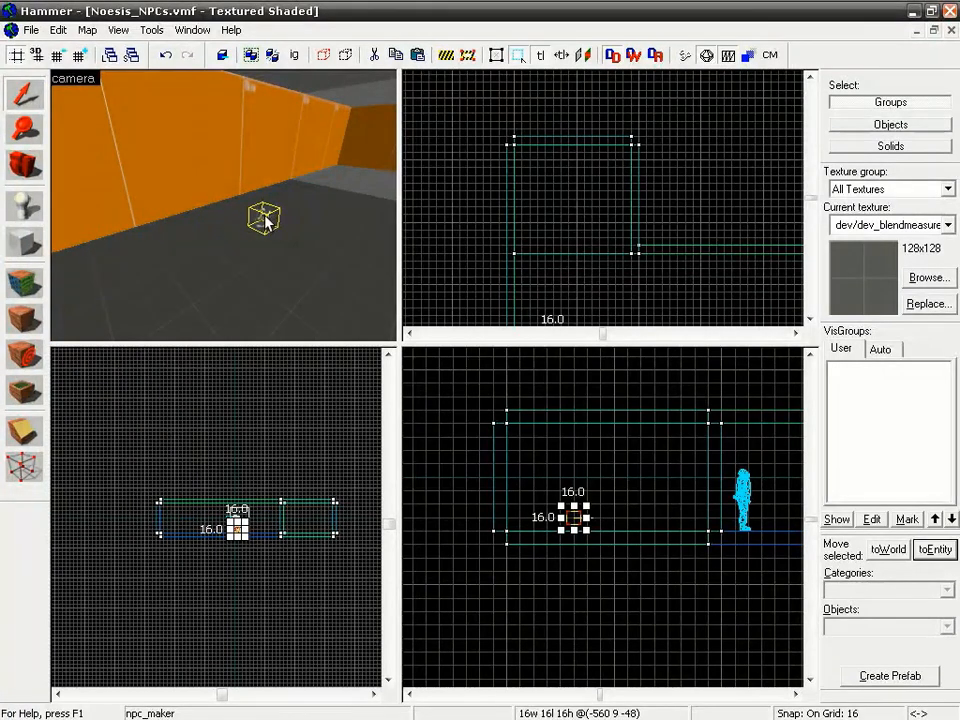
{"action": "key", "text": "Escape"}
Place an npc_template_maker entity on the room's floor near the orange wall
{"action": "left_click", "coordinate": [24, 207]}
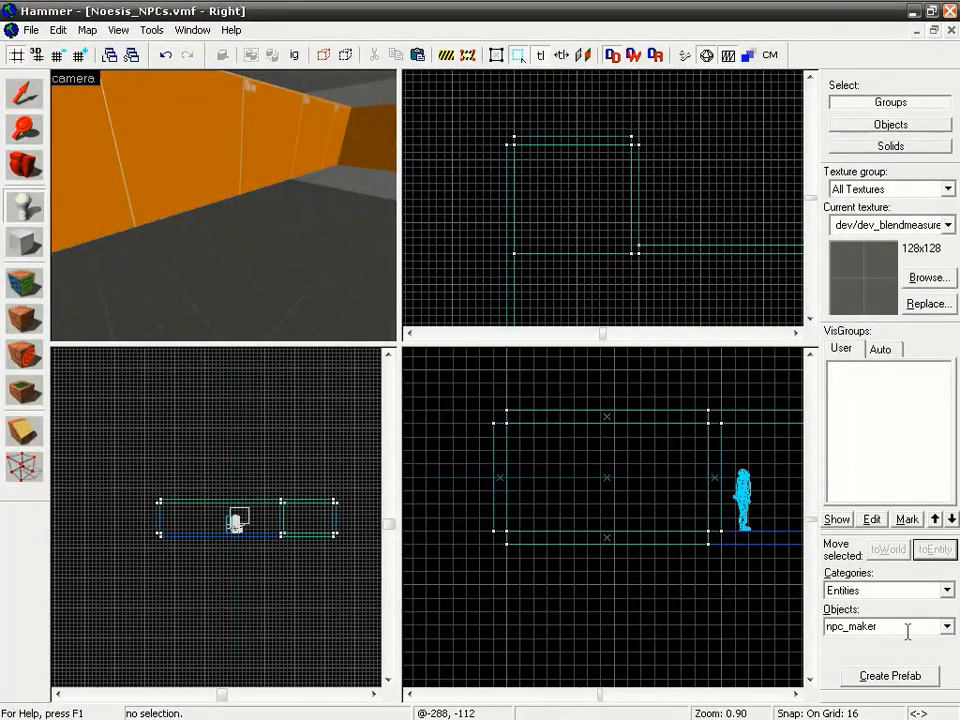
{"action": "left_click", "coordinate": [887, 627]}
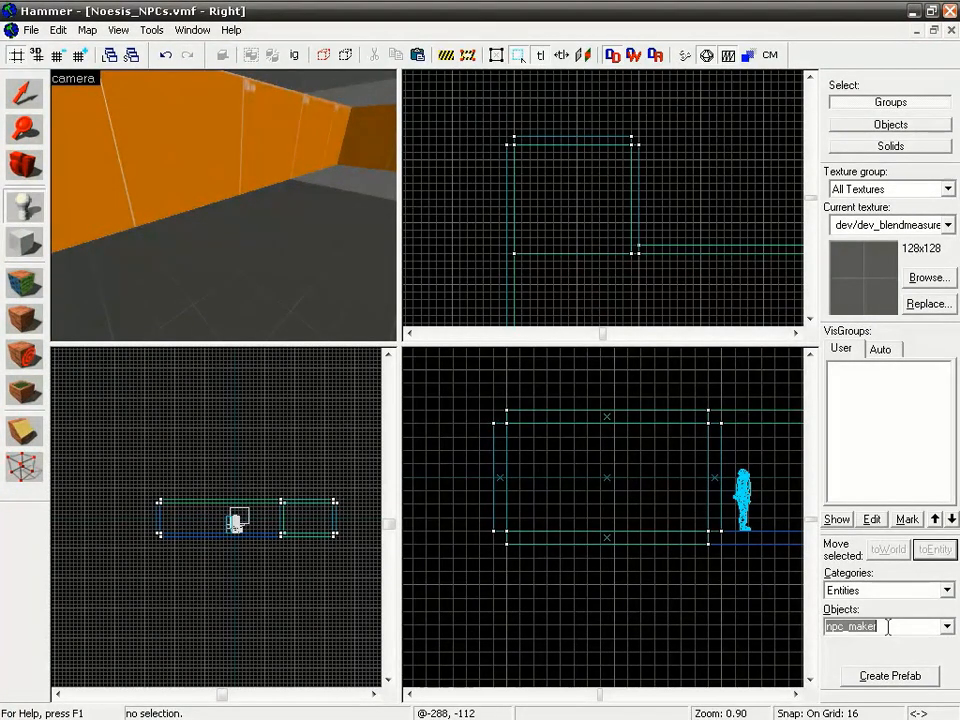
{"action": "type", "text": "npc_"}
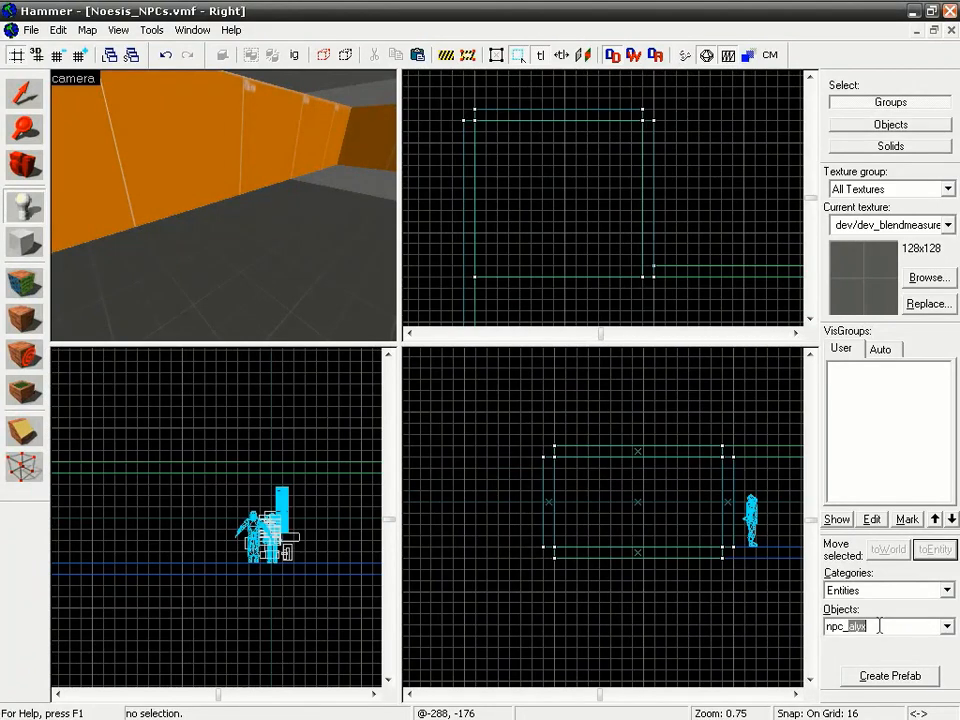
{"action": "type", "text": "tem"}
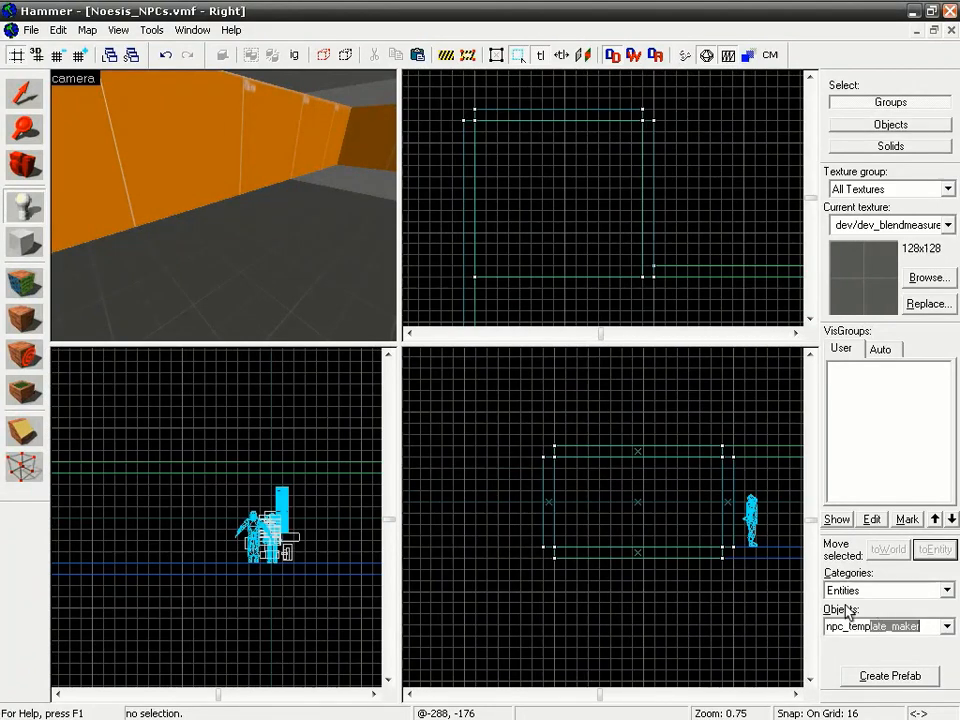
{"action": "type", "text": "plate_maker"}
{"action": "left_click", "coordinate": [212, 253]}
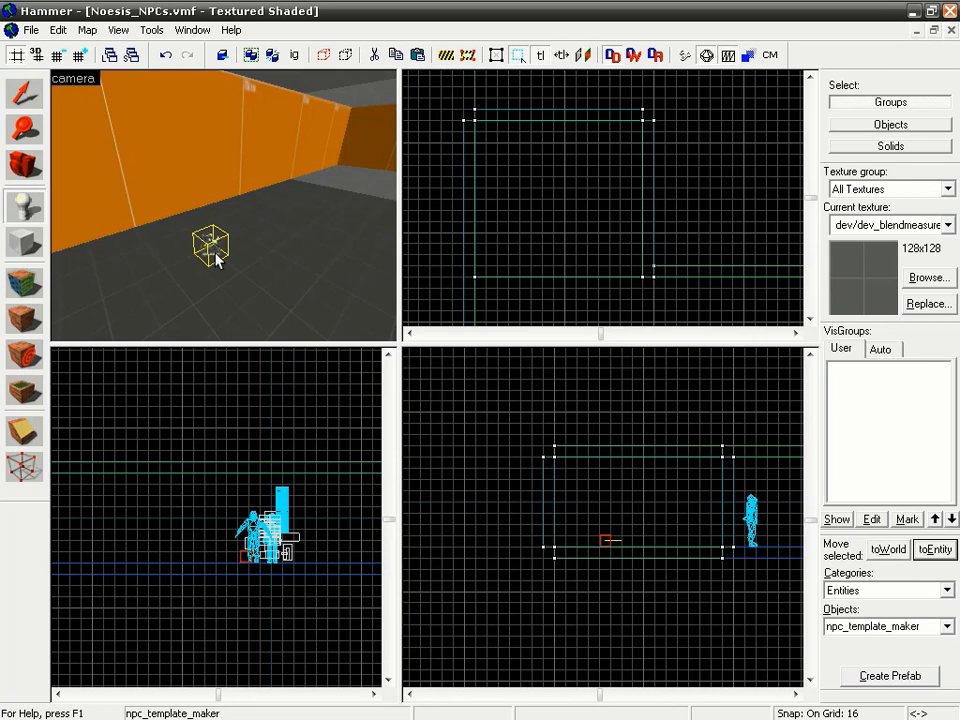
Go through the npc_template_maker's Num. of NPCs, Frequency, Max Live NPCs and Name of template NPC properties
{"action": "key", "text": "alt+Return"}
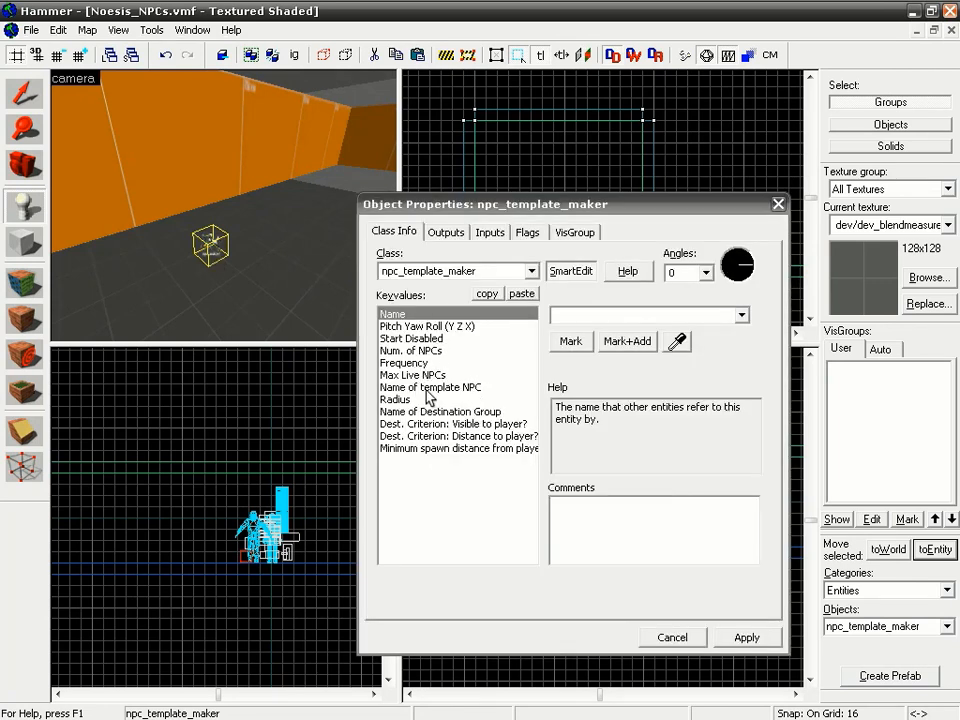
{"action": "left_click", "coordinate": [432, 351]}
{"action": "left_click_drag", "start_coordinate": [576, 318], "coordinate": [521, 313]}
{"action": "left_click", "coordinate": [421, 363]}
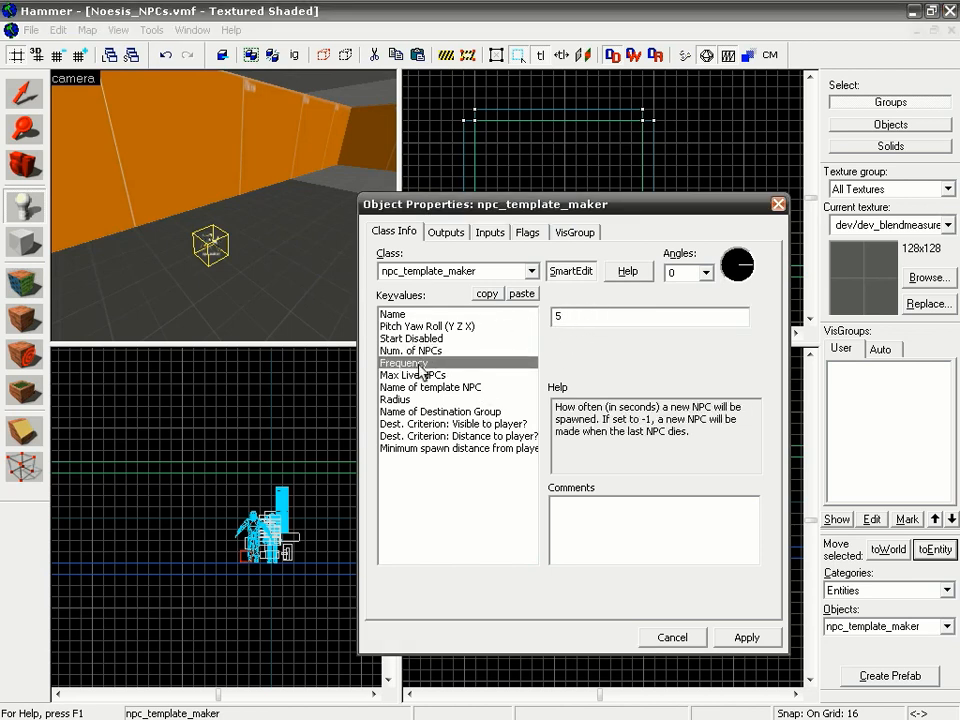
{"action": "left_click", "coordinate": [430, 375]}
{"action": "left_click_drag", "start_coordinate": [568, 316], "coordinate": [539, 316]}
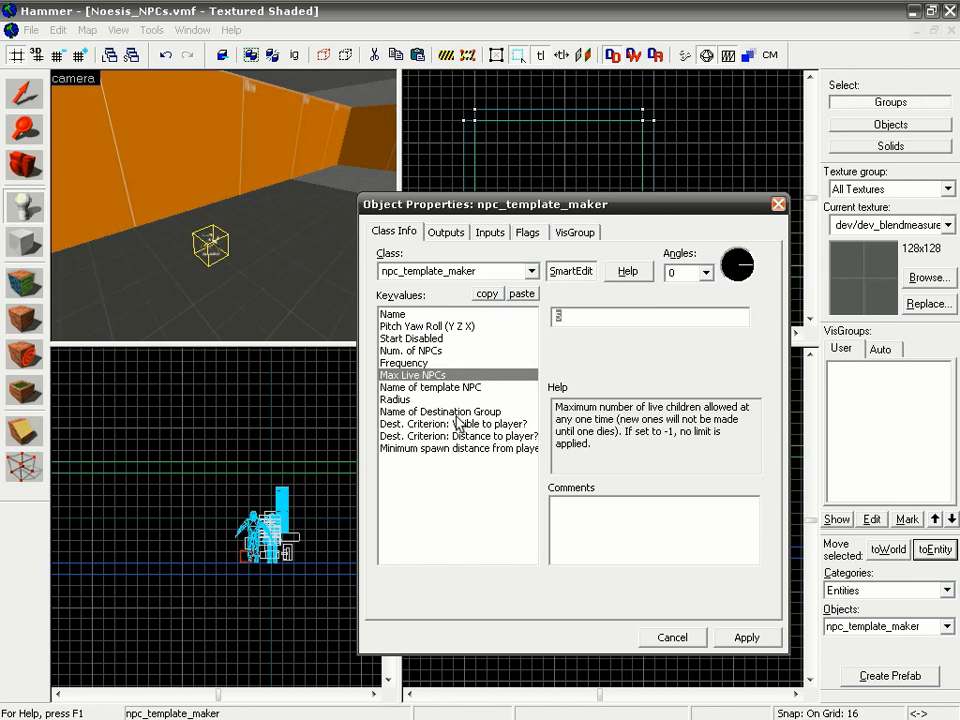
{"action": "left_click", "coordinate": [405, 399]}
{"action": "left_click", "coordinate": [420, 387]}
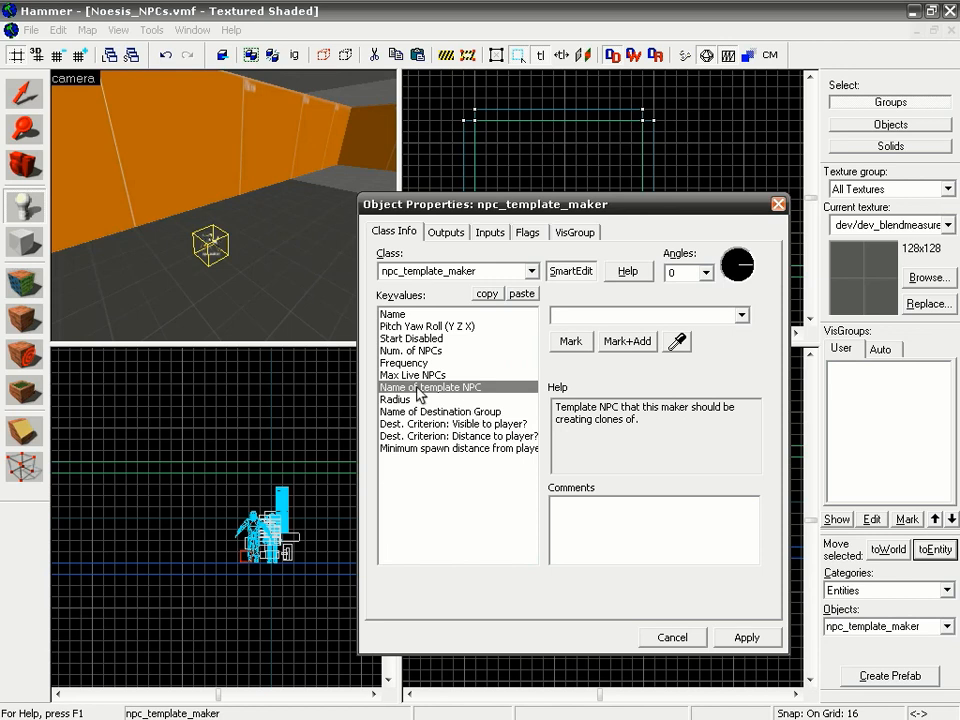
{"action": "left_click", "coordinate": [741, 315]}
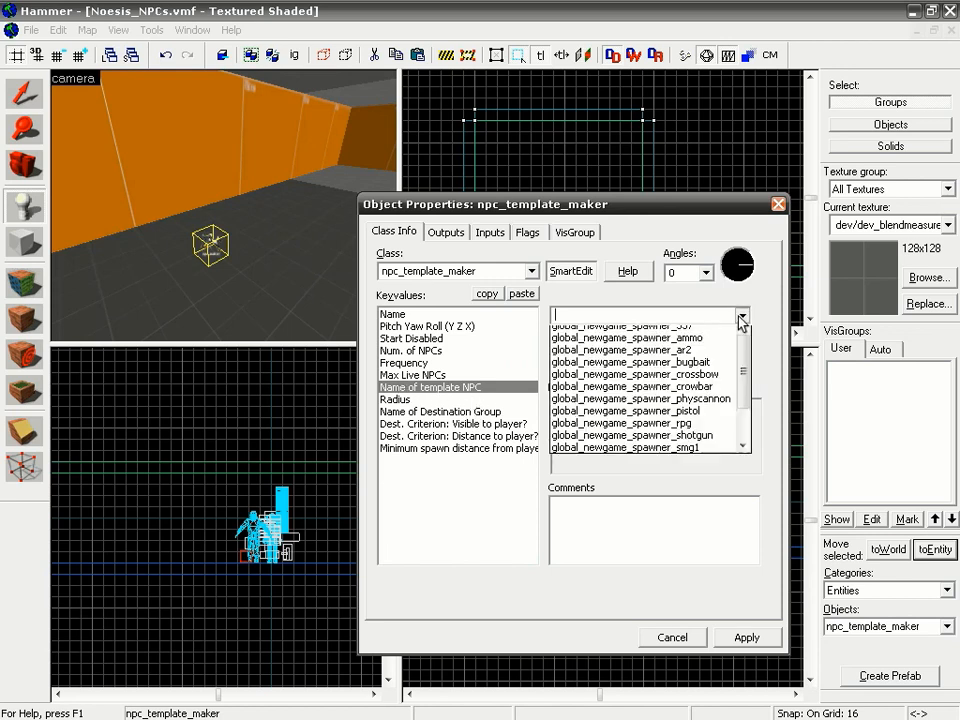
{"action": "left_click", "coordinate": [724, 317]}
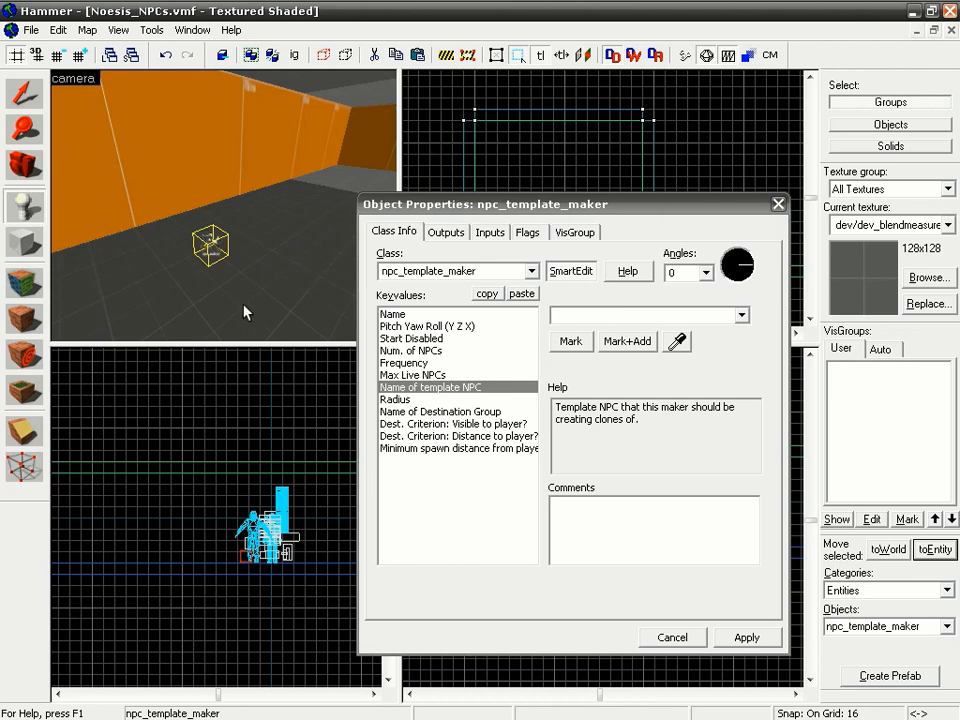
Select the npc_combine_s standing in the room and set its Weapons property to AR2
{"action": "key", "text": "z"}
{"action": "key", "text": "s"}
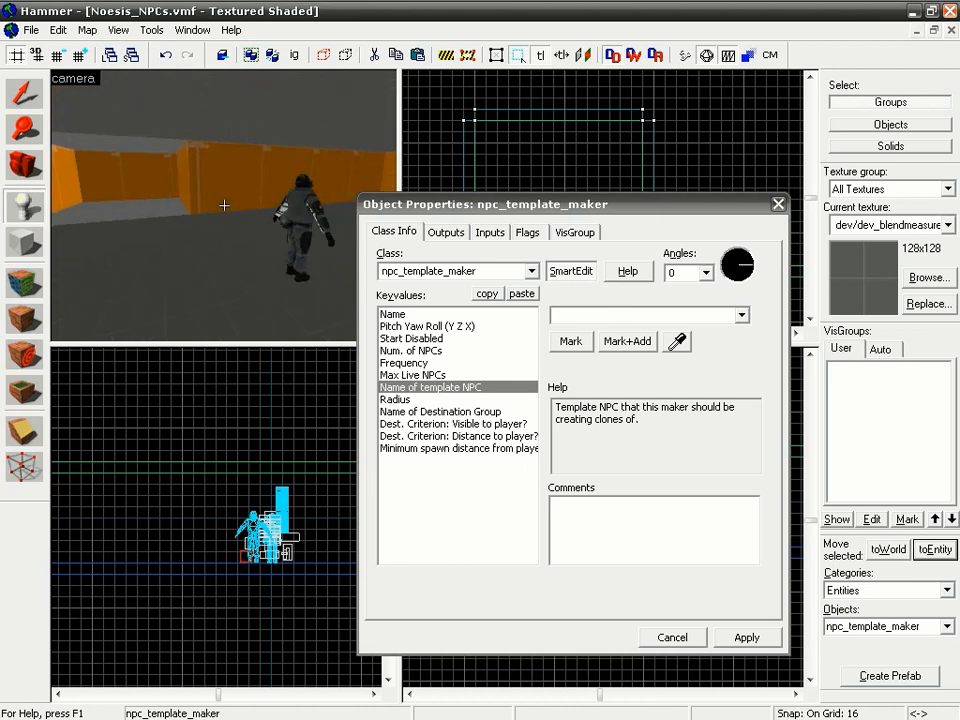
{"action": "key", "text": "z"}
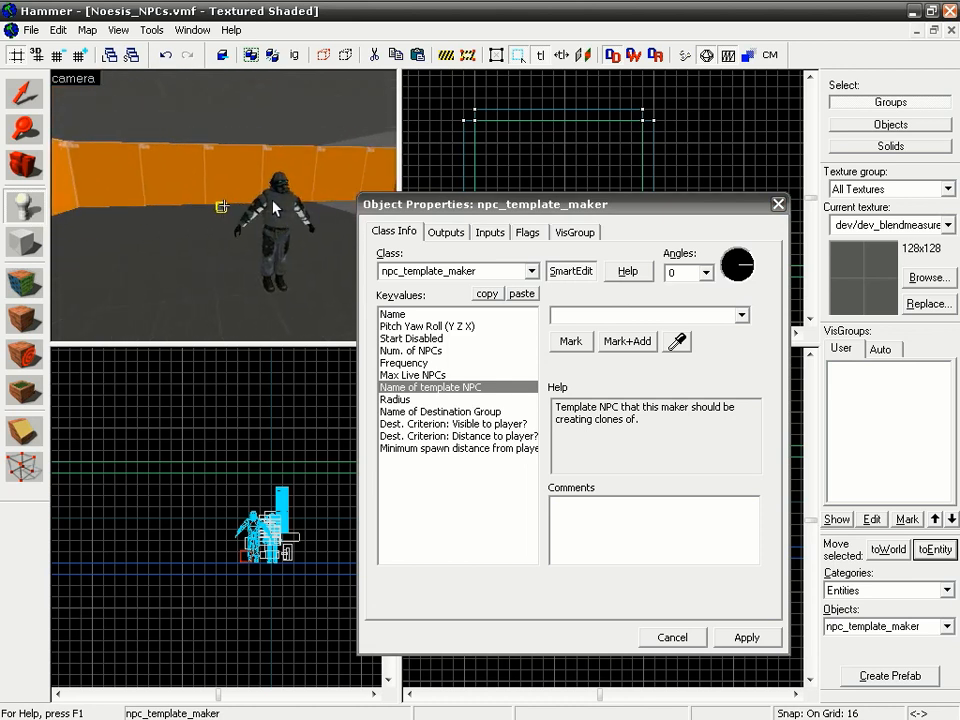
{"action": "left_click", "coordinate": [22, 88]}
{"action": "left_click", "coordinate": [270, 212]}
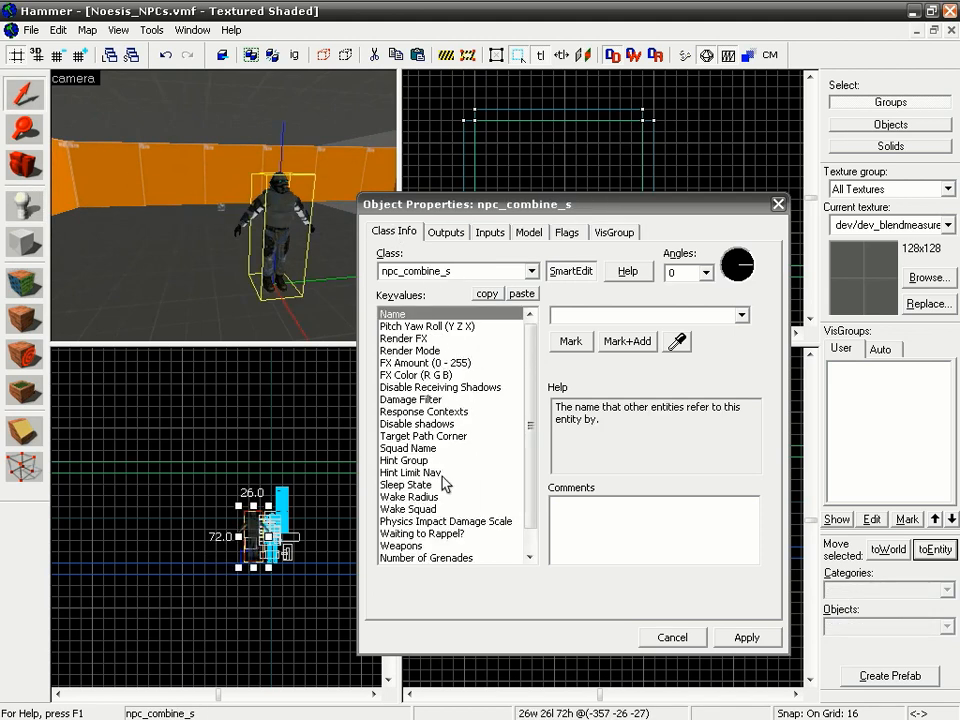
{"action": "left_click", "coordinate": [413, 546]}
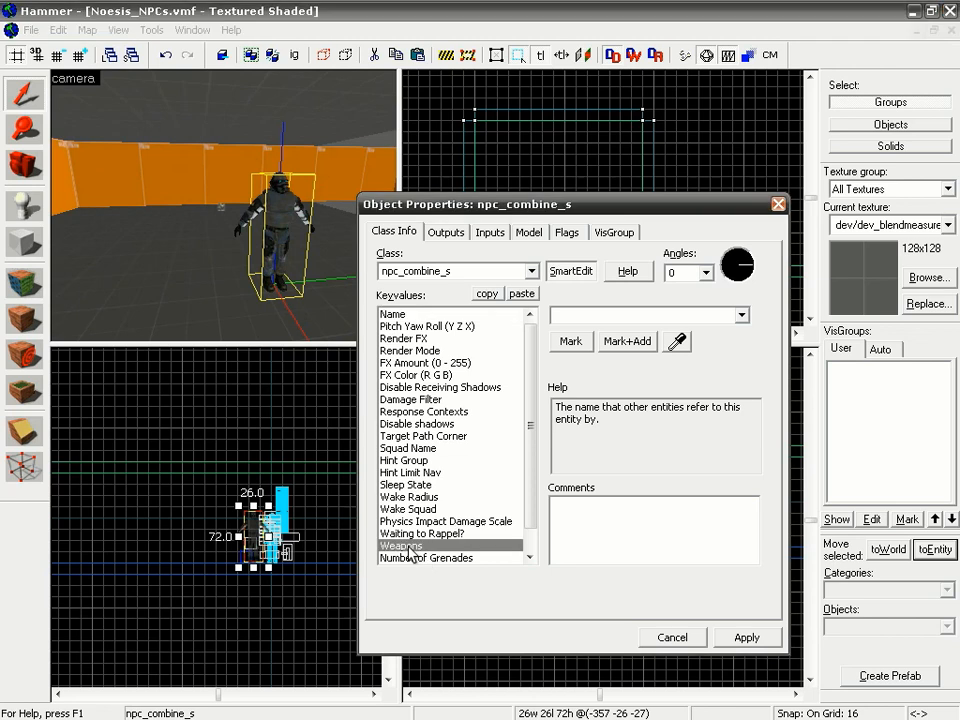
{"action": "left_click", "coordinate": [741, 315]}
{"action": "left_click", "coordinate": [580, 329]}
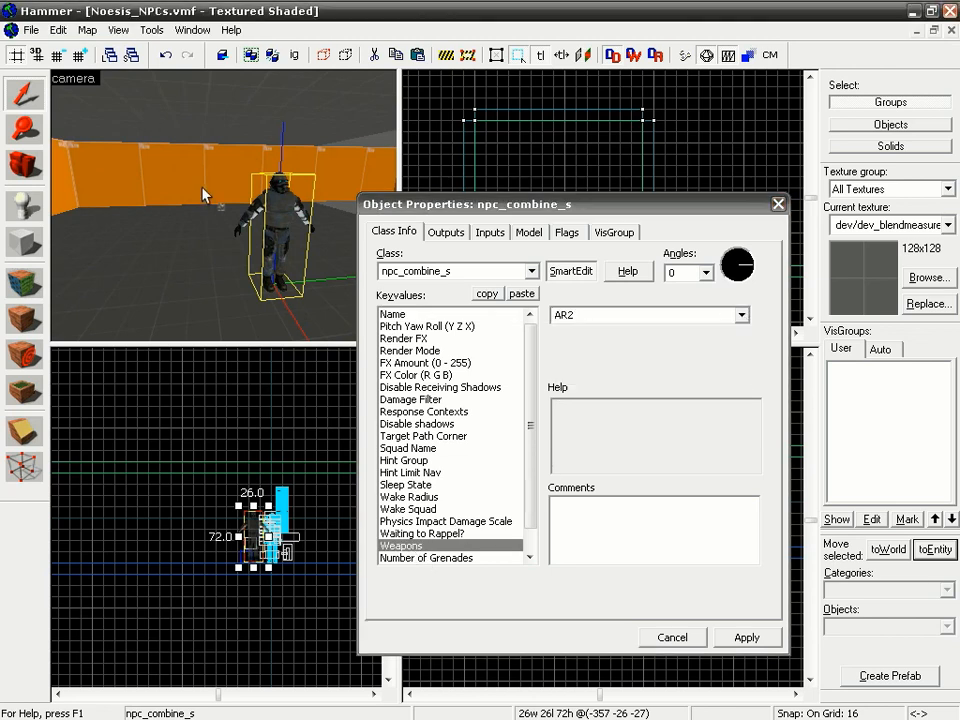
Name the combine soldier combine_s_template and apply the change
{"action": "mouse_move", "coordinate": [529, 455]}
{"action": "left_mouse_down"}
{"action": "mouse_move", "coordinate": [530, 514]}
{"action": "mouse_move", "coordinate": [530, 435]}
{"action": "left_mouse_up"}
{"action": "left_click", "coordinate": [529, 368]}
{"action": "left_click", "coordinate": [415, 315]}
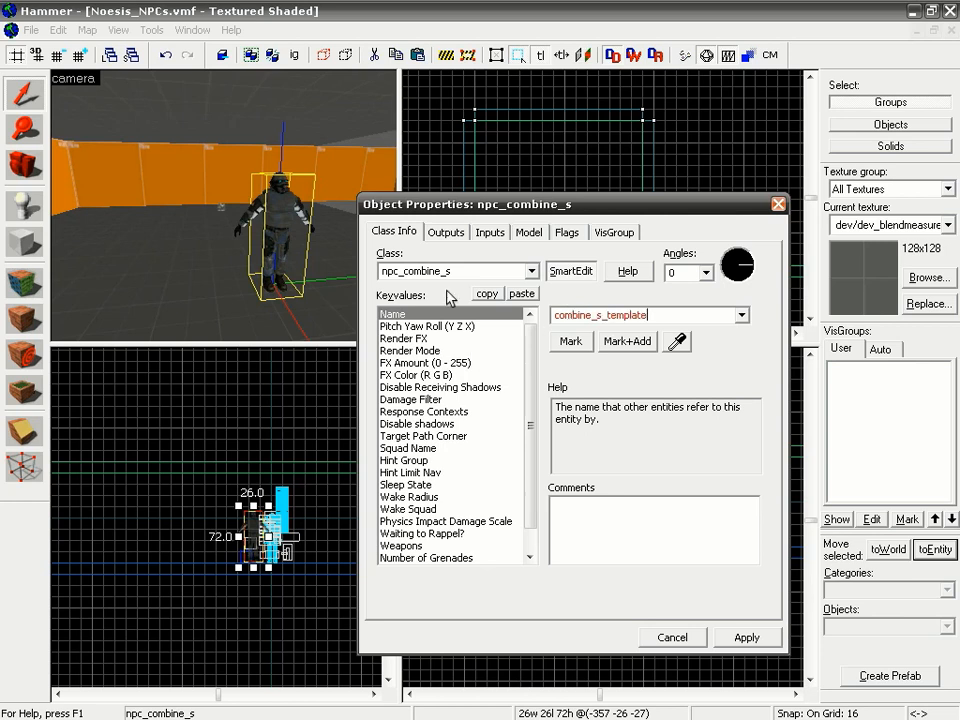
{"action": "left_click", "coordinate": [746, 637]}
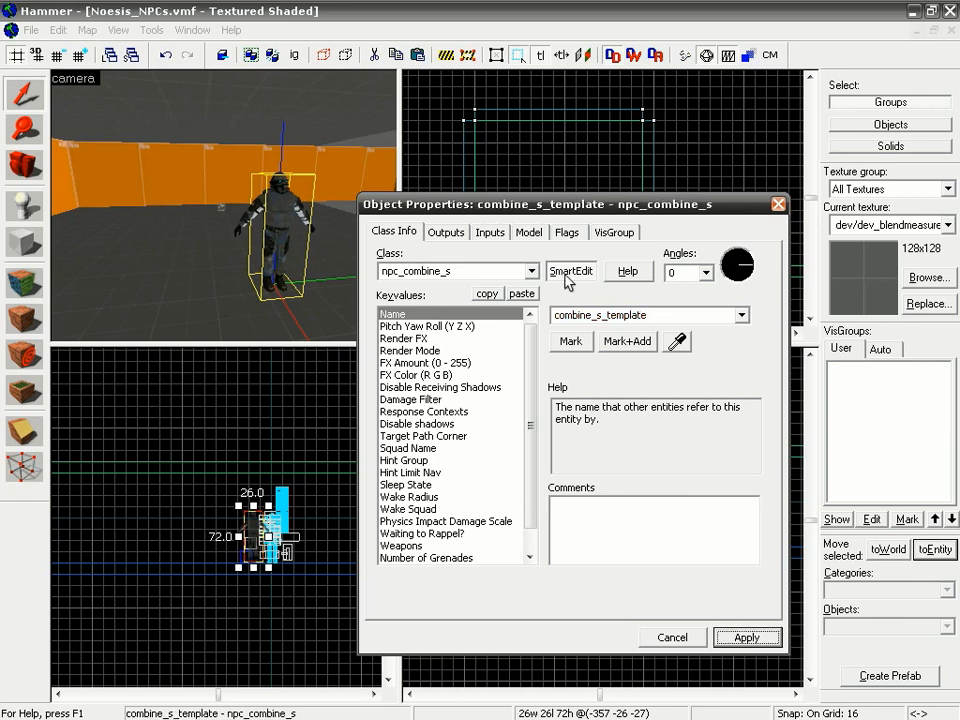
Enable the soldier's Template NPC flag, apply it and close the properties
{"action": "left_click", "coordinate": [566, 233]}
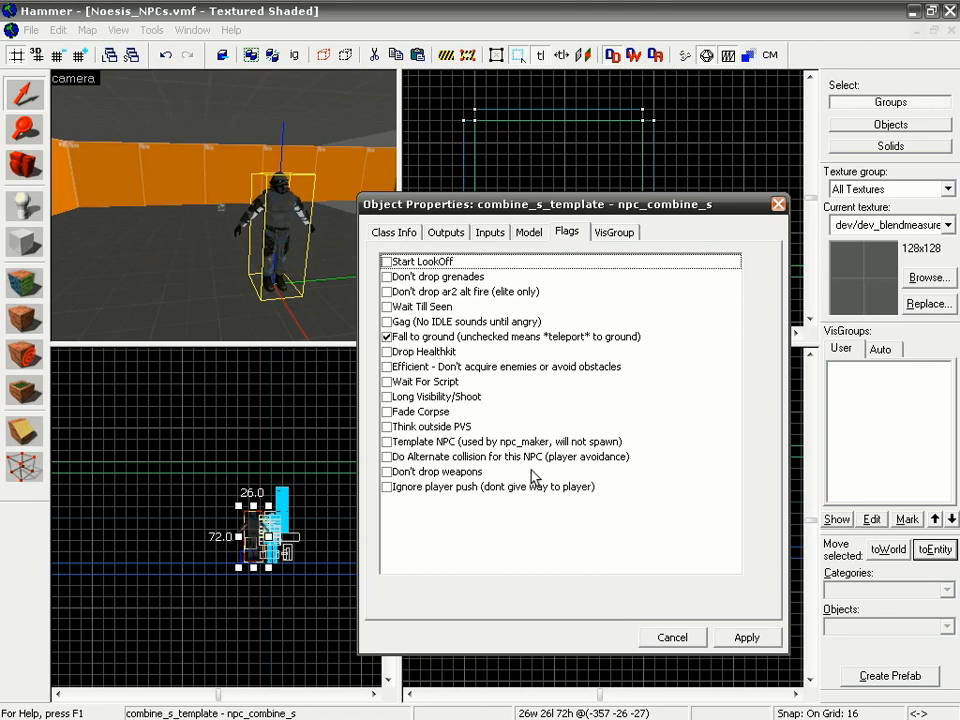
{"action": "left_click", "coordinate": [388, 443]}
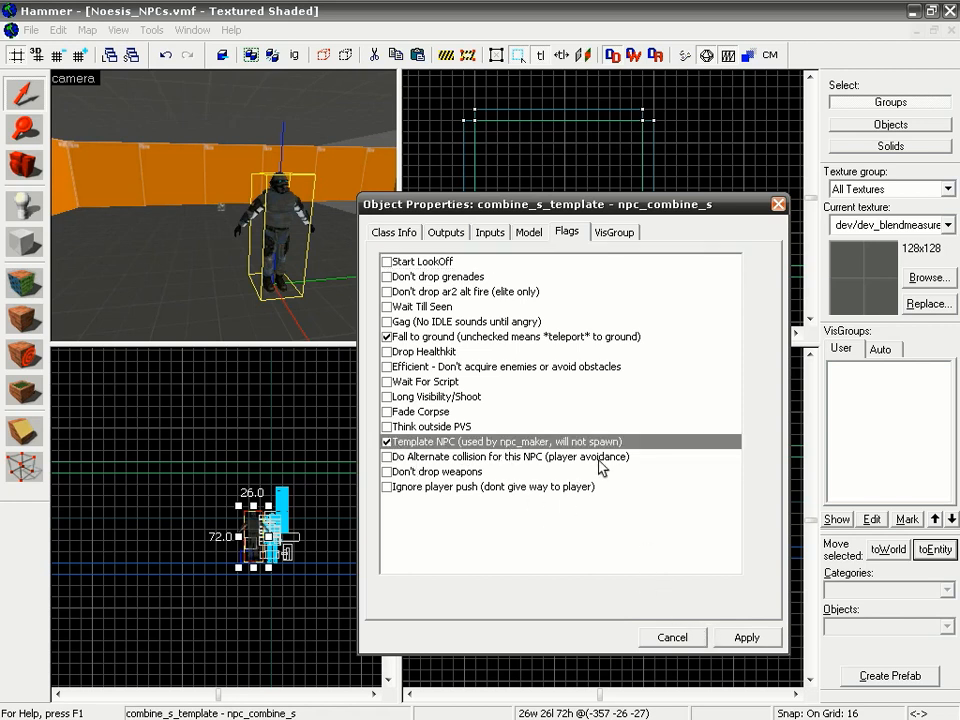
{"action": "left_click", "coordinate": [747, 640]}
{"action": "left_click", "coordinate": [779, 204]}
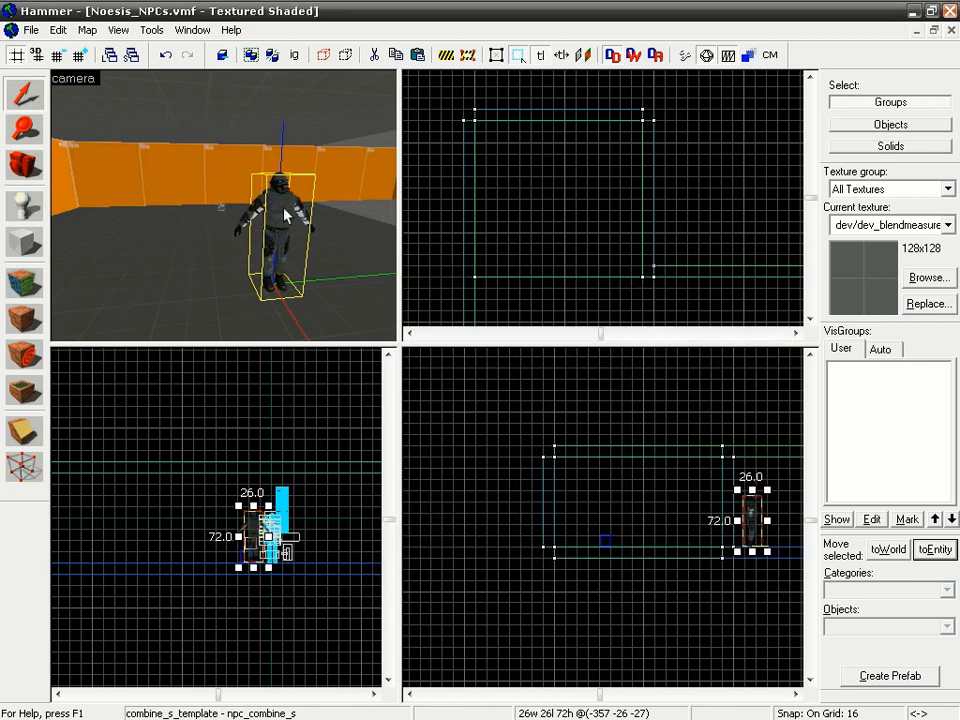
Set the npc_template_maker's Name of template NPC to combine_s_template
{"action": "left_click", "coordinate": [222, 211]}
{"action": "key", "text": "alt+Return"}
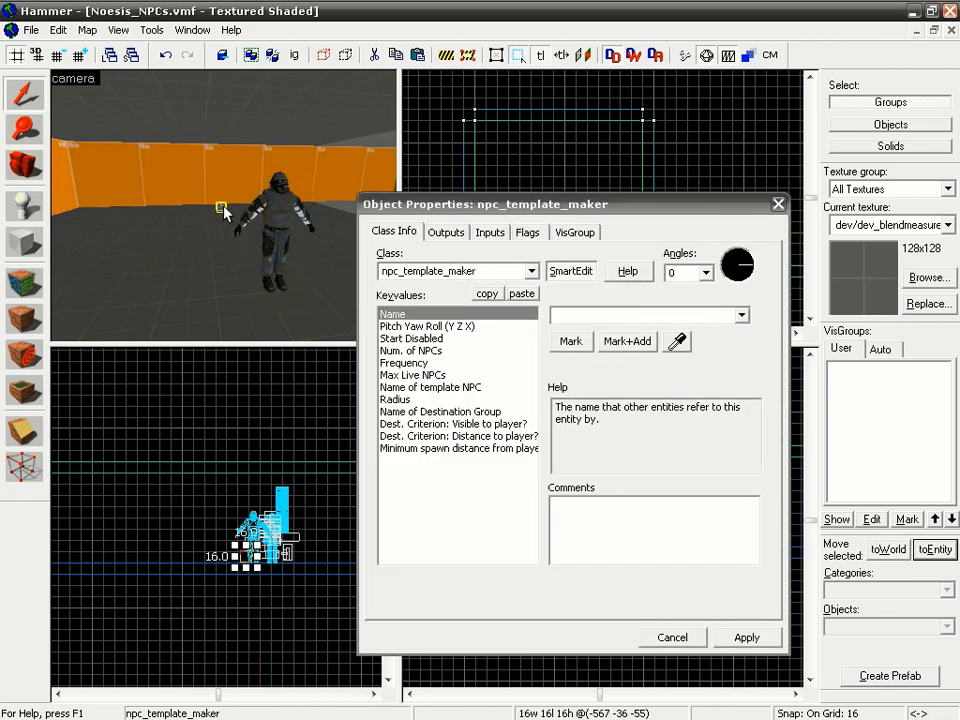
{"action": "left_click", "coordinate": [445, 387]}
{"action": "left_click", "coordinate": [741, 315]}
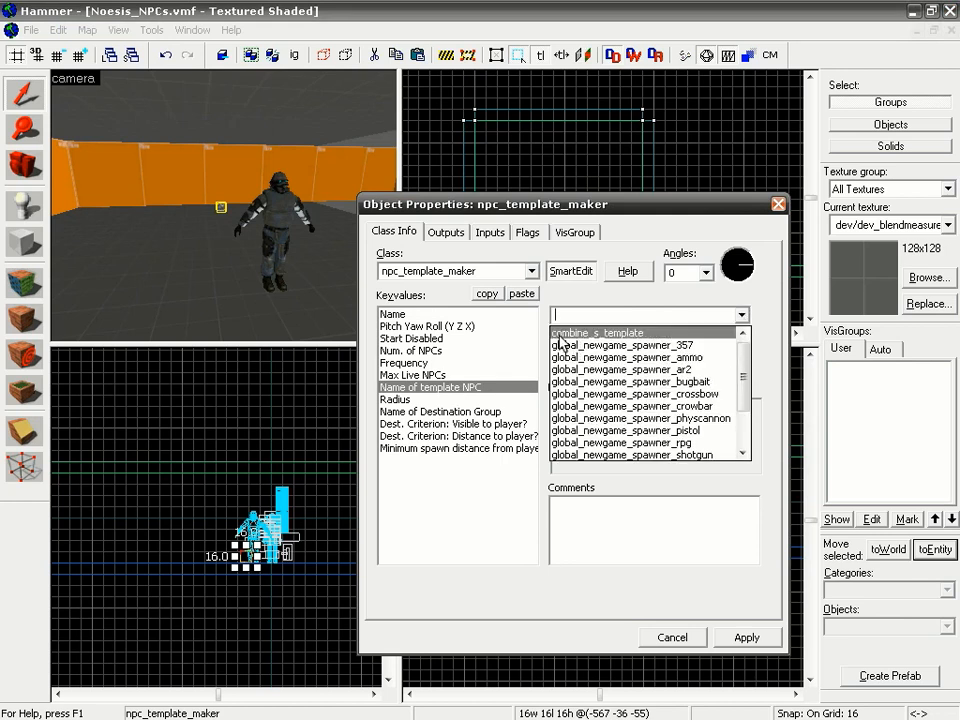
{"action": "left_click", "coordinate": [597, 332]}
Set the template maker's Radius to 600, apply it, and move the entity closer to the combine soldier
{"action": "left_click", "coordinate": [440, 399]}
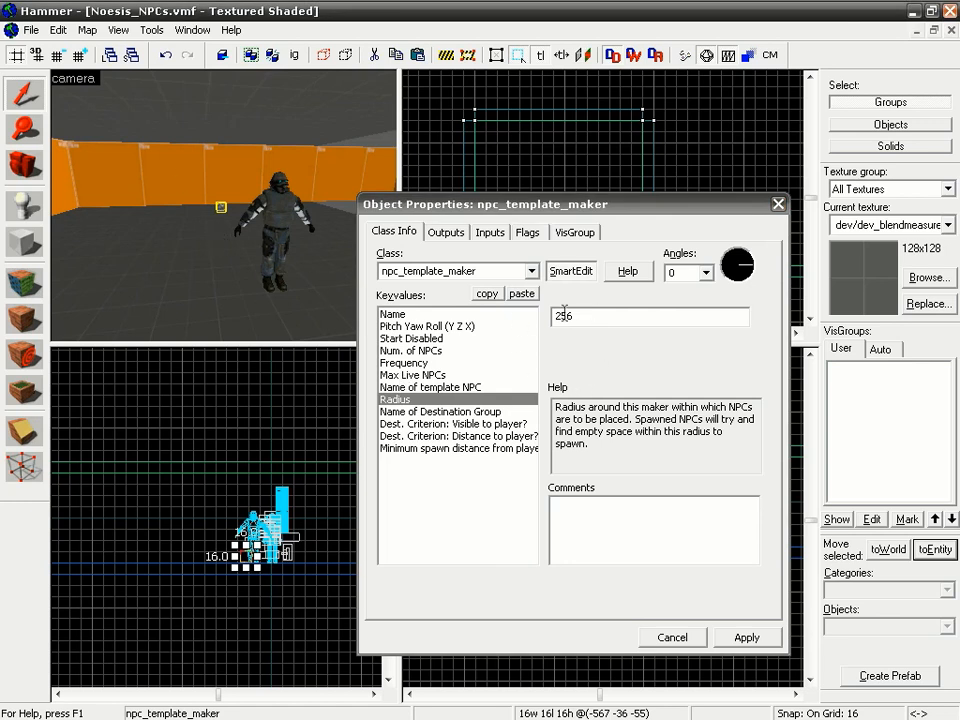
{"action": "left_click_drag", "start_coordinate": [571, 316], "coordinate": [541, 320]}
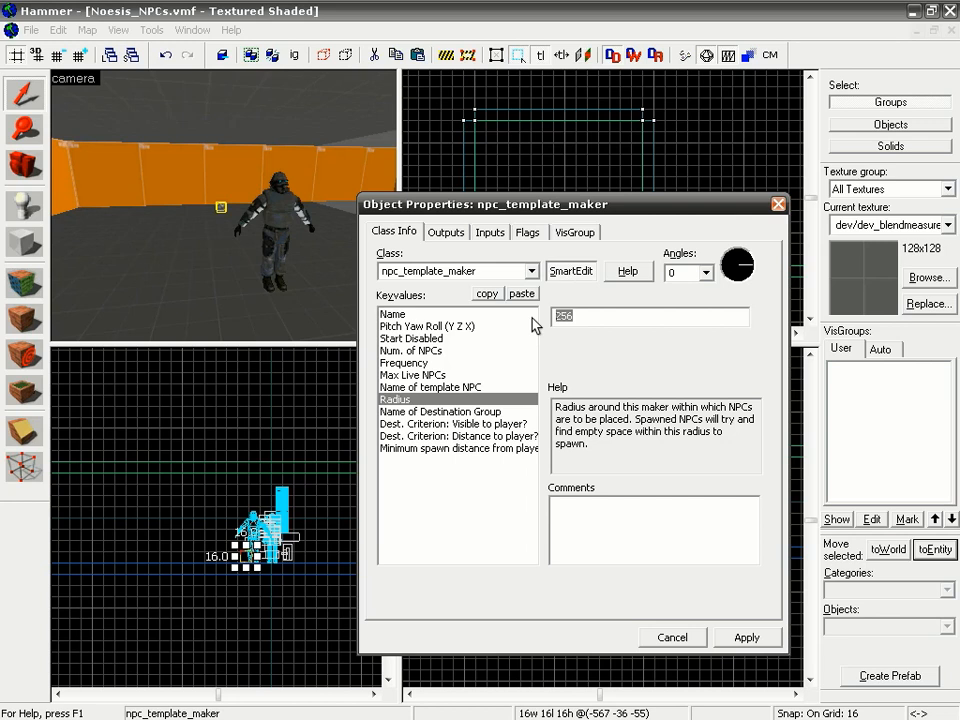
{"action": "left_click", "coordinate": [740, 639]}
{"action": "left_click", "coordinate": [778, 204]}
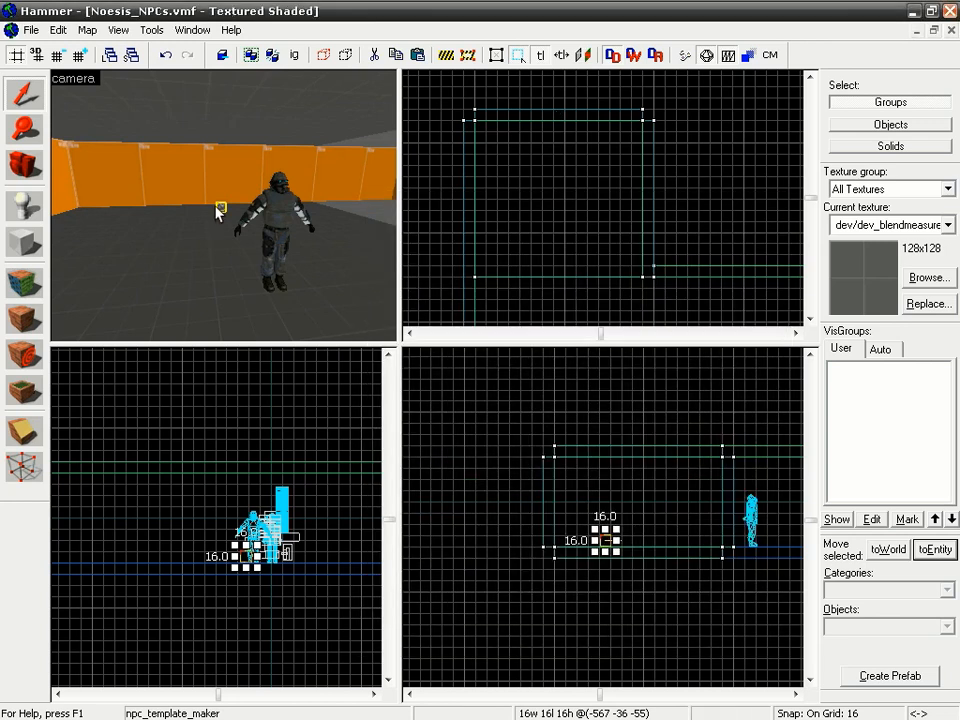
{"action": "left_click_drag", "start_coordinate": [596, 530], "coordinate": [651, 538]}
Read the template maker's destination group, player visibility and player distance criteria, leaving them as they are
{"action": "double_click", "coordinate": [651, 538]}
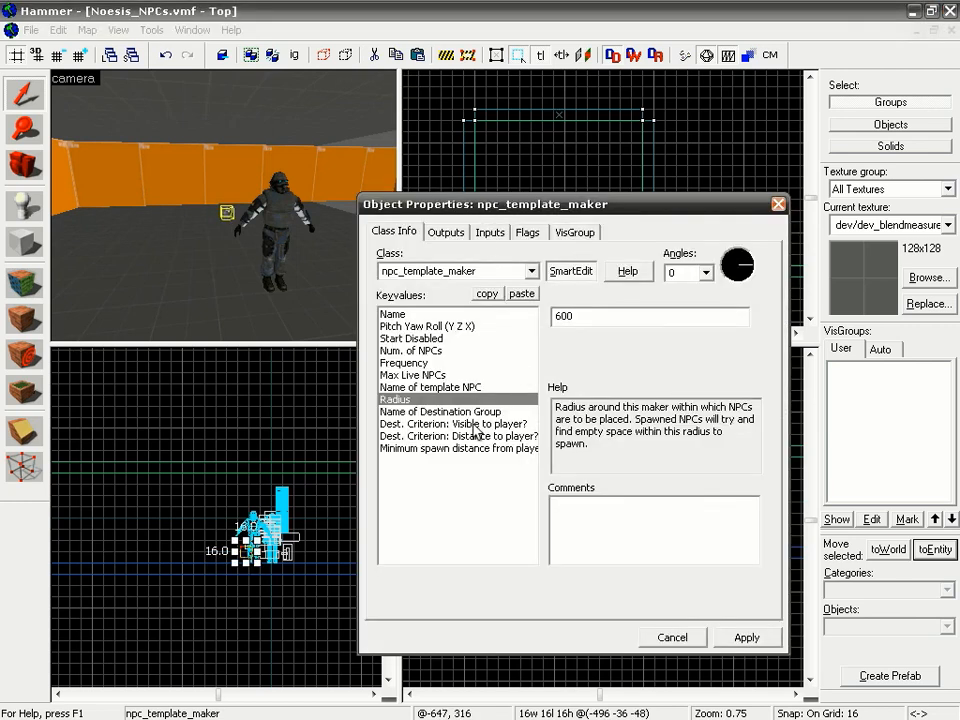
{"action": "left_click", "coordinate": [415, 412]}
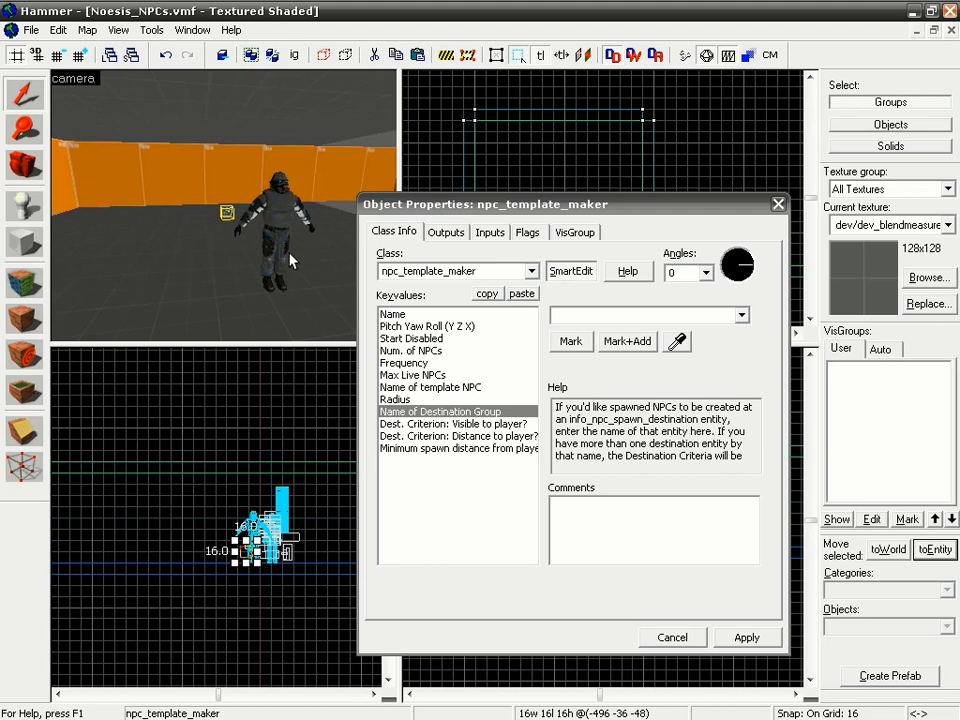
{"action": "left_click", "coordinate": [452, 436]}
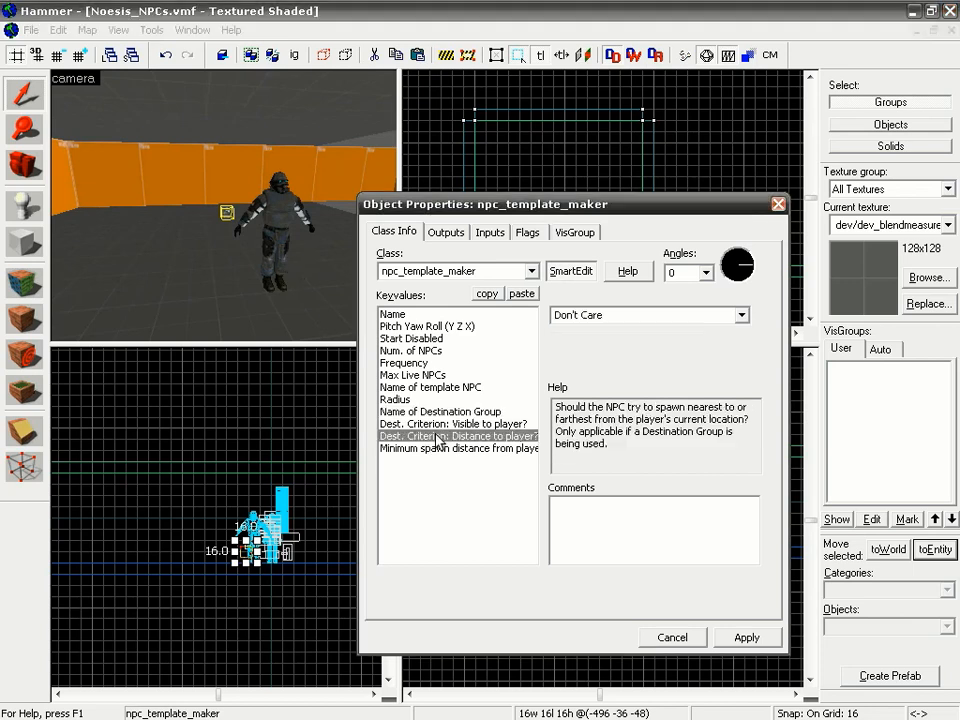
{"action": "key", "text": "Up"}
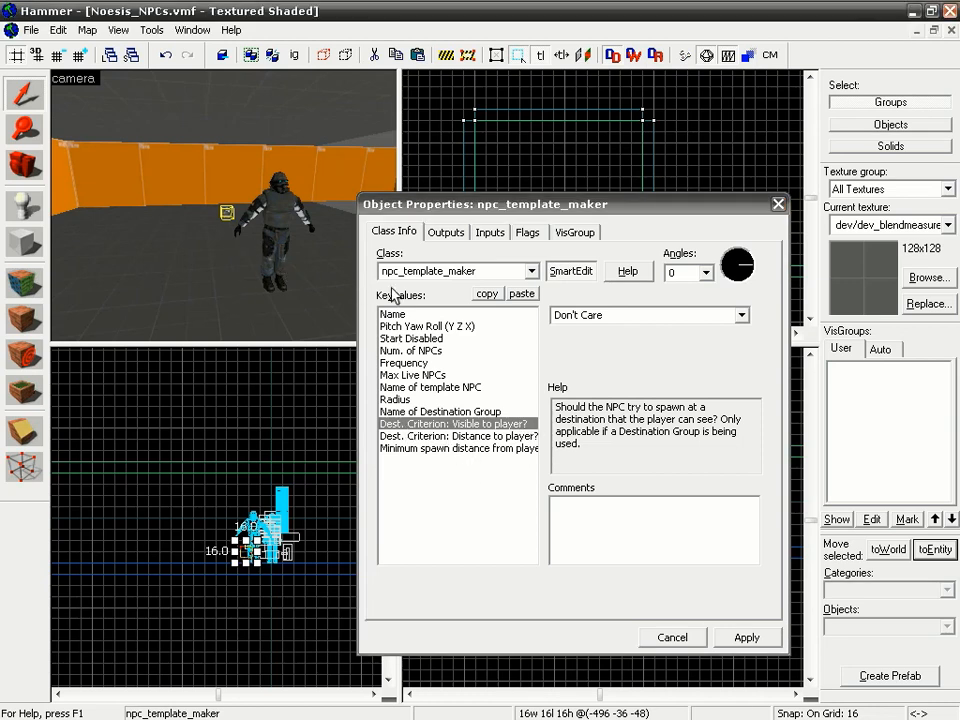
{"action": "left_click", "coordinate": [468, 438]}
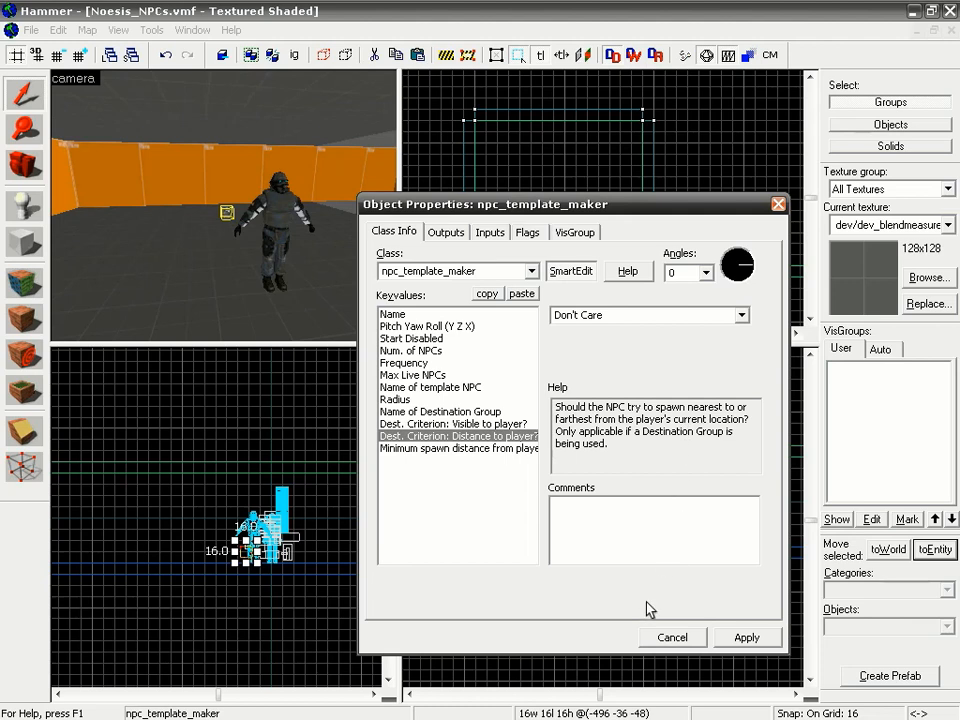
{"action": "left_click", "coordinate": [672, 637]}
Close the template maker's properties and place an info_npc_spawn_destination entity on the floor beside the combine soldier
{"action": "left_click_drag", "start_coordinate": [251, 279], "coordinate": [224, 205]}
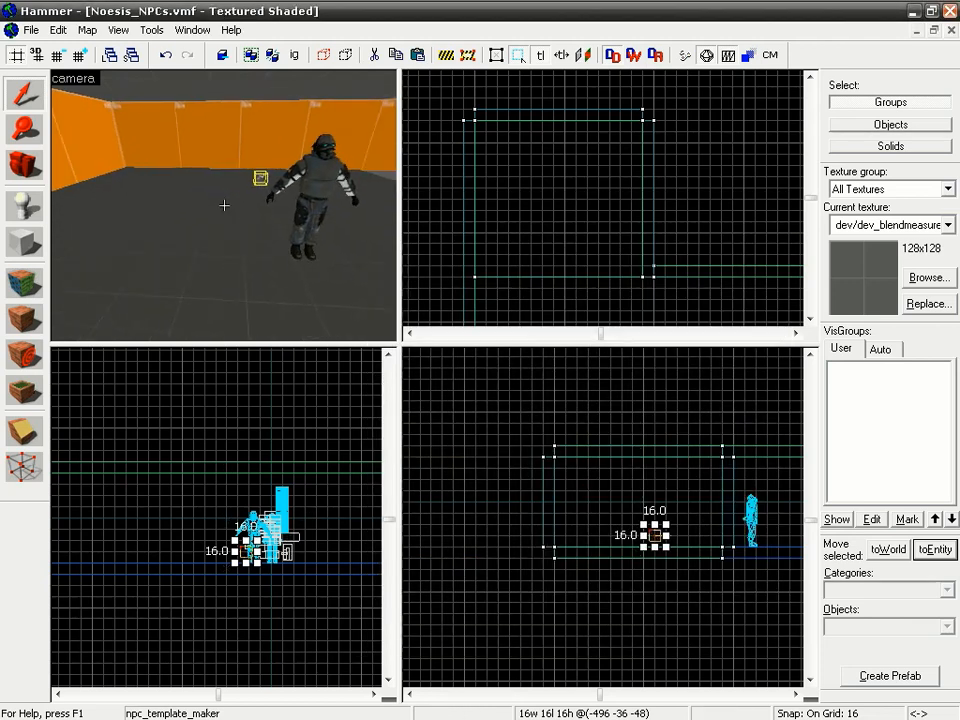
{"action": "key", "text": "z"}
{"action": "left_click", "coordinate": [27, 206]}
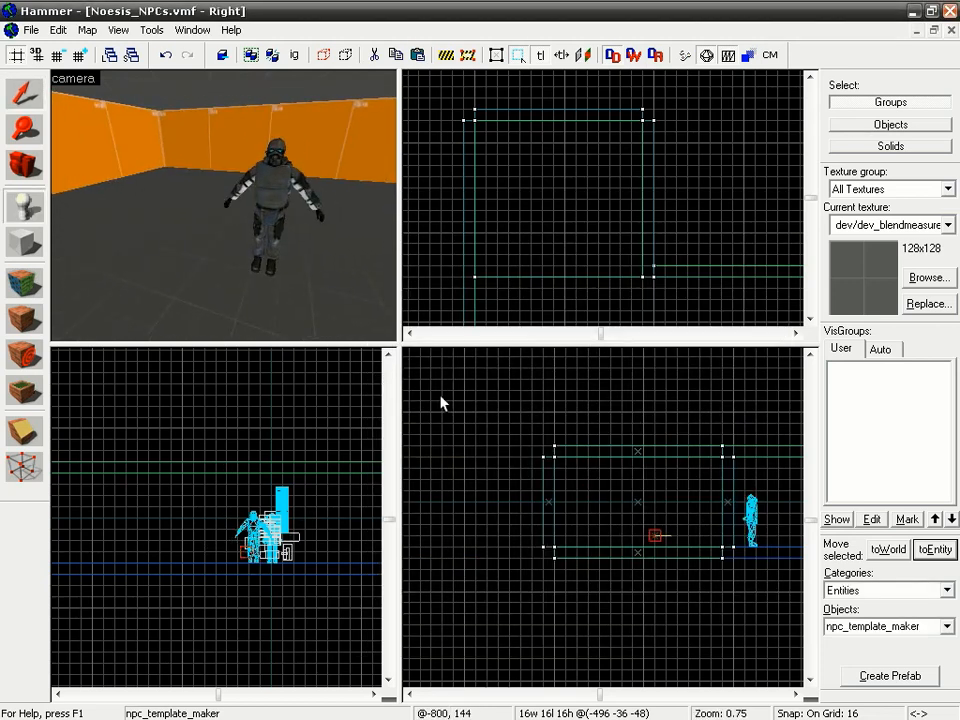
{"action": "left_click", "coordinate": [880, 628]}
{"action": "type", "text": "info"}
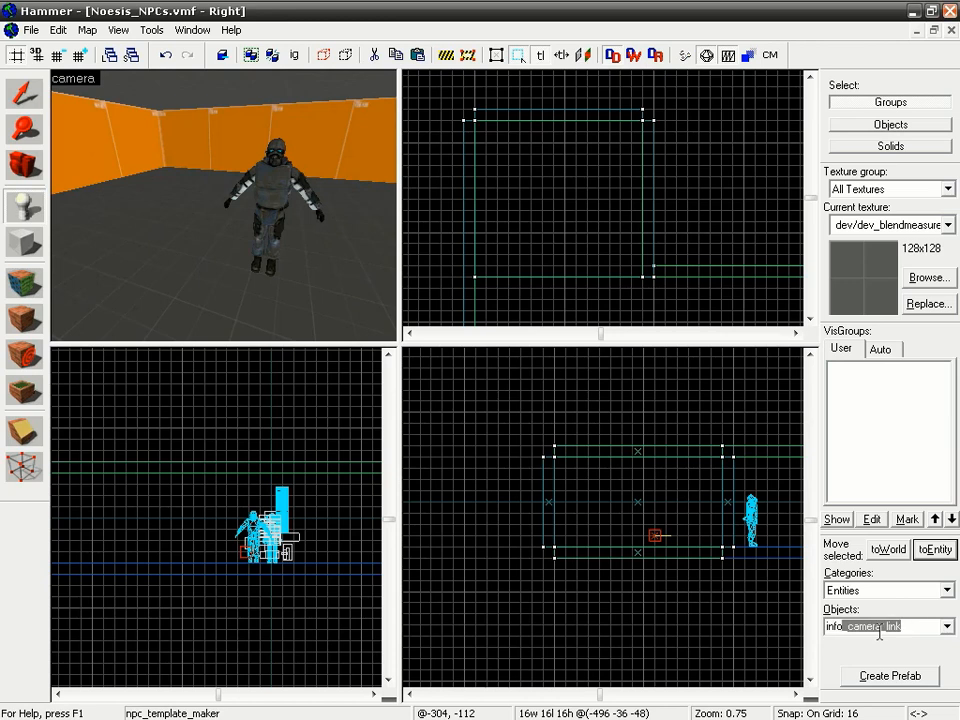
{"action": "type", "text": "_npc_spawn_destinat"}
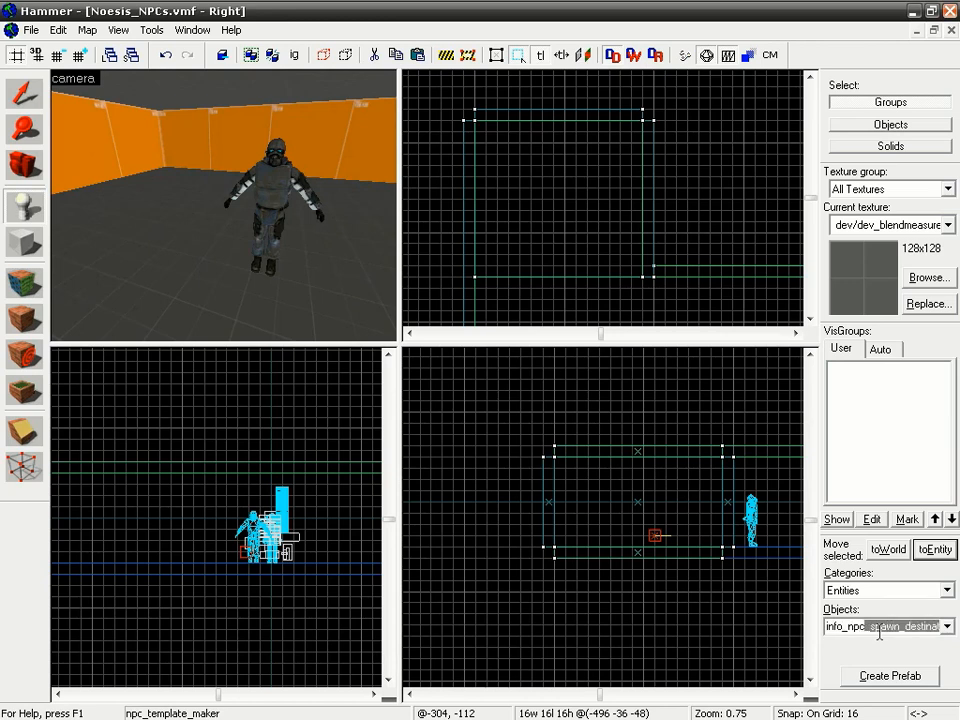
{"action": "left_click", "coordinate": [156, 229]}
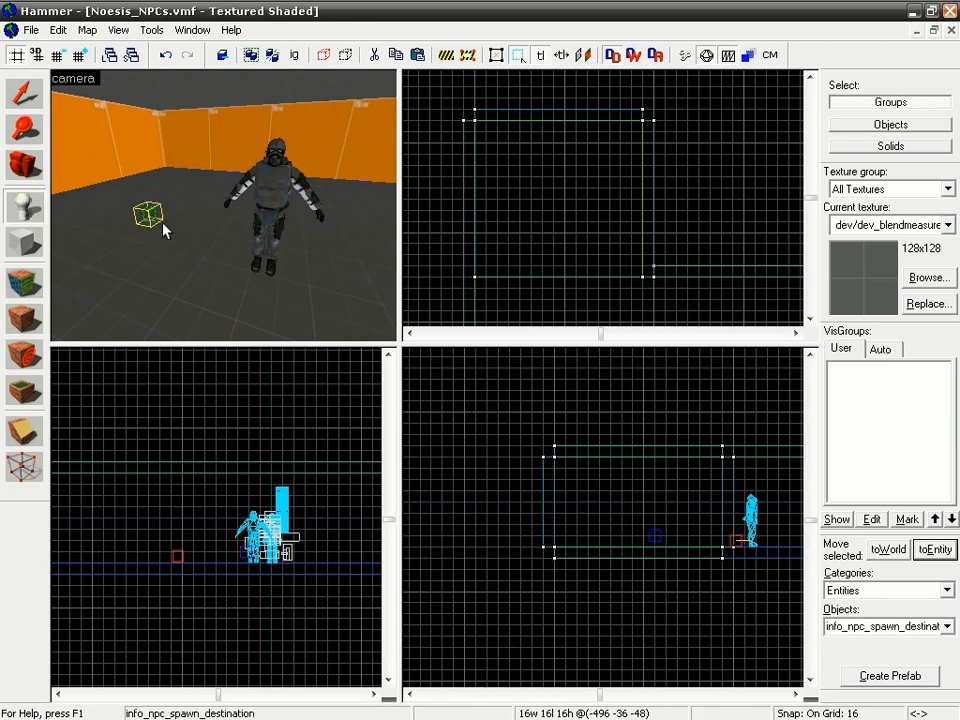
Place four more info_npc_spawn_destination entities on the floor around the map, spread well apart
{"action": "key", "text": "z"}
{"action": "key", "text": "z"}
{"action": "left_click", "coordinate": [292, 180]}
{"action": "key", "text": "z"}
{"action": "key", "text": "z"}
{"action": "left_click", "coordinate": [323, 192]}
{"action": "key", "text": "z"}
{"action": "key", "text": "z"}
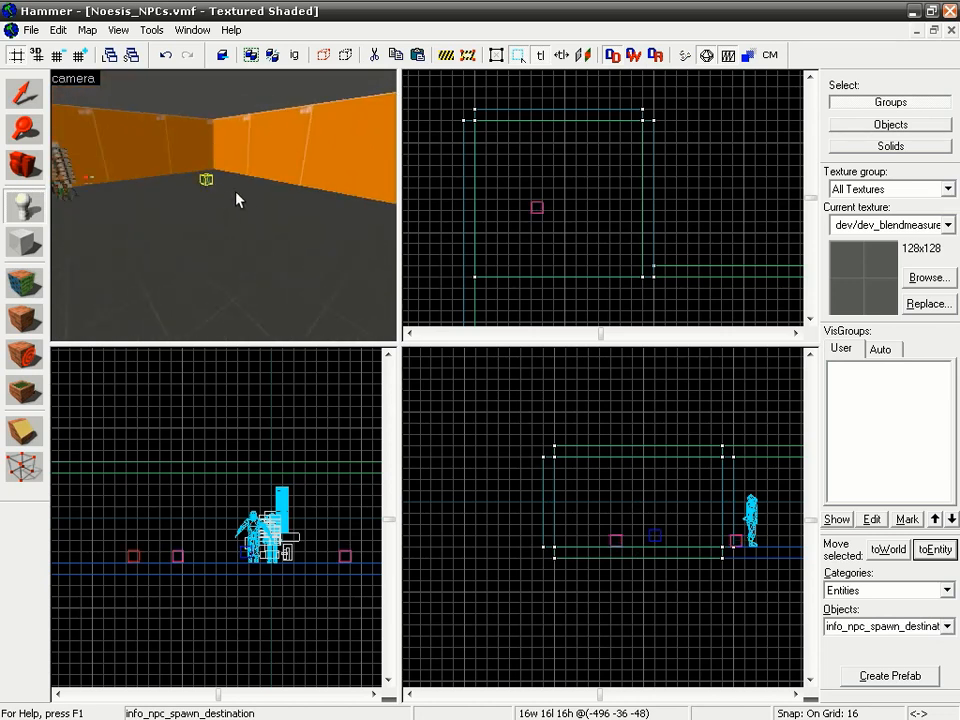
{"action": "key", "text": "z"}
{"action": "key", "text": "z"}
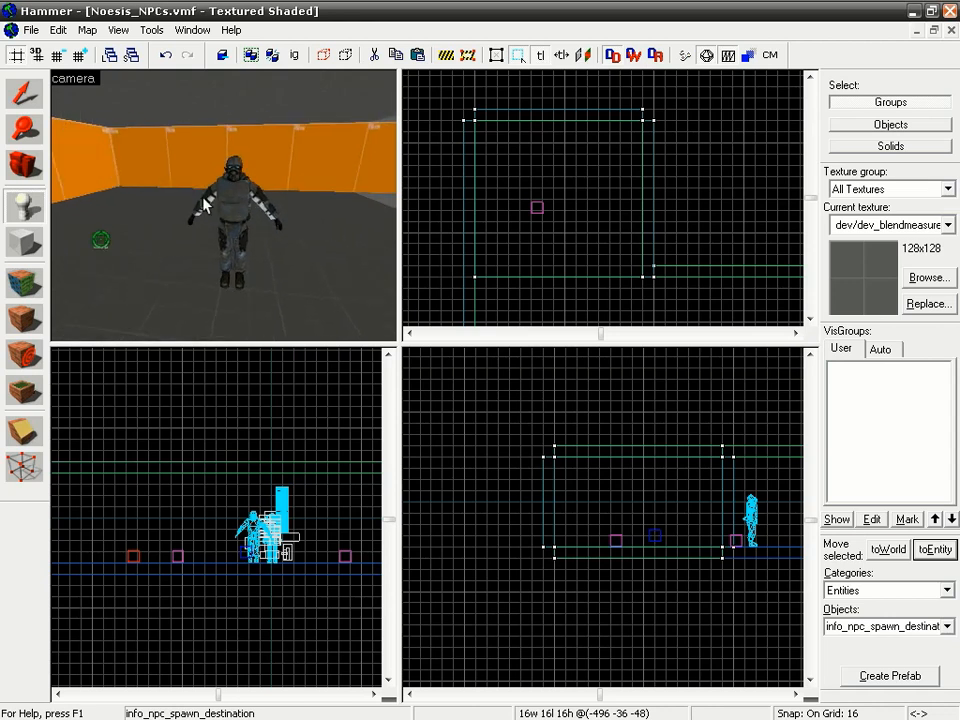
{"action": "left_click", "coordinate": [142, 200]}
{"action": "key", "text": "z"}
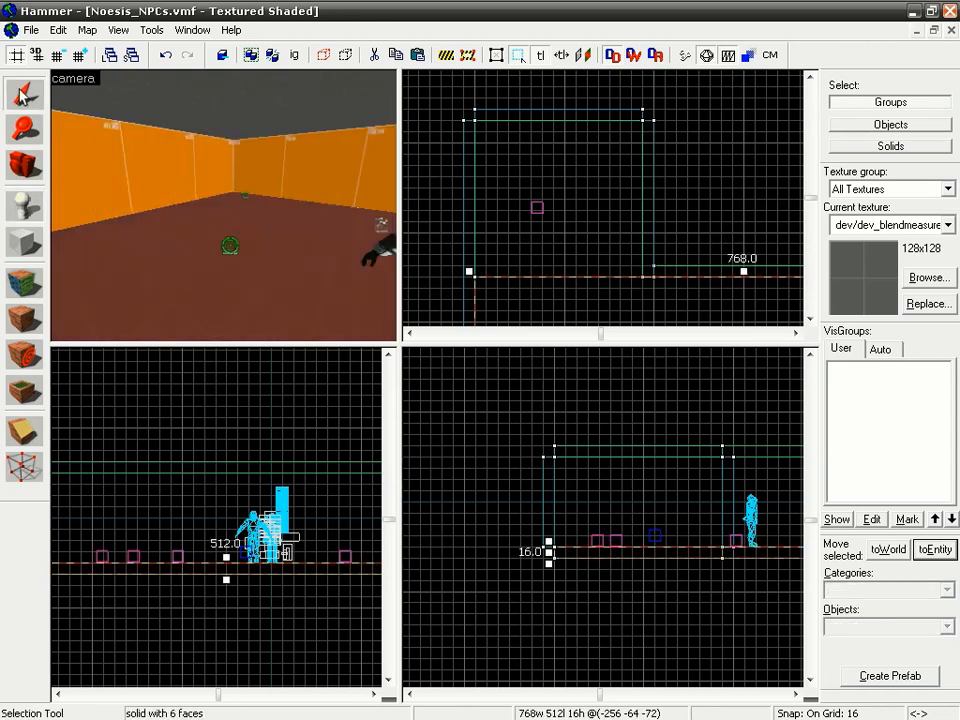
Select all five spawn destinations together, set their Name to destination_1 and apply it
{"action": "left_click", "coordinate": [231, 248]}
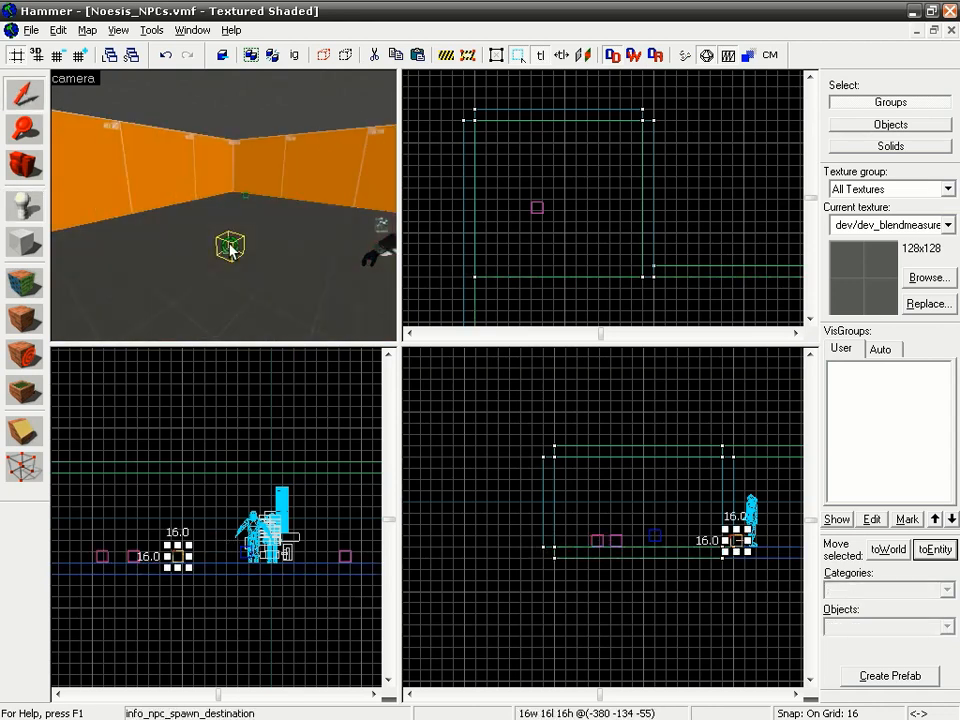
{"action": "double_click", "coordinate": [231, 250]}
{"action": "left_click", "coordinate": [668, 636]}
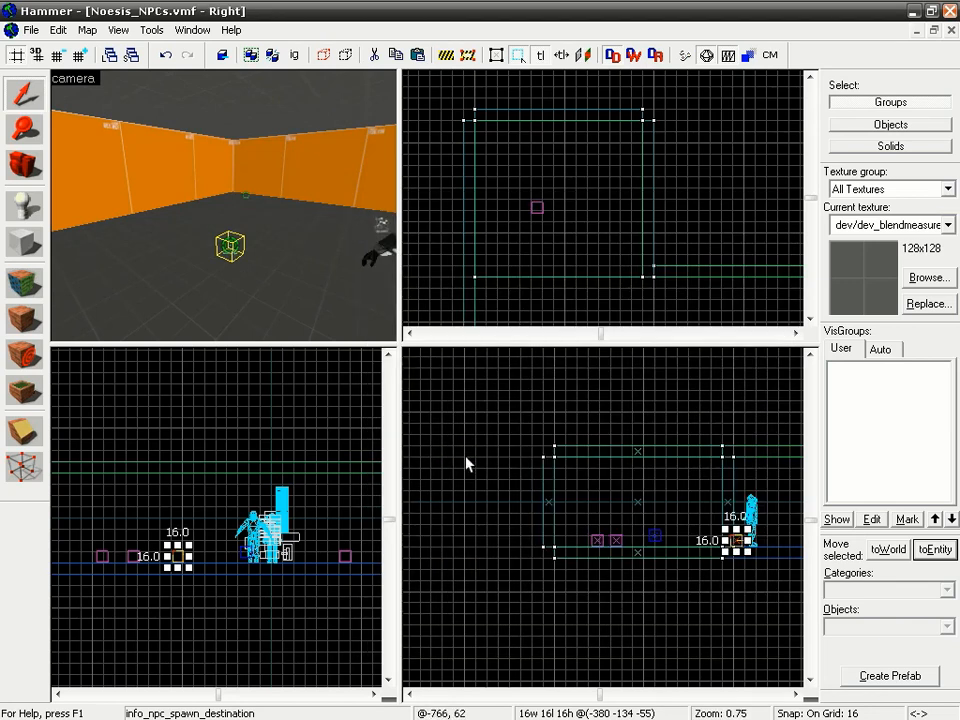
{"action": "left_click", "coordinate": [244, 193], "text": "ctrl"}
{"action": "key", "text": "z"}
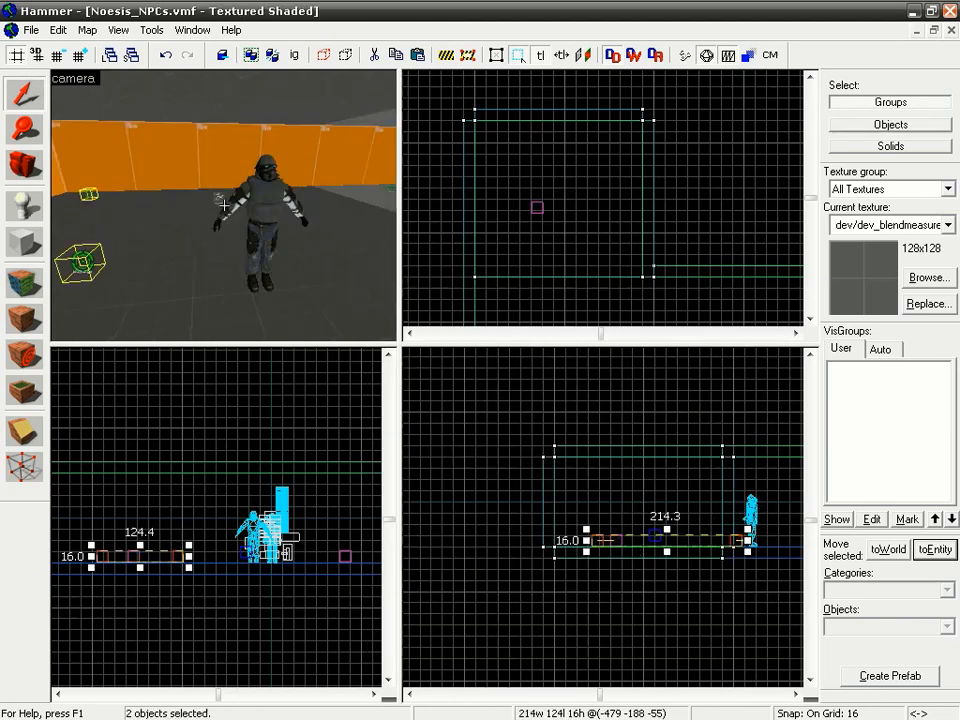
{"action": "left_click", "coordinate": [262, 169], "text": "ctrl"}
{"action": "key", "text": "z"}
{"action": "key", "text": "z"}
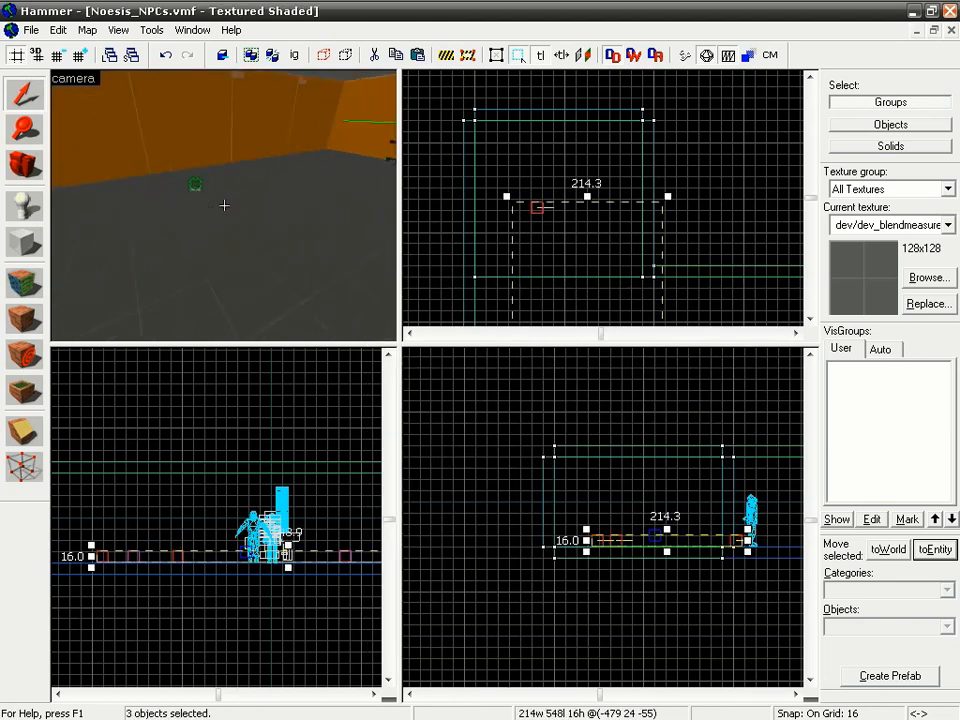
{"action": "left_click", "coordinate": [193, 187], "text": "ctrl"}
{"action": "key", "text": "z"}
{"action": "key", "text": "z"}
{"action": "left_click", "coordinate": [336, 195], "text": "ctrl"}
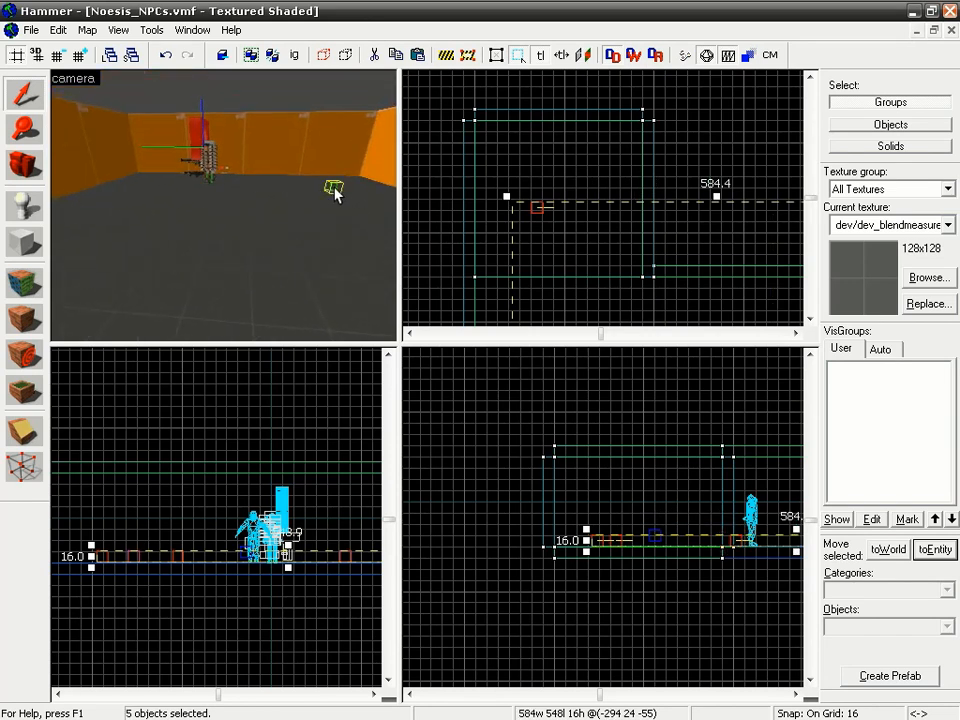
{"action": "key", "text": "alt+Return"}
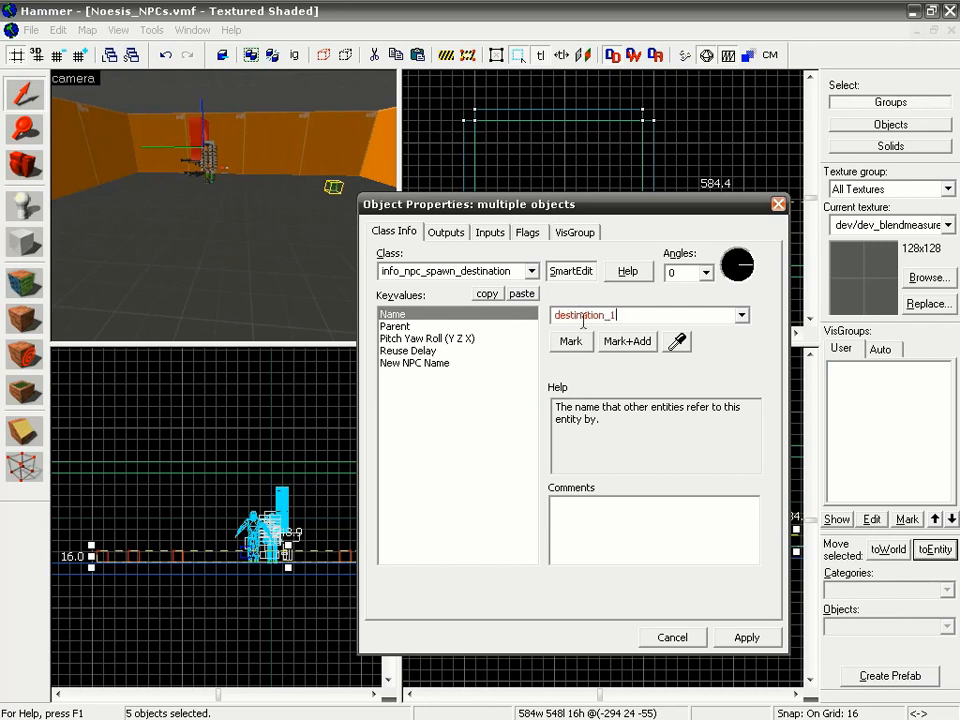
{"action": "left_click", "coordinate": [747, 637]}
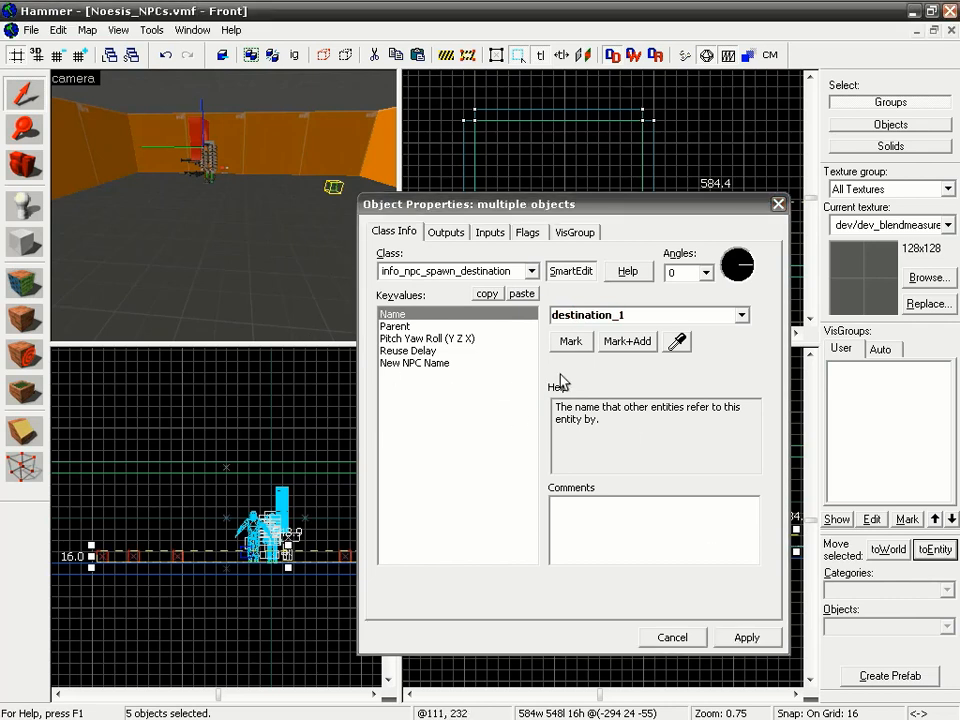
Set the npc_template_maker's Name of Destination Group to destination_1
{"action": "key", "text": "z"}
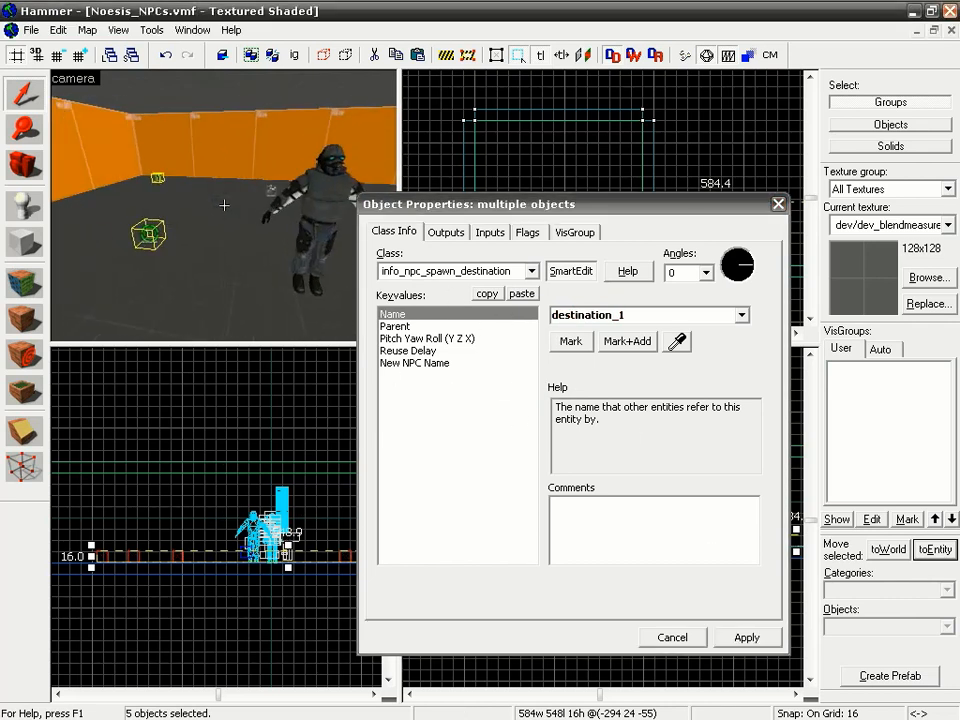
{"action": "key", "text": "z"}
{"action": "left_click", "coordinate": [234, 198]}
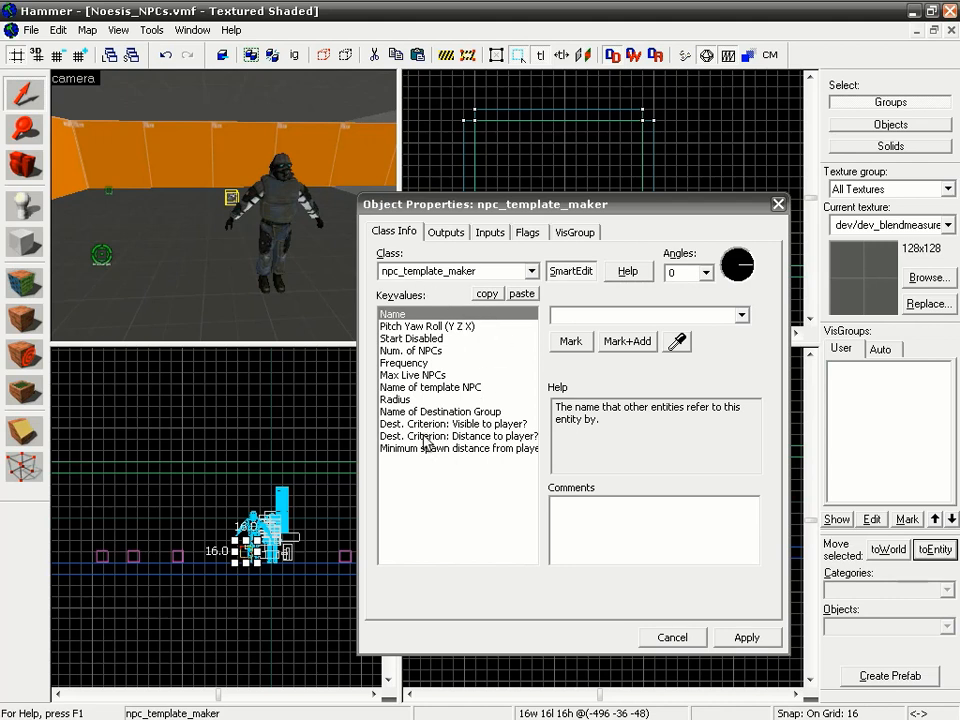
{"action": "left_click", "coordinate": [453, 411]}
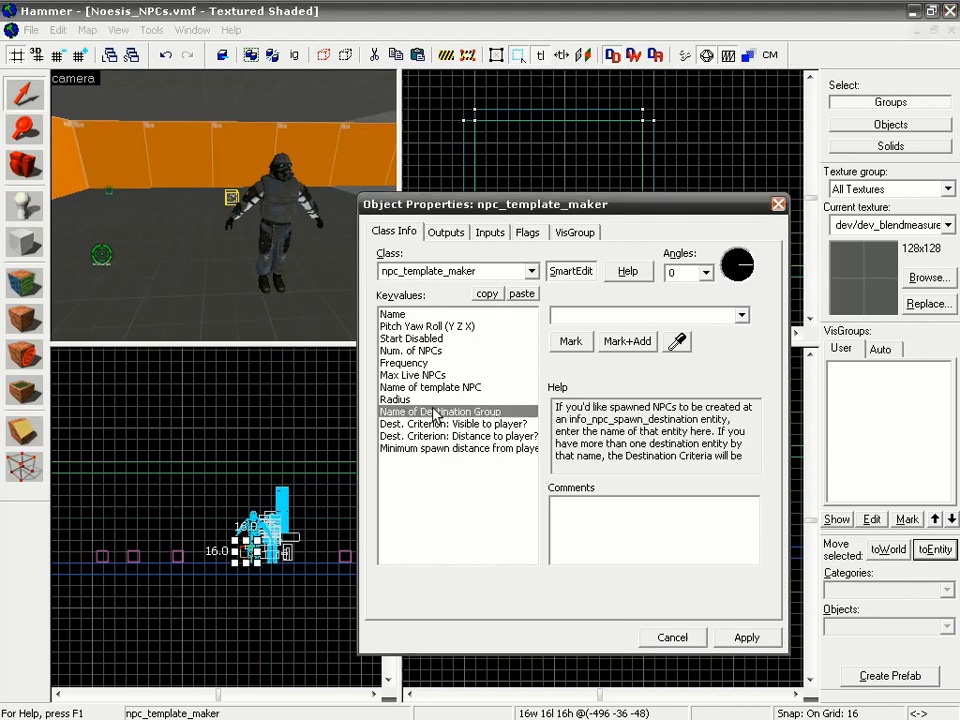
{"action": "left_click", "coordinate": [741, 315]}
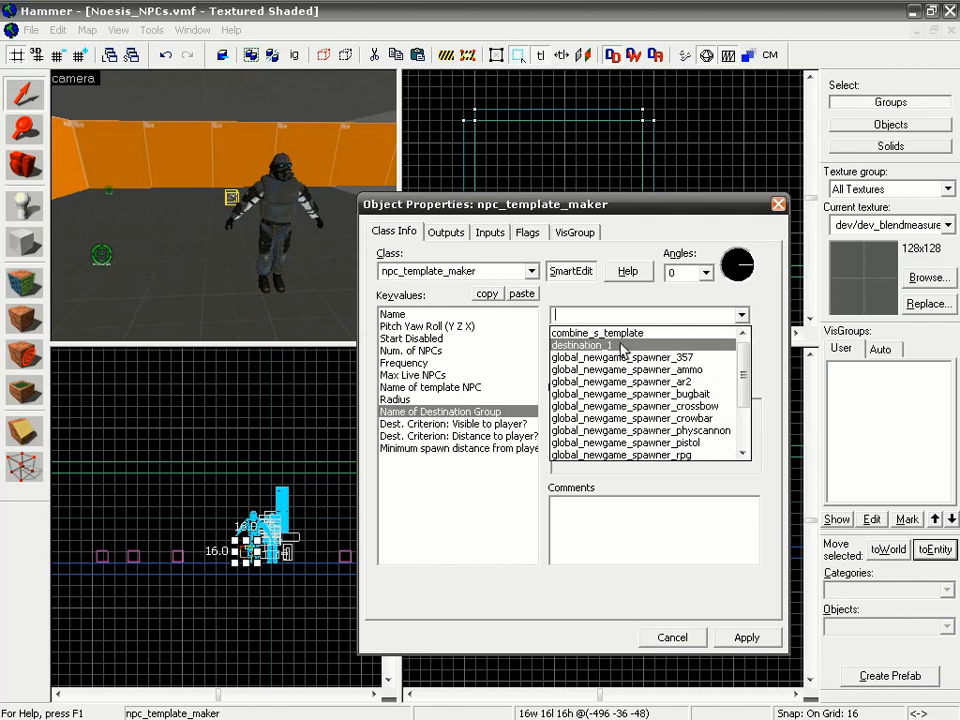
{"action": "left_click", "coordinate": [580, 345]}
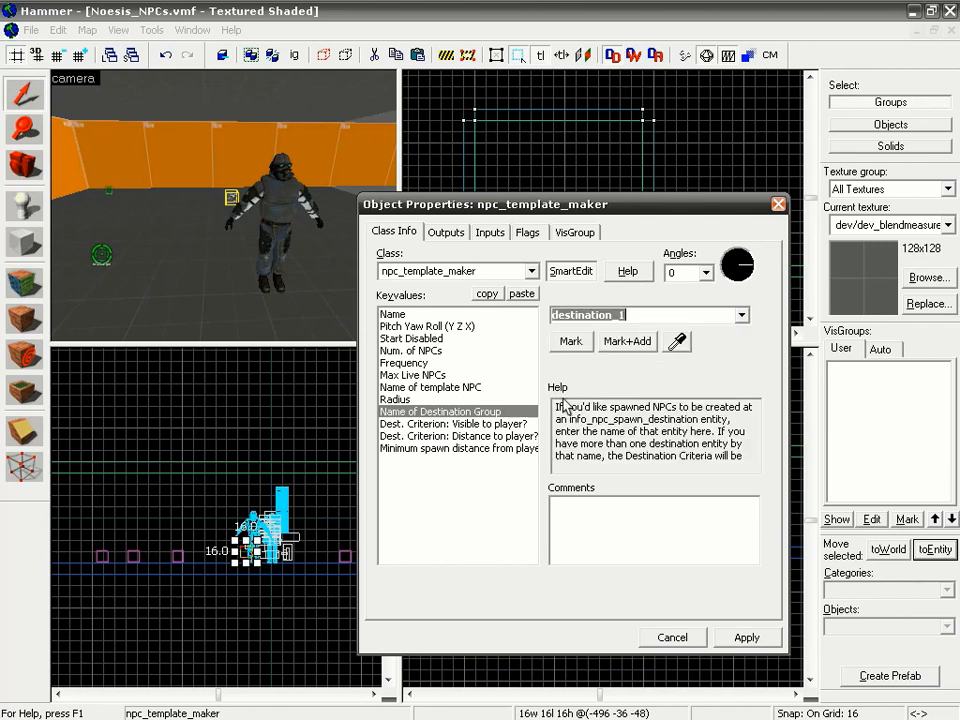
Keep the template maker's player visibility criterion at Don't Care, set its distance criterion to Farthest and apply
{"action": "left_click", "coordinate": [464, 426]}
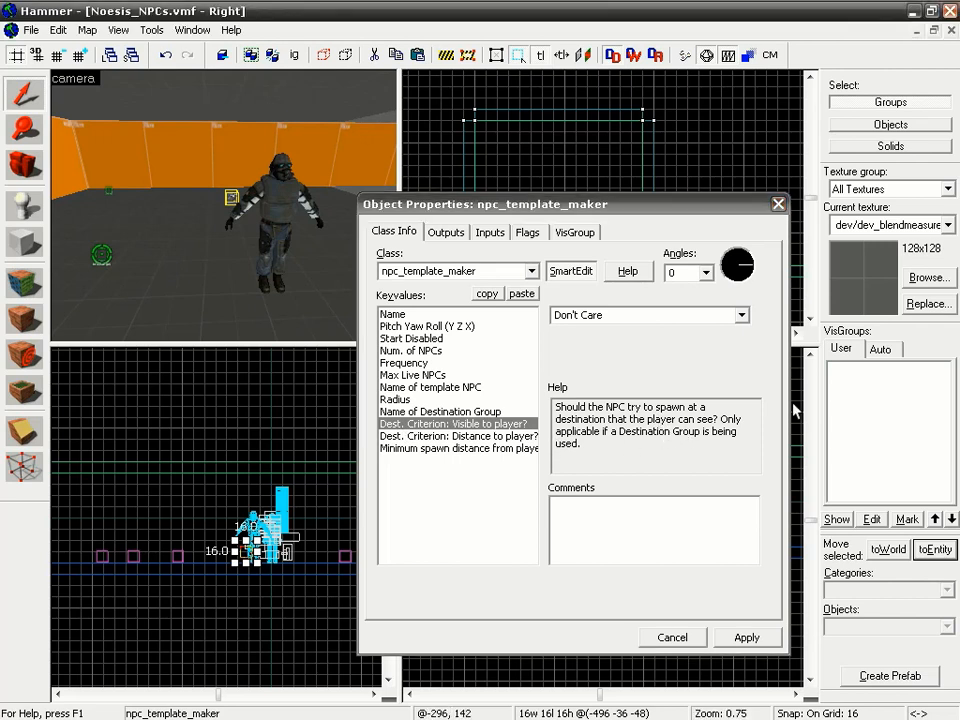
{"action": "left_click", "coordinate": [742, 316]}
{"action": "left_click", "coordinate": [700, 357]}
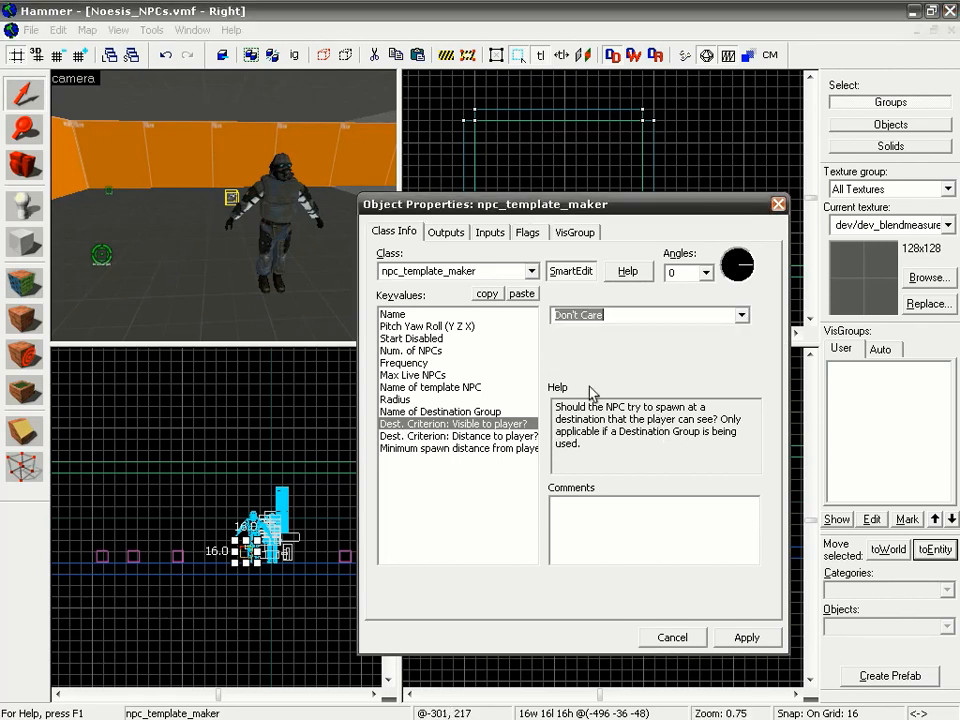
{"action": "left_click", "coordinate": [445, 437]}
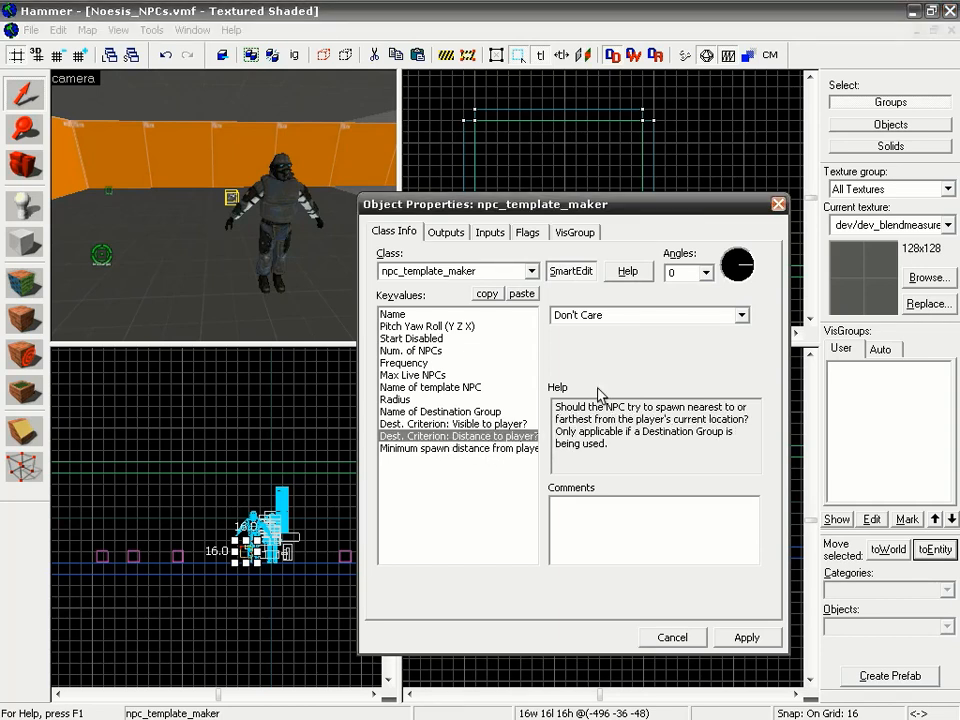
{"action": "left_click", "coordinate": [741, 315]}
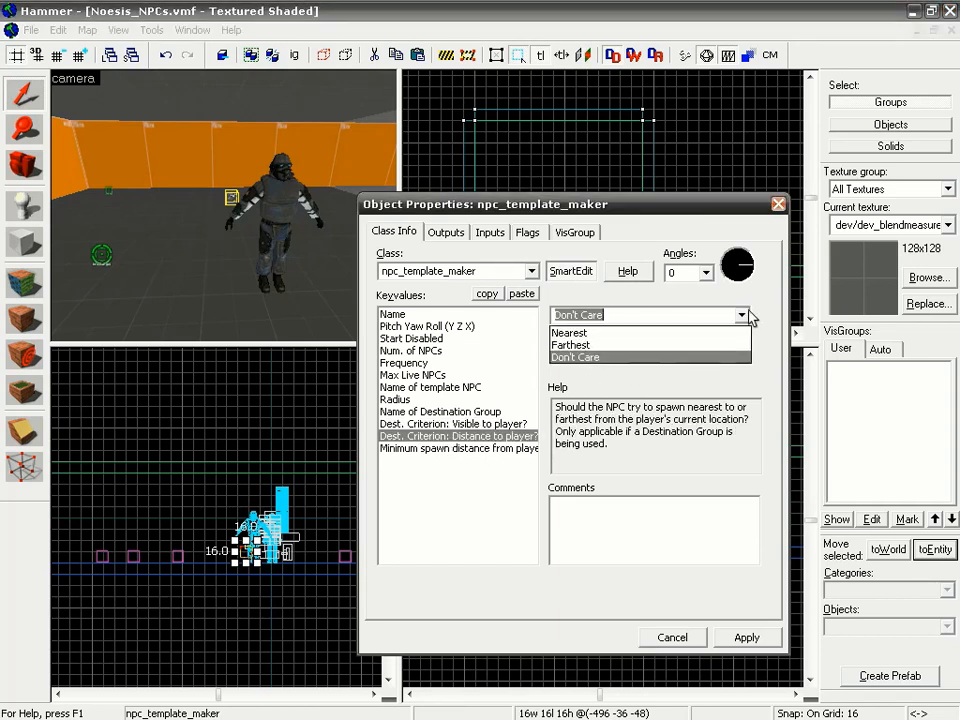
{"action": "left_click", "coordinate": [692, 346]}
{"action": "left_click", "coordinate": [745, 637]}
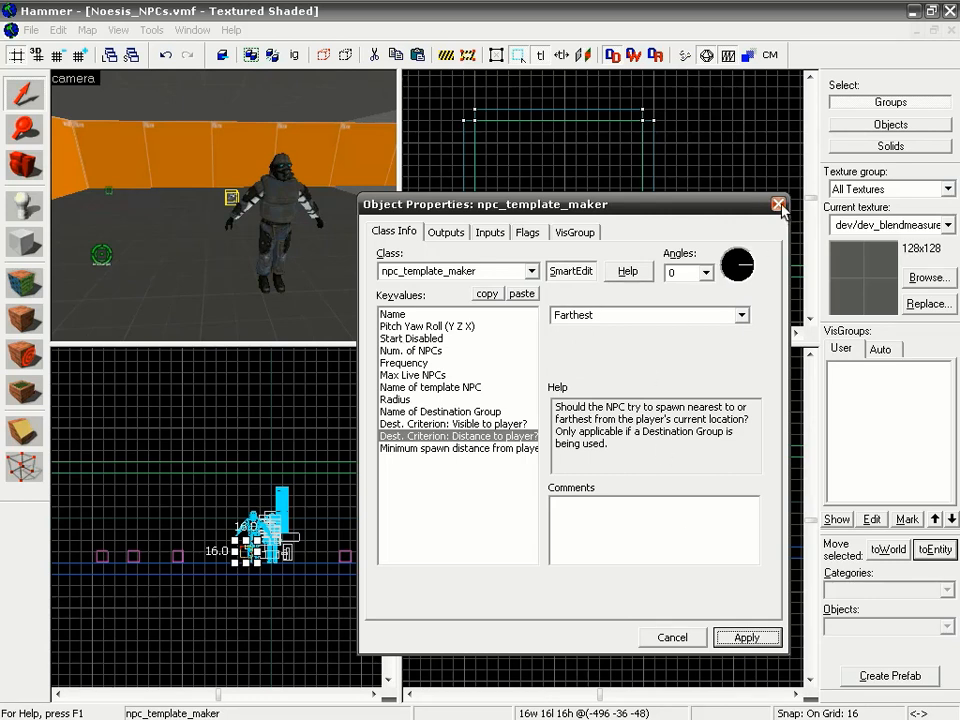
Name the npc_template_maker combine_s_template2 and apply it
{"action": "left_click", "coordinate": [400, 316]}
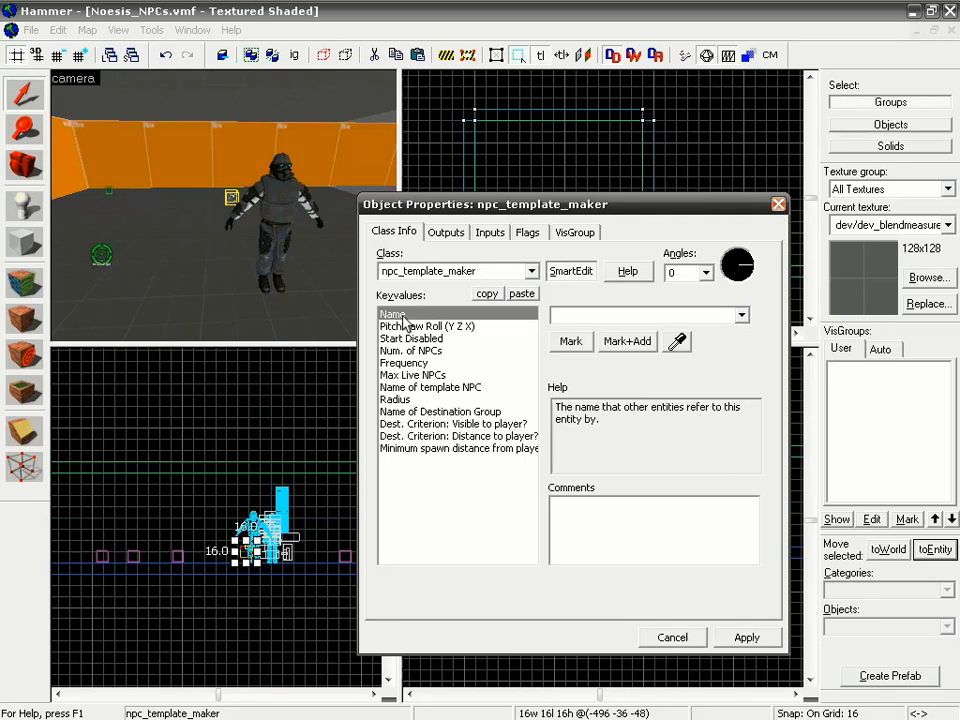
{"action": "left_click", "coordinate": [579, 313]}
{"action": "type", "text": "combine_s_template"}
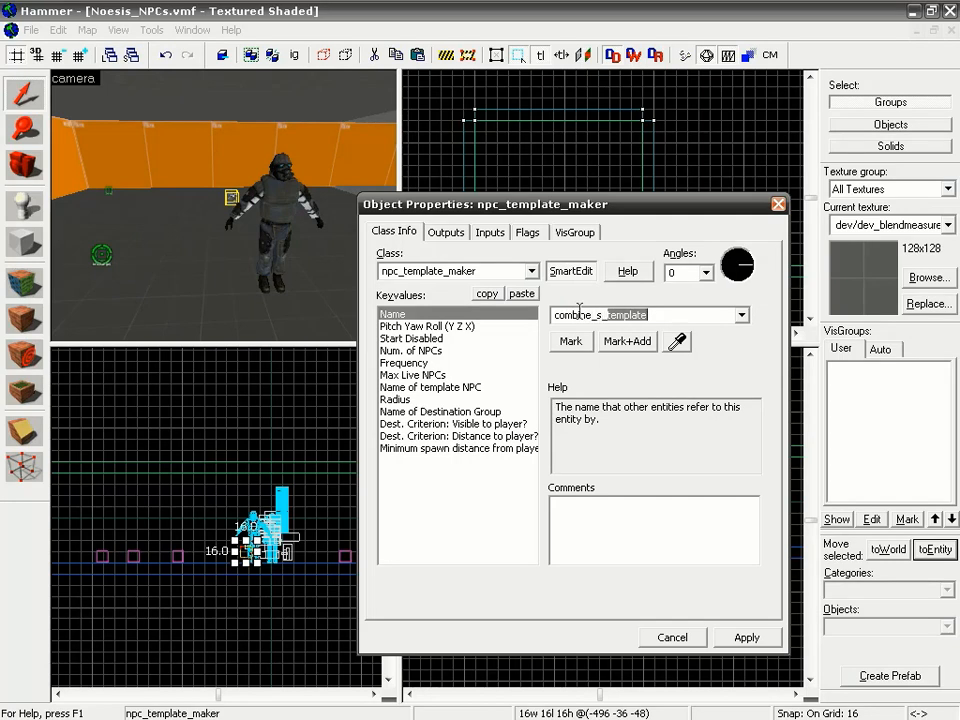
{"action": "type", "text": "2"}
{"action": "left_click", "coordinate": [747, 638]}
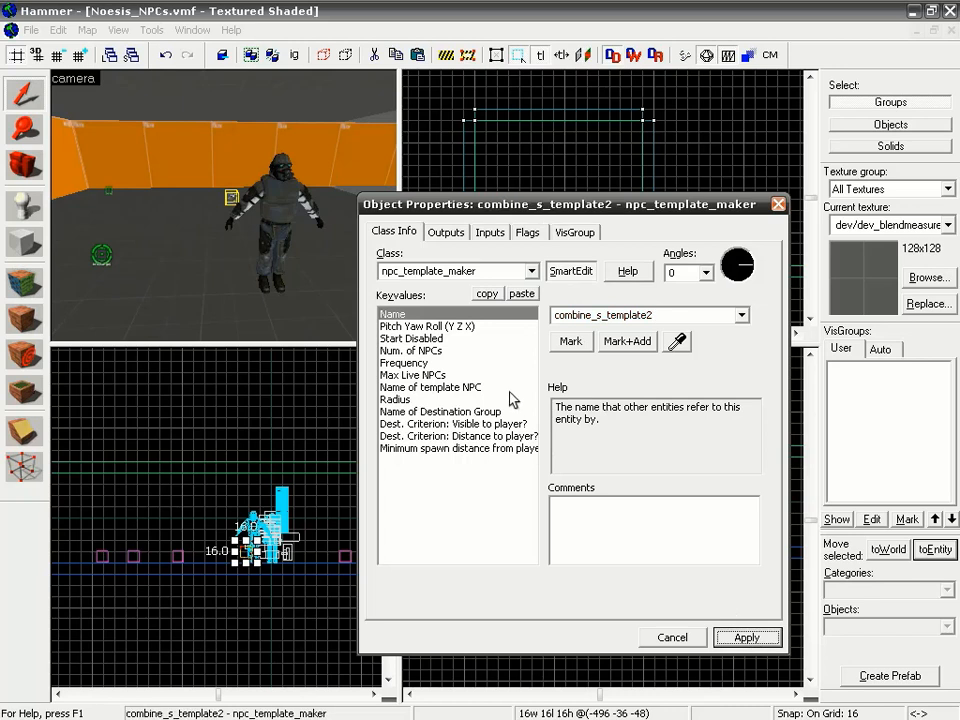
Check the template maker's Start Disabled setting and its flags, then close the properties
{"action": "left_click", "coordinate": [412, 338]}
{"action": "left_click", "coordinate": [741, 316]}
{"action": "left_click", "coordinate": [655, 326]}
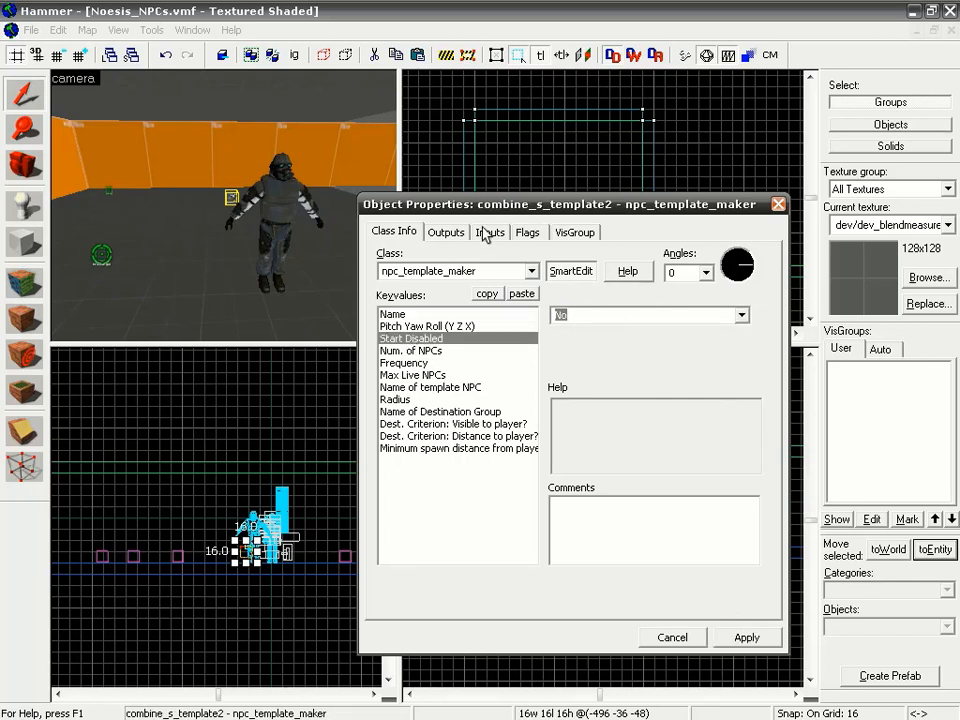
{"action": "left_click", "coordinate": [527, 233]}
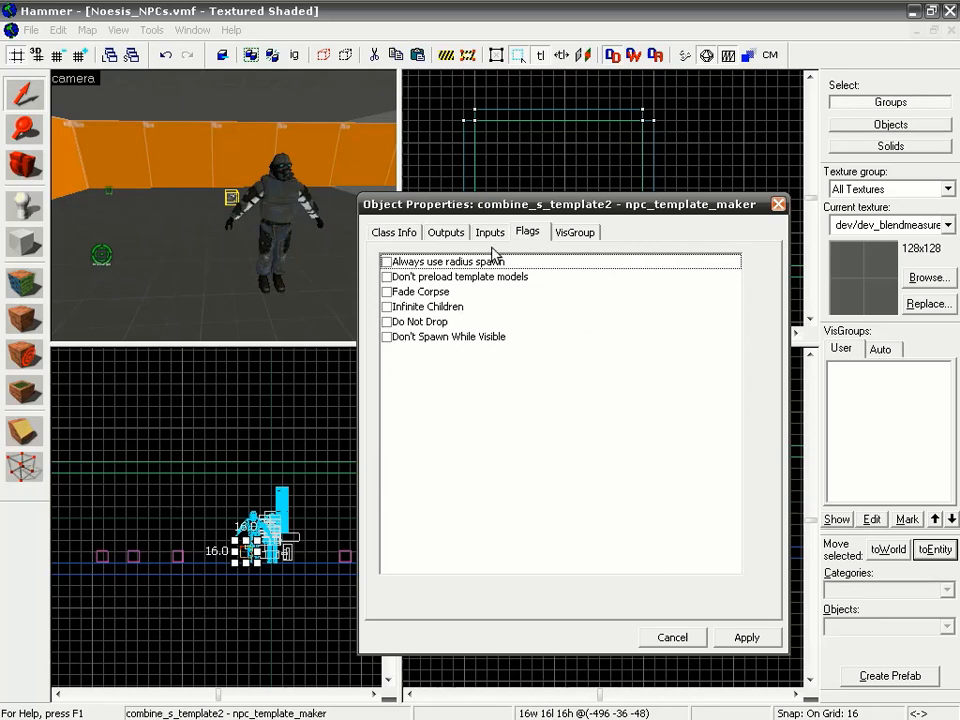
{"action": "left_click", "coordinate": [672, 637]}
Compile the map with BSP, VIS and RAD all on Normal and run it in the game
{"action": "left_click", "coordinate": [706, 55]}
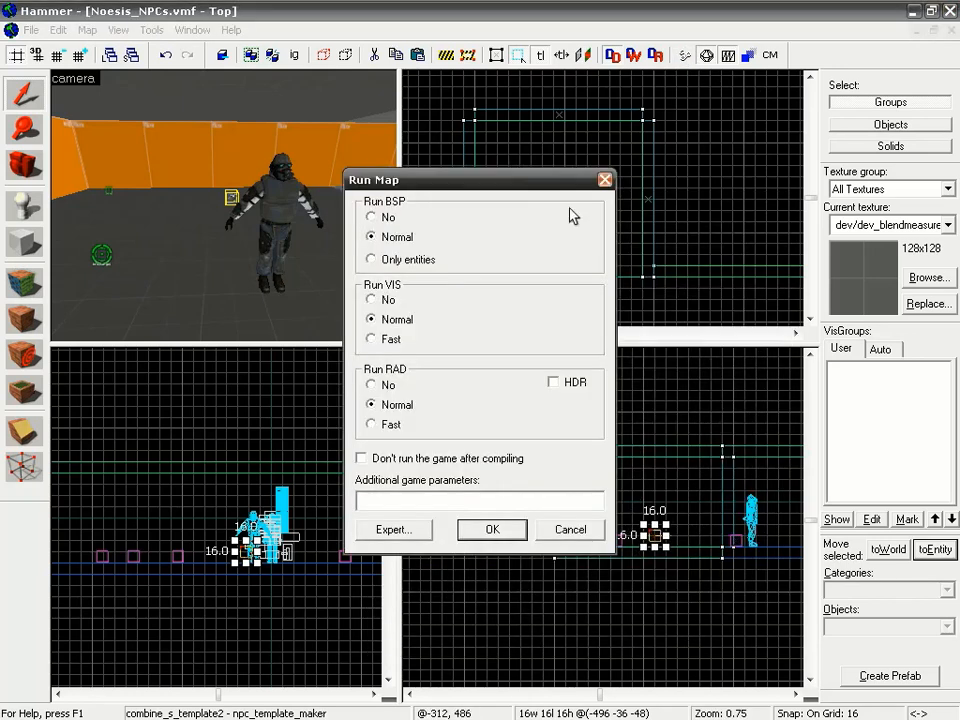
{"action": "left_click", "coordinate": [494, 536]}
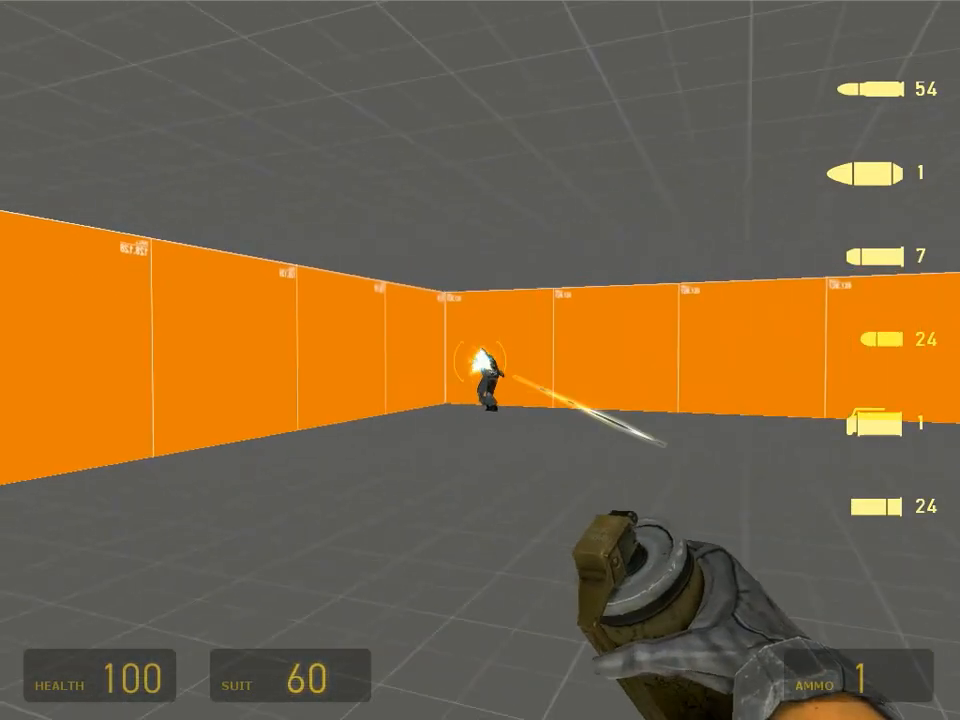
Playtest the template maker by switching to the crossbow and shooting the combine soldiers spawned across the room
{"action": "scroll", "coordinate": [480, 360], "scroll_direction": "up", "scroll_amount": 1}
{"action": "left_click", "coordinate": [480, 360]}
{"action": "key", "text": "a"}
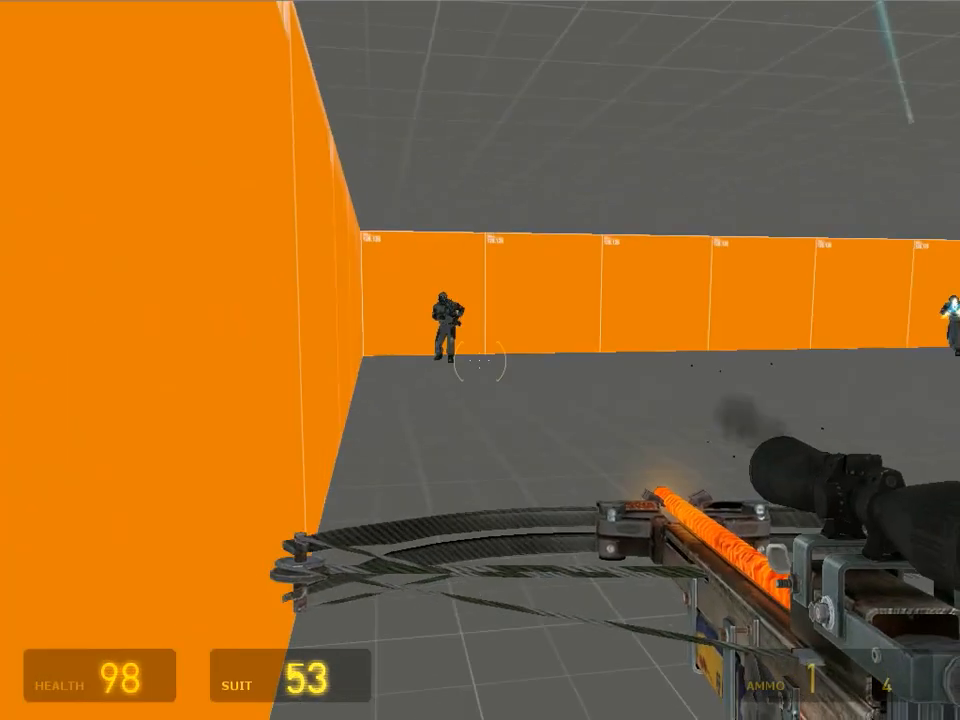
{"action": "left_click", "coordinate": [480, 360]}
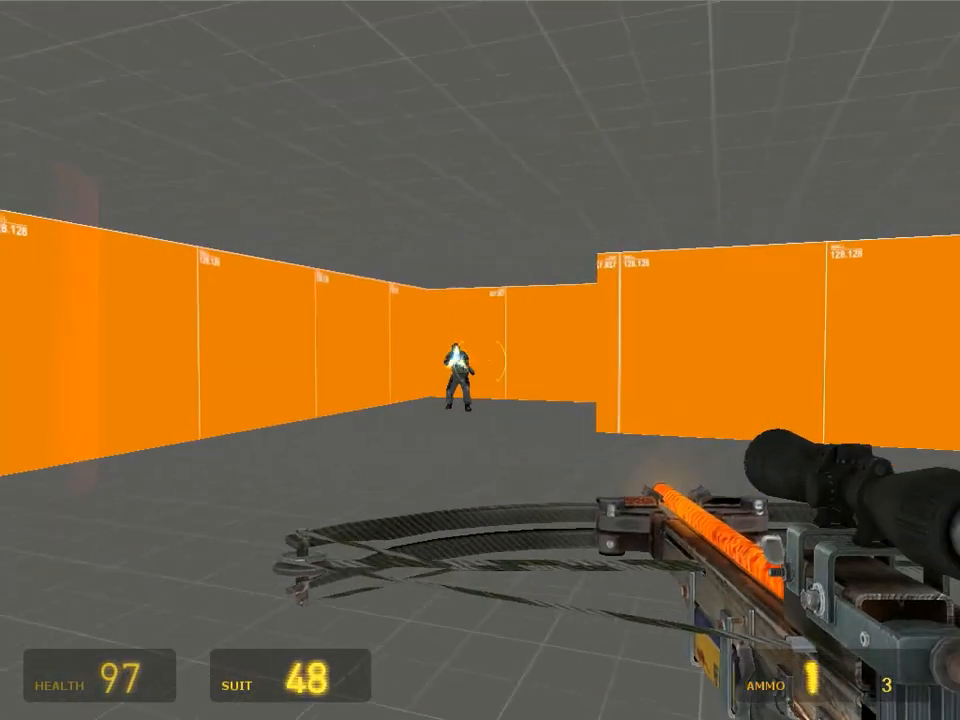
{"action": "left_click", "coordinate": [480, 360]}
{"action": "key", "text": "a"}
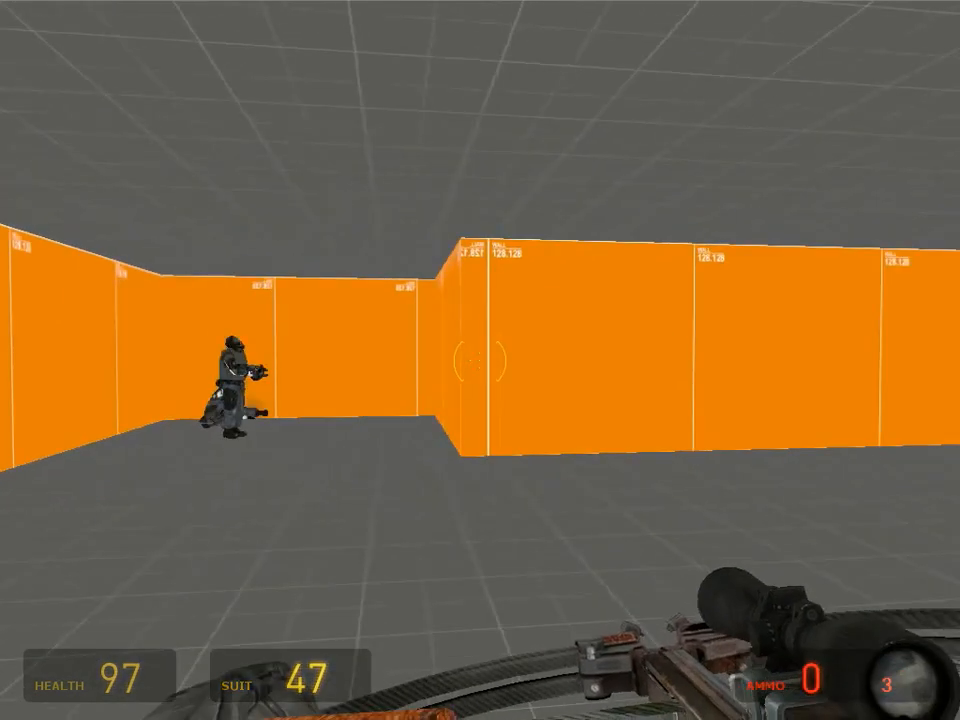
{"action": "key", "text": "w"}
{"action": "left_click", "coordinate": [480, 360]}
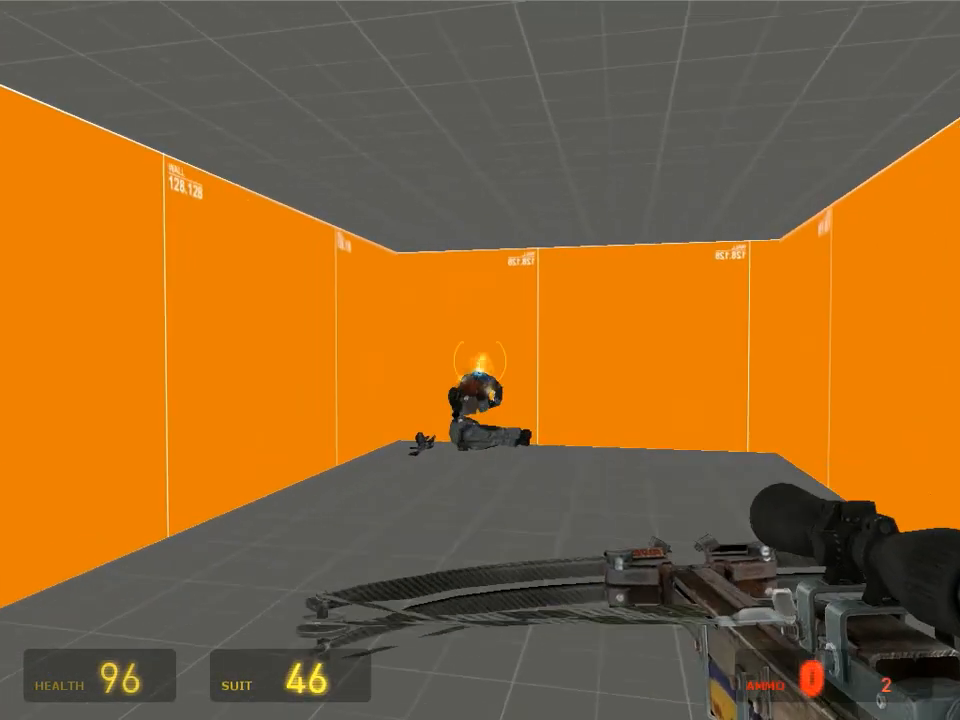
{"action": "key", "text": "w"}
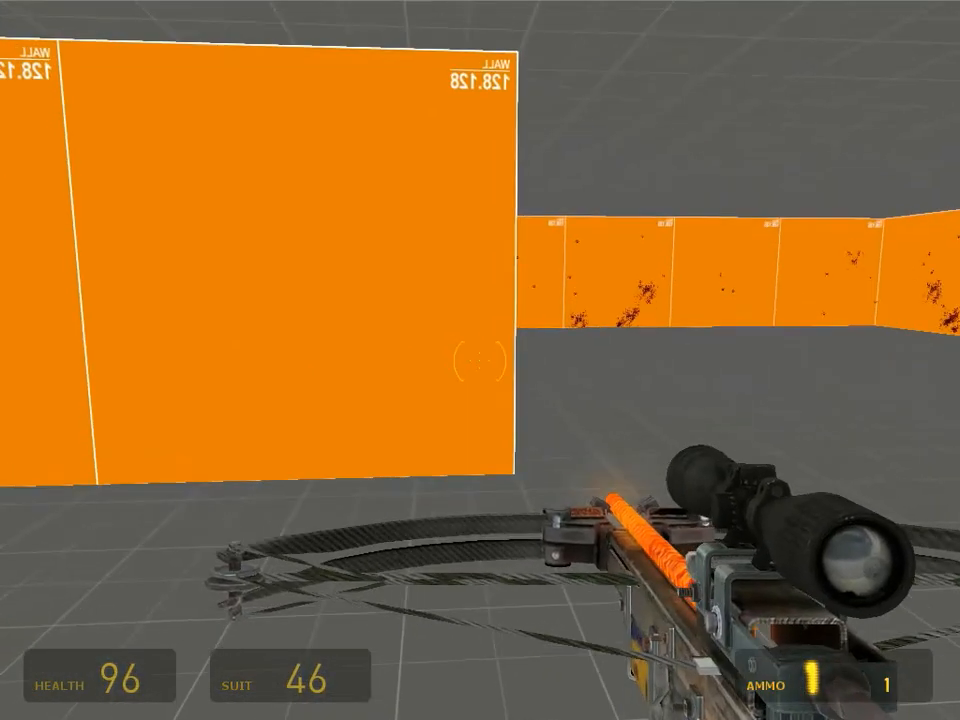
Walk back around the wall to the far corner and shoot the next cloned soldiers with the crossbow to test respawning
{"action": "key", "text": "s"}
{"action": "key", "text": "a"}
{"action": "key", "text": "w"}
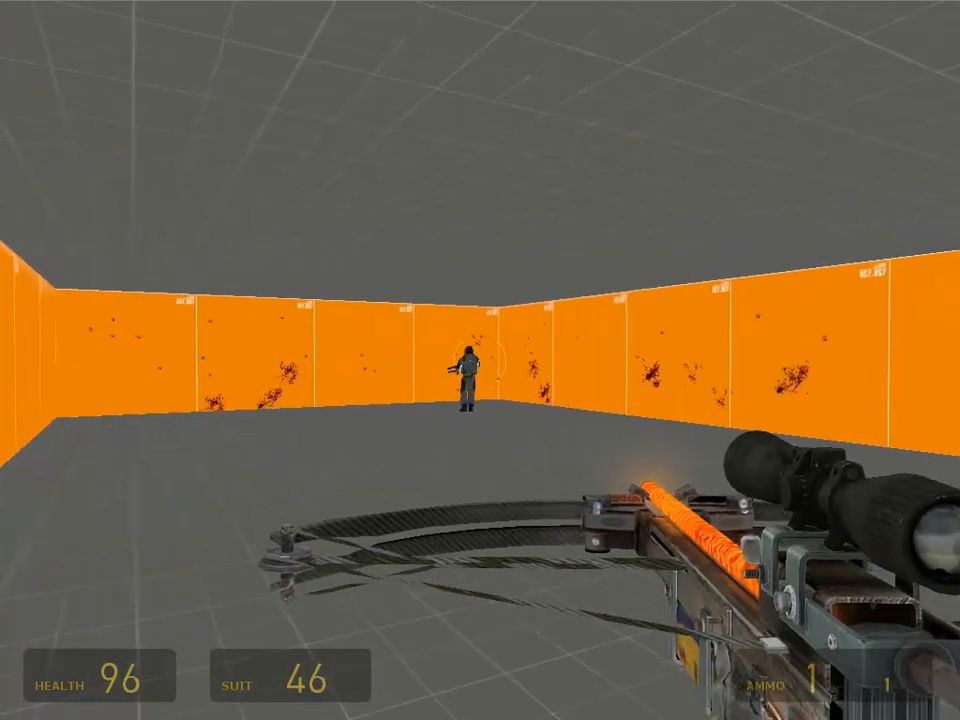
{"action": "key", "text": "w"}
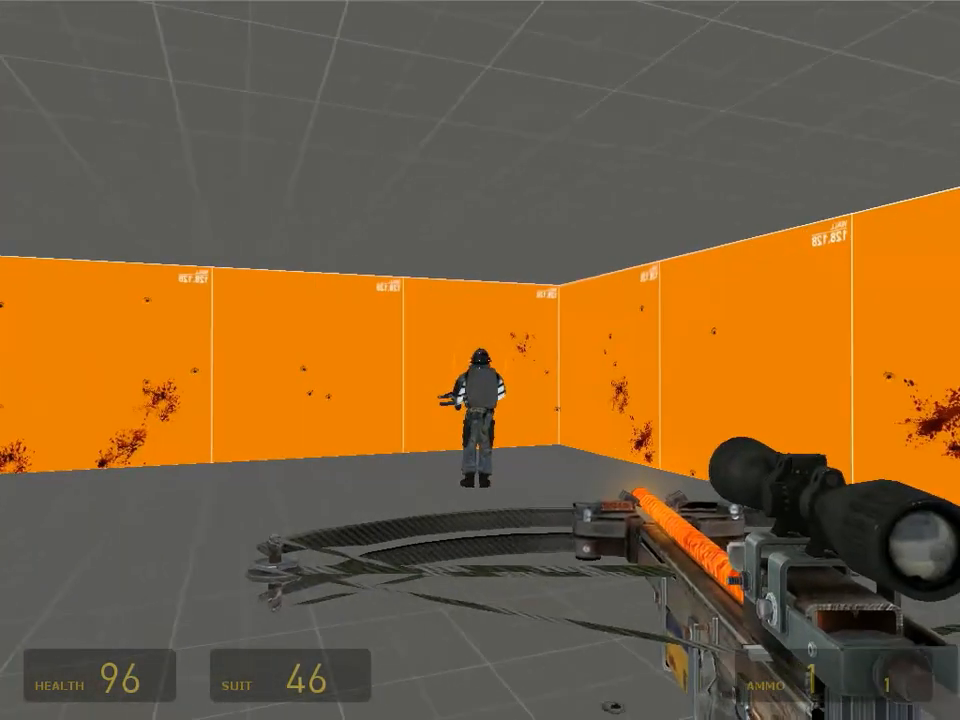
{"action": "left_click", "coordinate": [480, 360]}
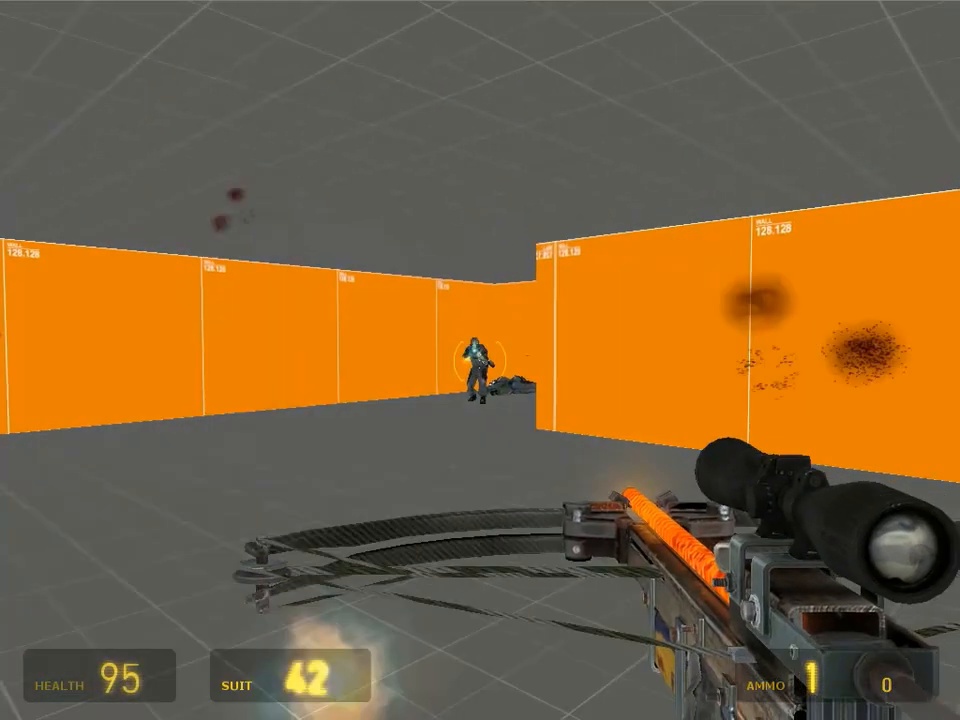
{"action": "left_click", "coordinate": [480, 360]}
Switch to the revolver, shoot the soldier in the corner and survey the spawn destinations for further clones
{"action": "key", "text": "2"}
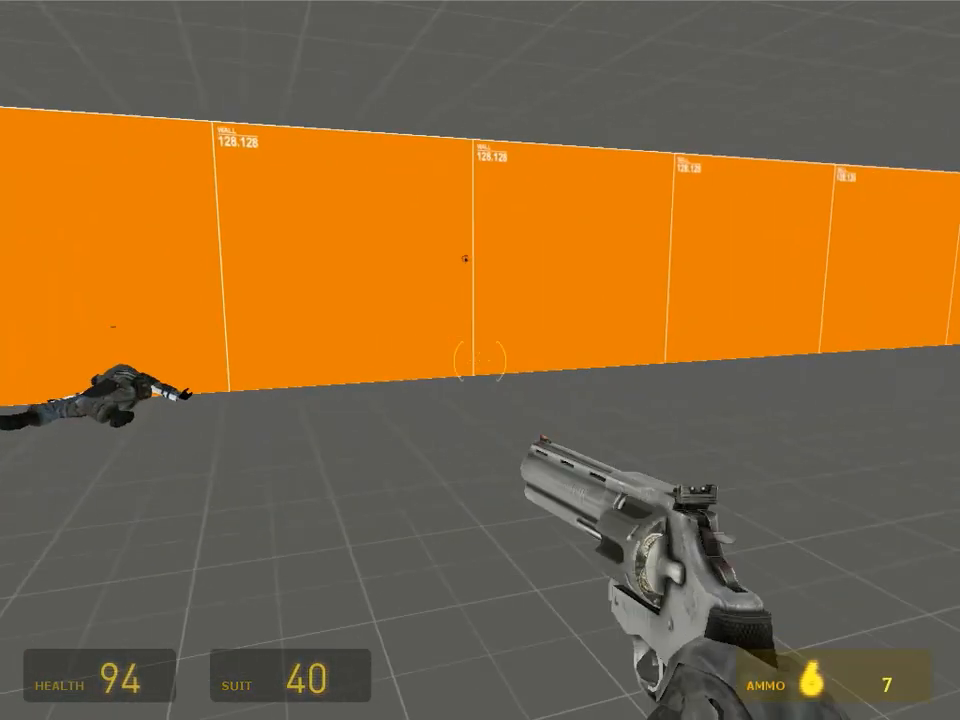
{"action": "key", "text": "s"}
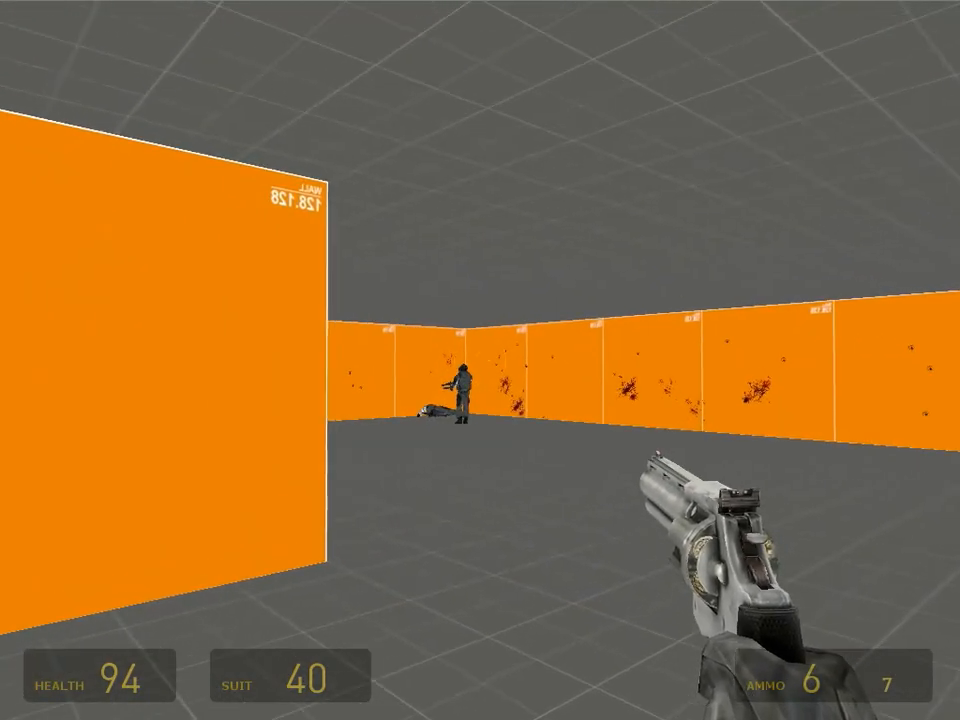
{"action": "key", "text": "w"}
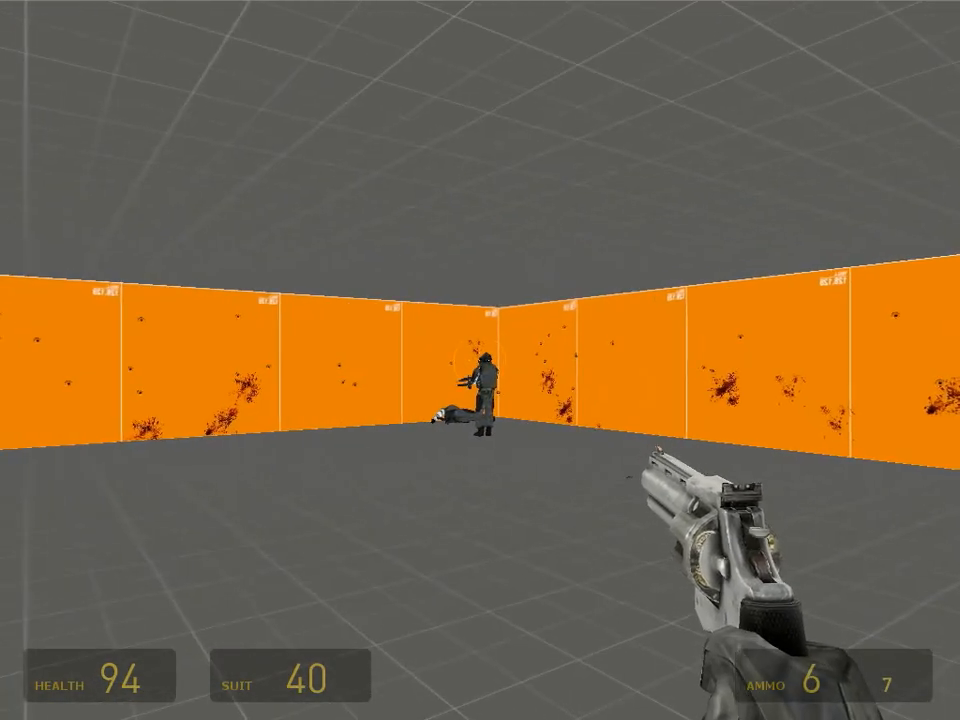
{"action": "left_click", "coordinate": [480, 362]}
{"action": "left_click", "coordinate": [480, 362]}
{"action": "key", "text": "s"}
{"action": "key", "text": "s"}
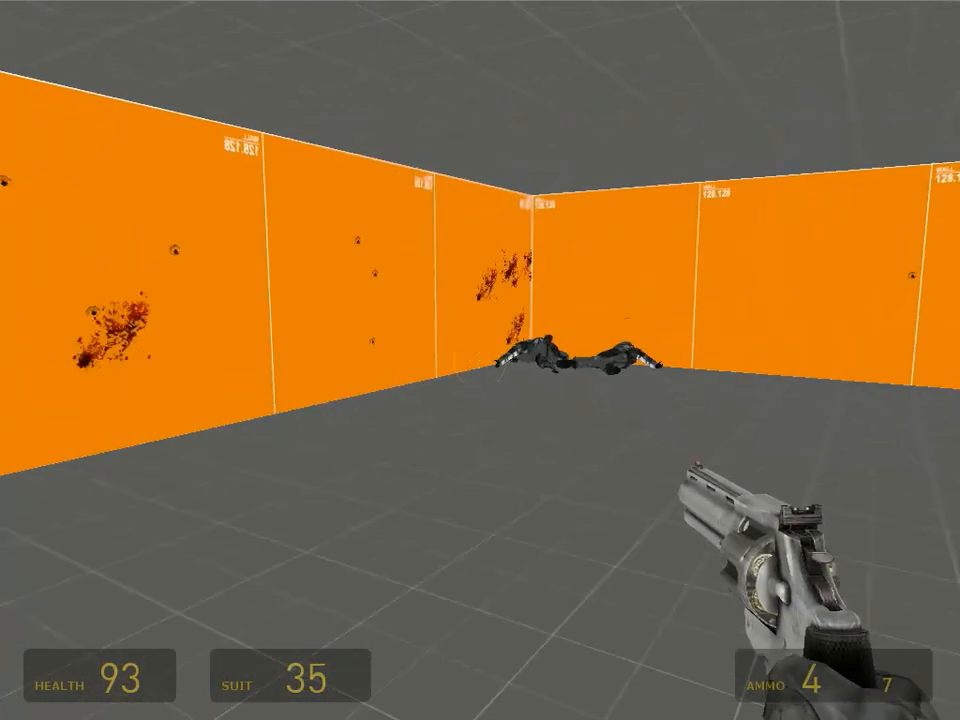
{"action": "left_click", "coordinate": [480, 362]}
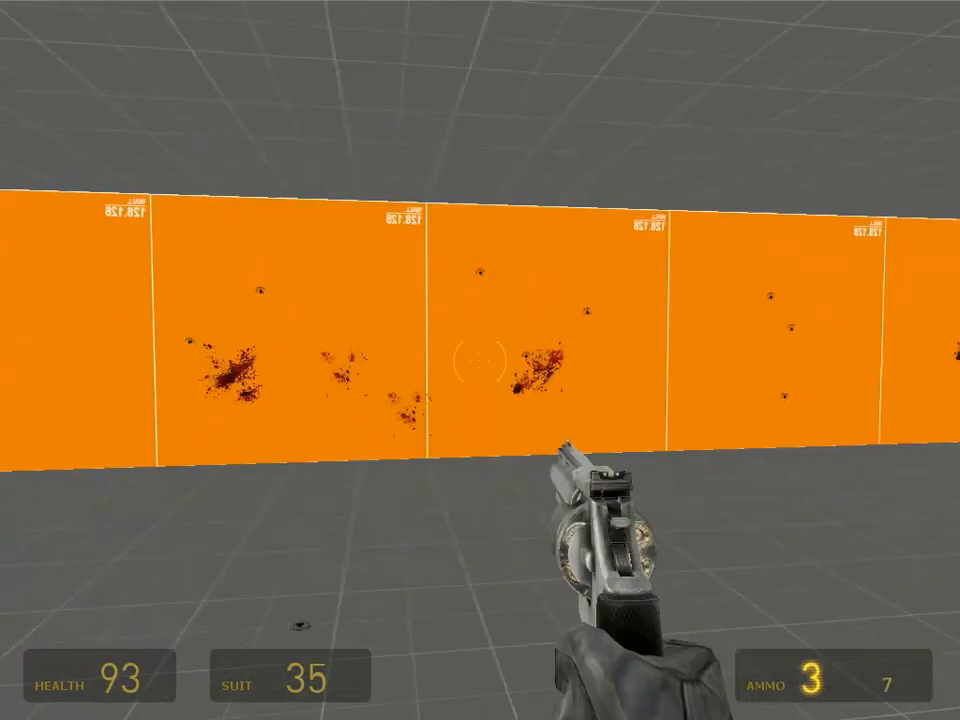
{"action": "key", "text": "a"}
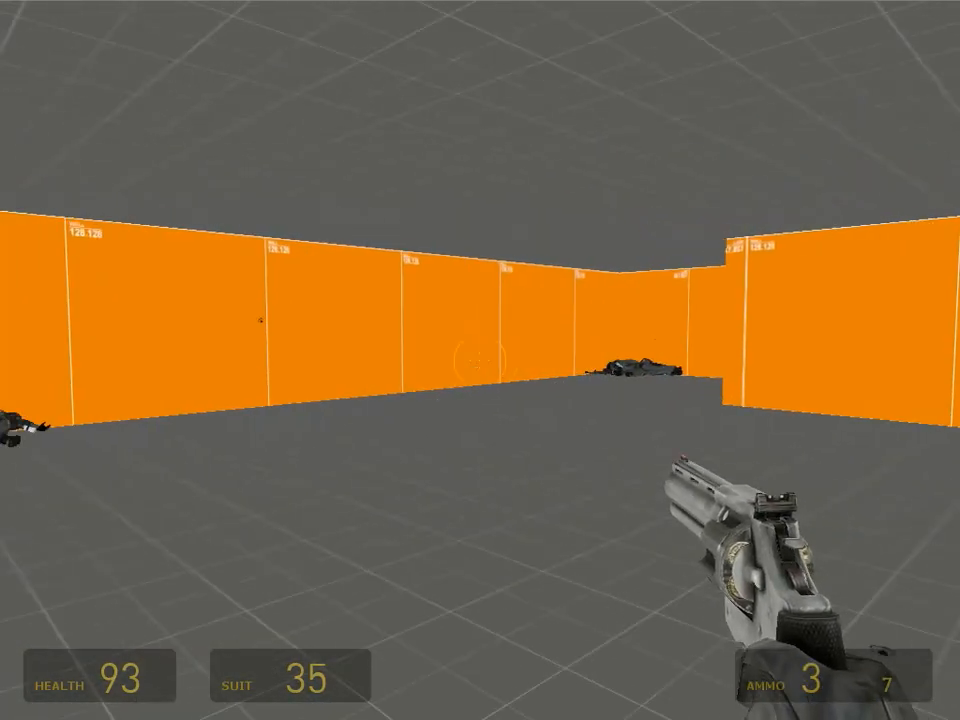
{"action": "key", "text": "s"}
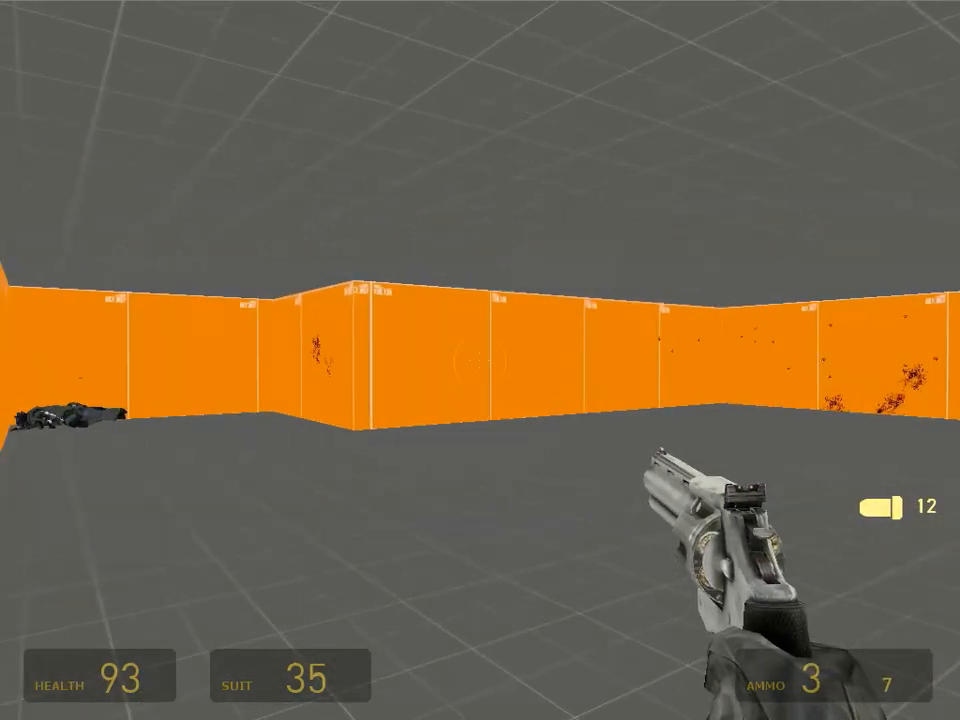
Quit the game with the console command exit and return to Hammer
{"action": "key", "text": "grave"}
{"action": "type", "text": "exit"}
{"action": "key", "text": "Return"}
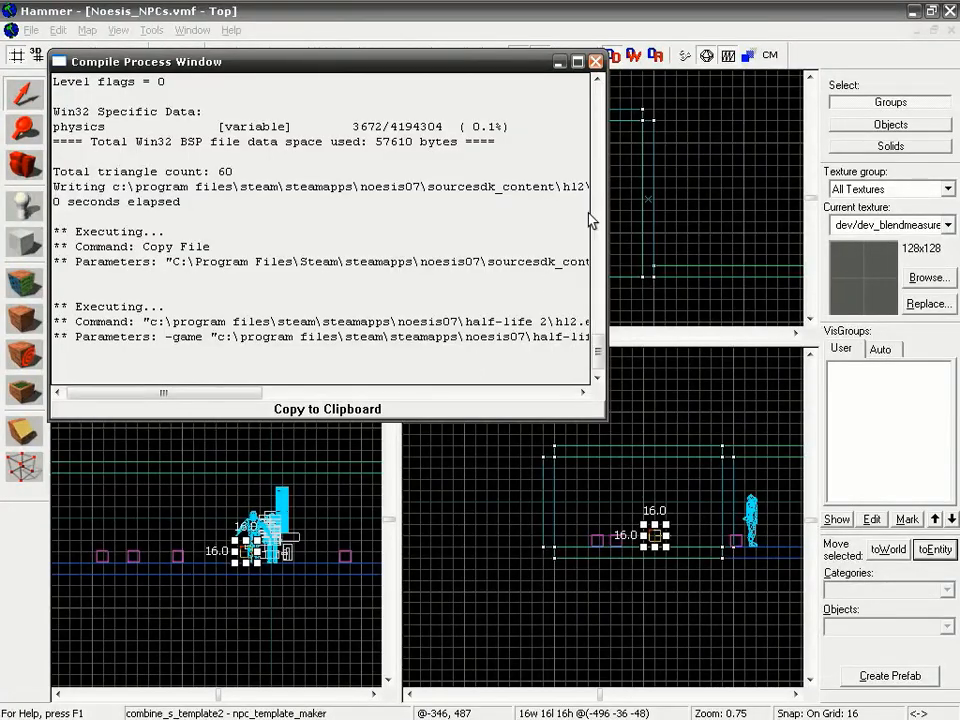